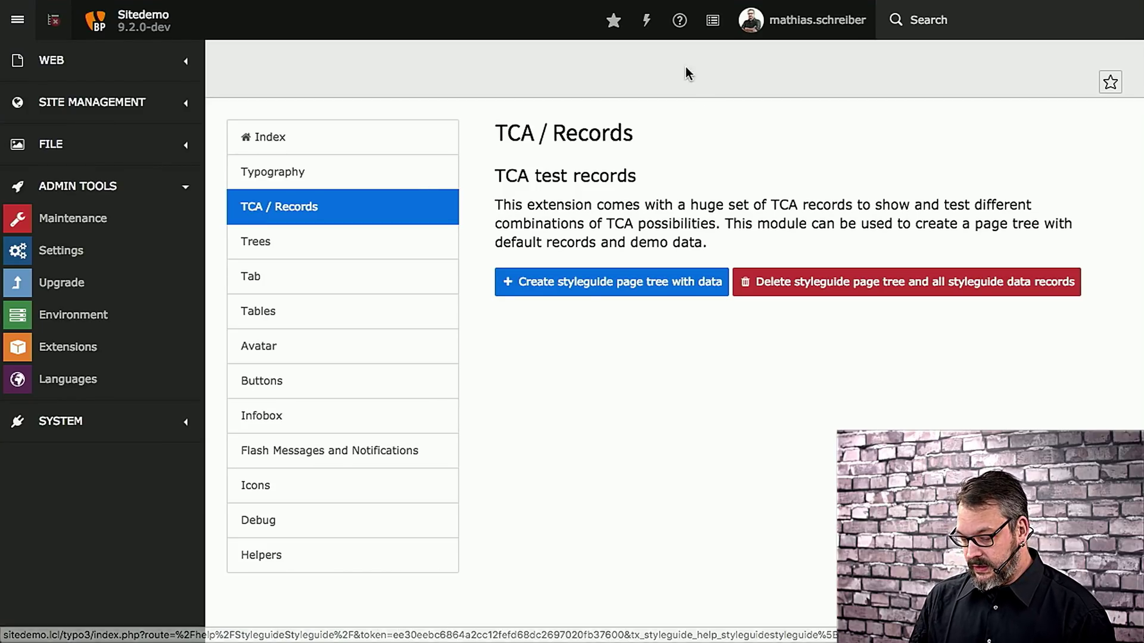
Generate the styleguide TCA demo page tree with test records from Help > Styleguide > TCA / Records
{"action": "left_click", "coordinate": [680, 22]}
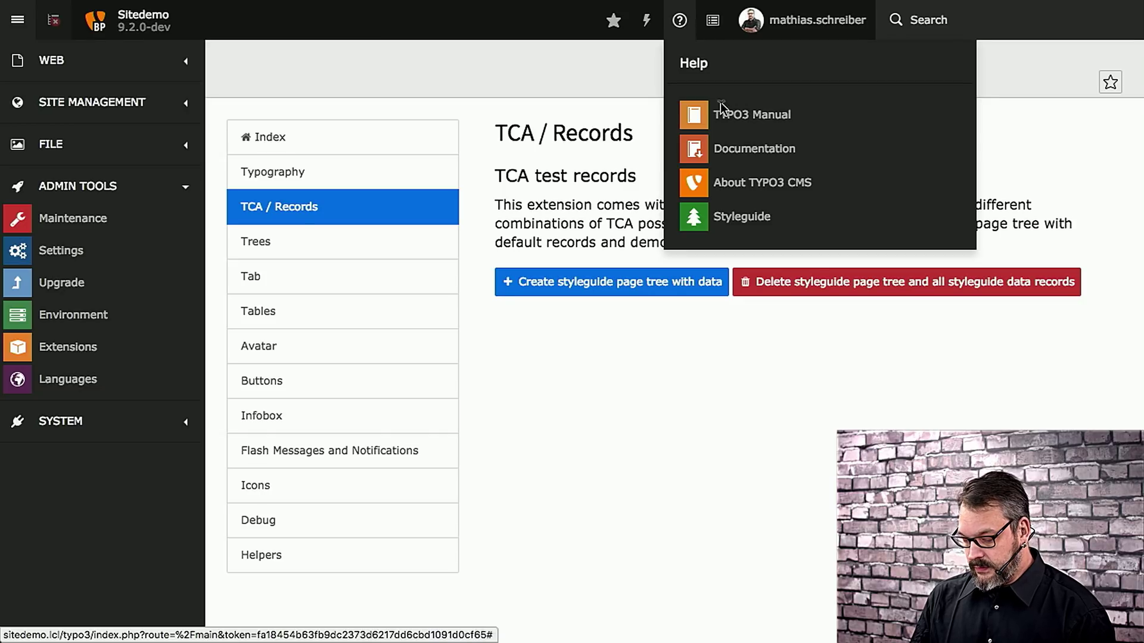
{"action": "left_click", "coordinate": [743, 218]}
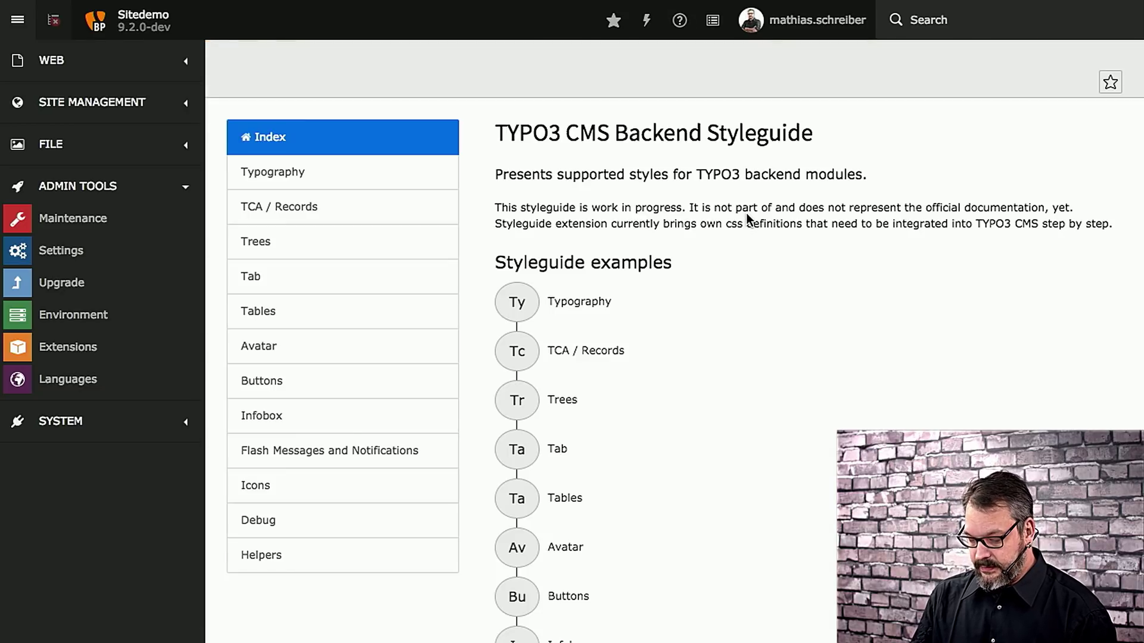
{"action": "left_click", "coordinate": [282, 212]}
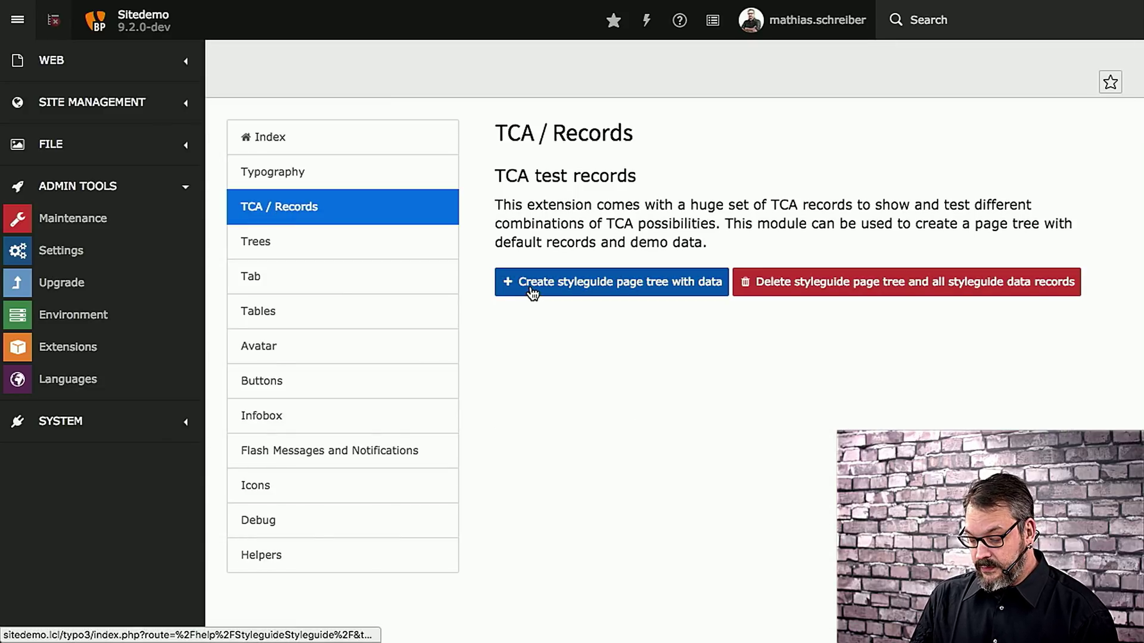
{"action": "left_click", "coordinate": [584, 295]}
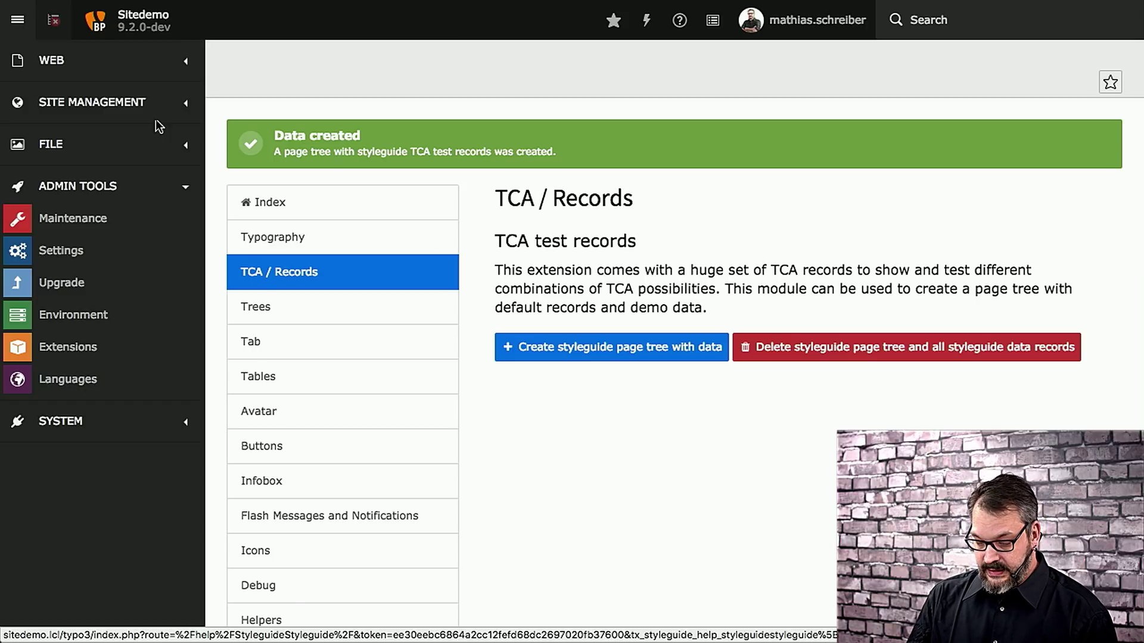
Show the 'elements basic' page under 'styleguide TCA demo' in the List module and scroll its records
{"action": "left_click", "coordinate": [93, 66]}
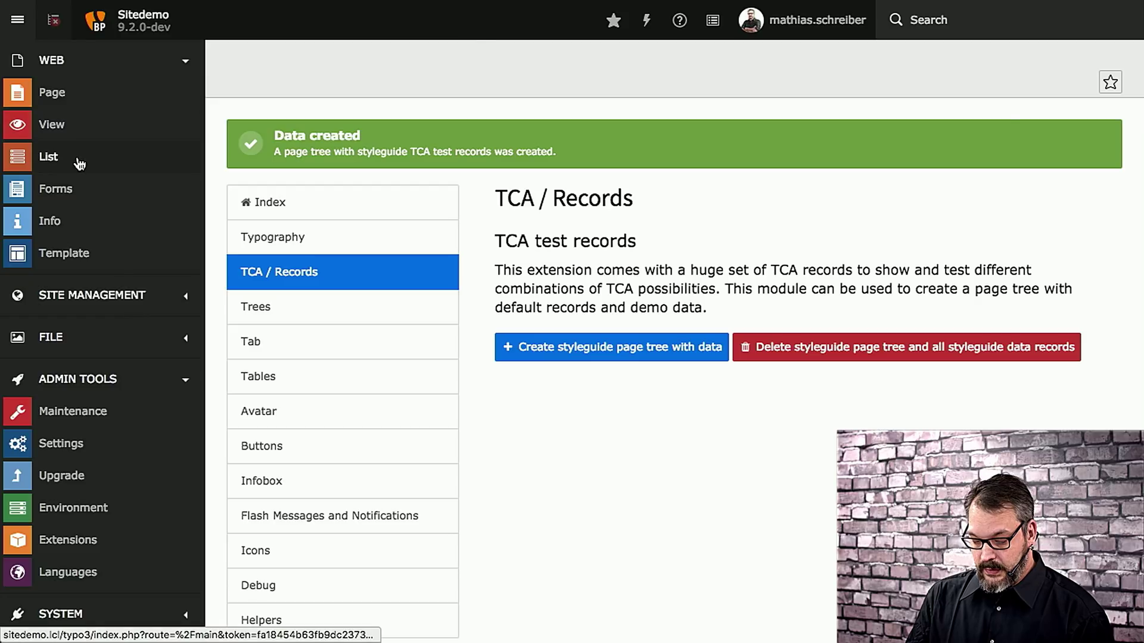
{"action": "left_click", "coordinate": [81, 160]}
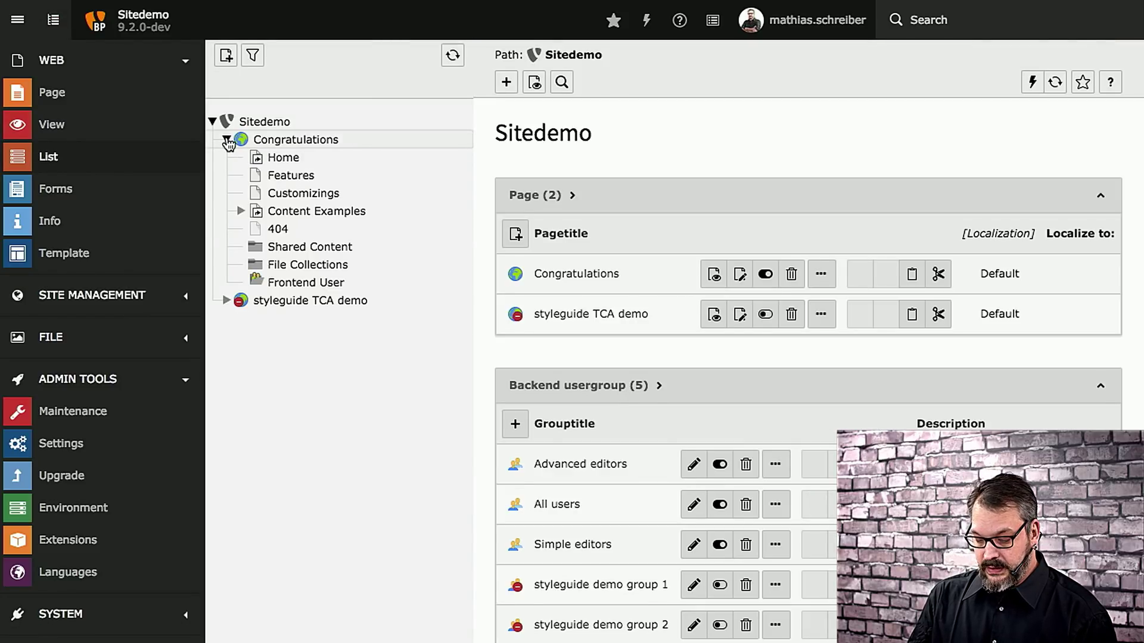
{"action": "left_click", "coordinate": [227, 141]}
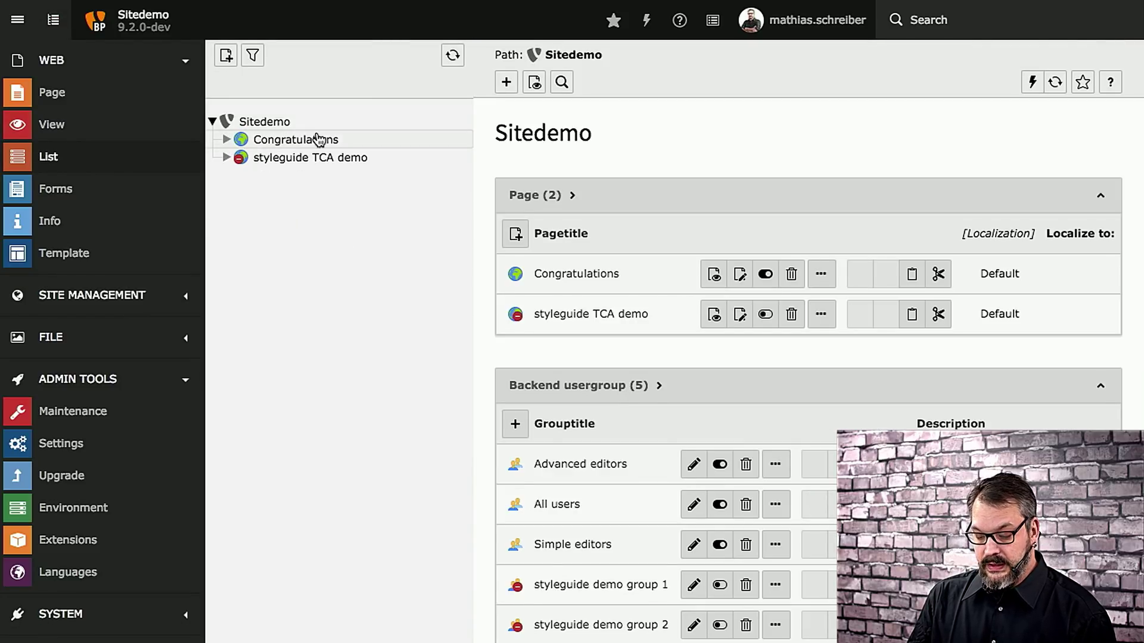
{"action": "left_click", "coordinate": [227, 159]}
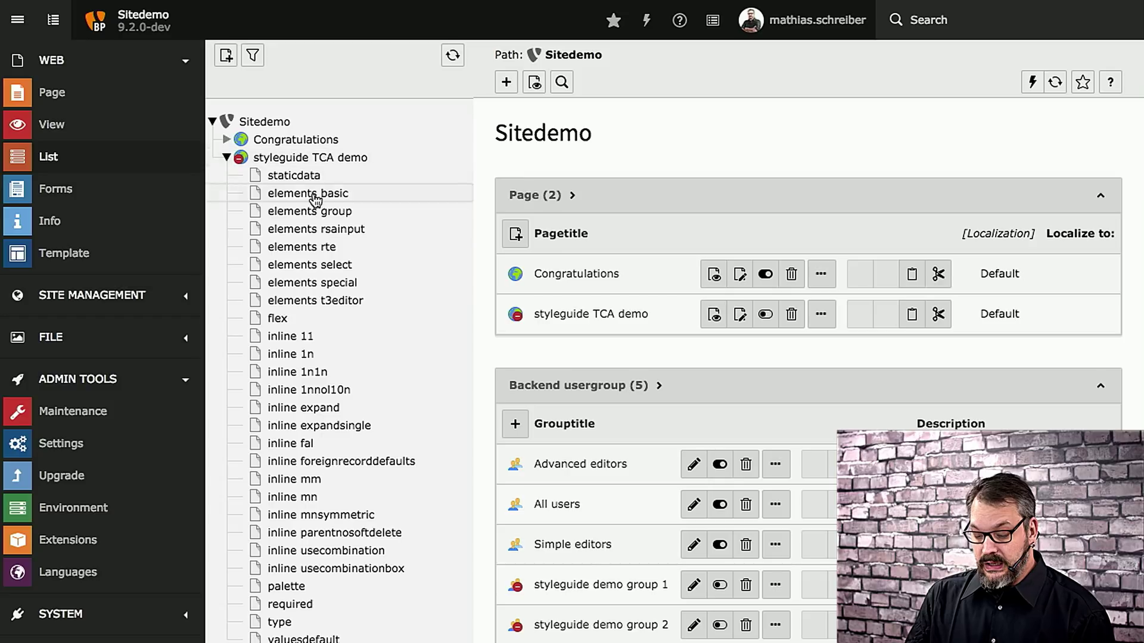
{"action": "left_click", "coordinate": [294, 194]}
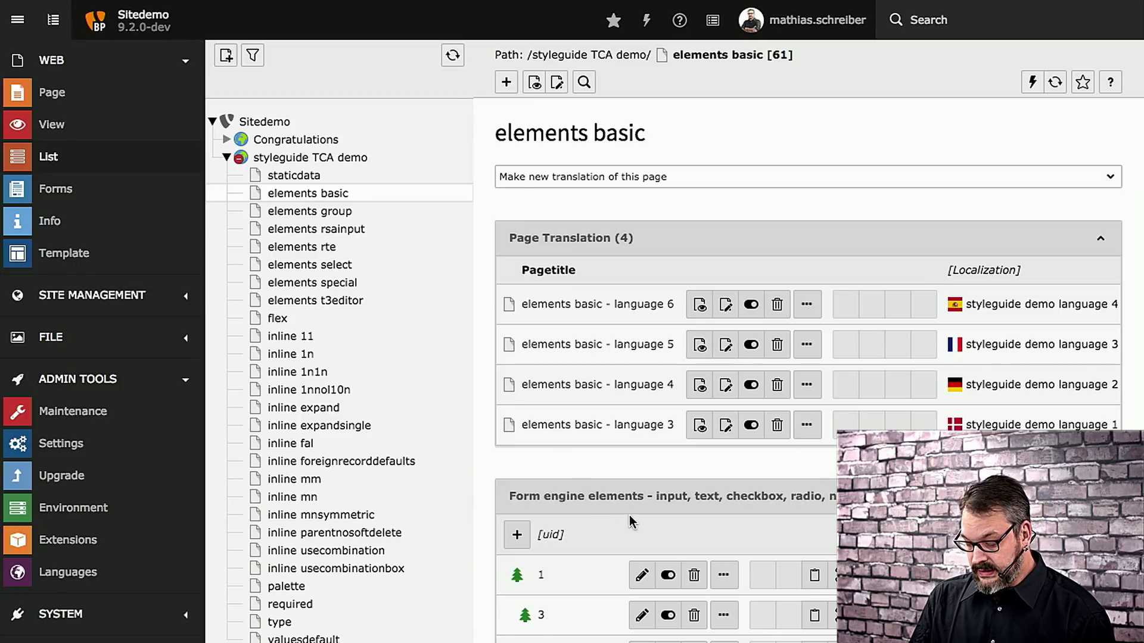
{"action": "scroll", "coordinate": [645, 518], "scroll_direction": "down", "scroll_amount": 2}
{"action": "scroll", "coordinate": [645, 518], "scroll_direction": "down", "scroll_amount": 2}
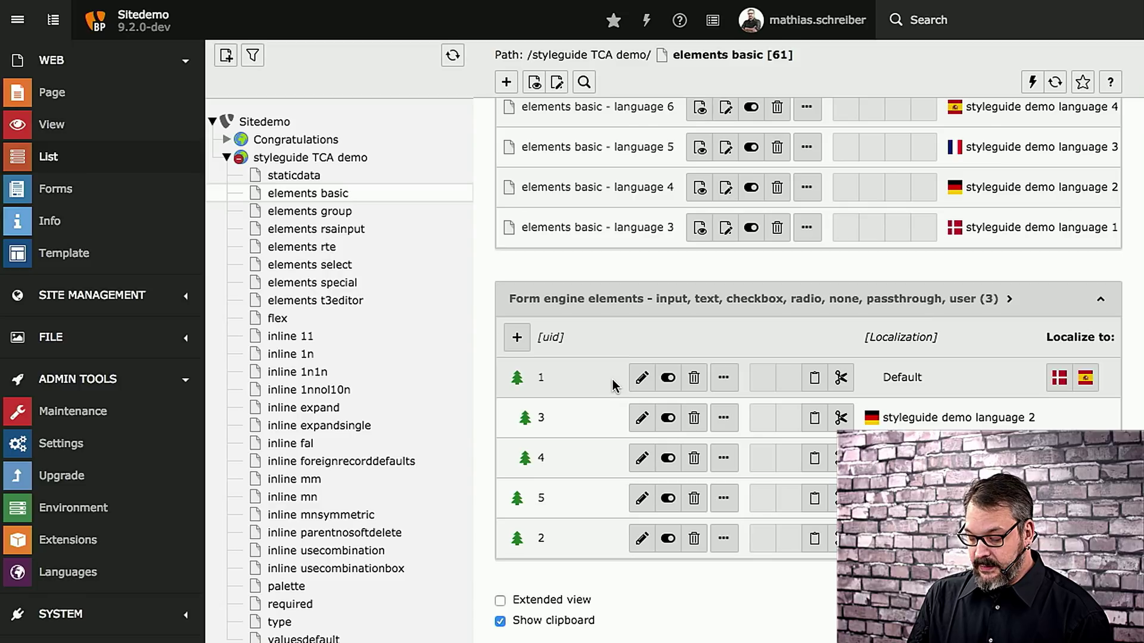
Edit Form engine elements record 1 with the page tree hidden and the module menu collapsed
{"action": "left_click", "coordinate": [642, 379]}
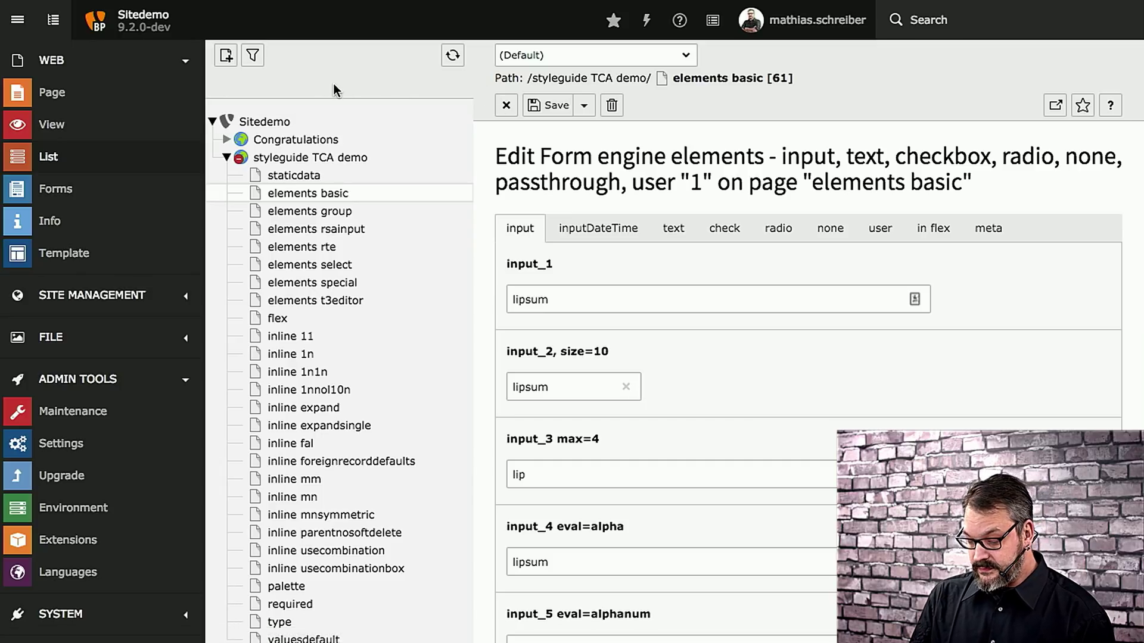
{"action": "left_click", "coordinate": [53, 21]}
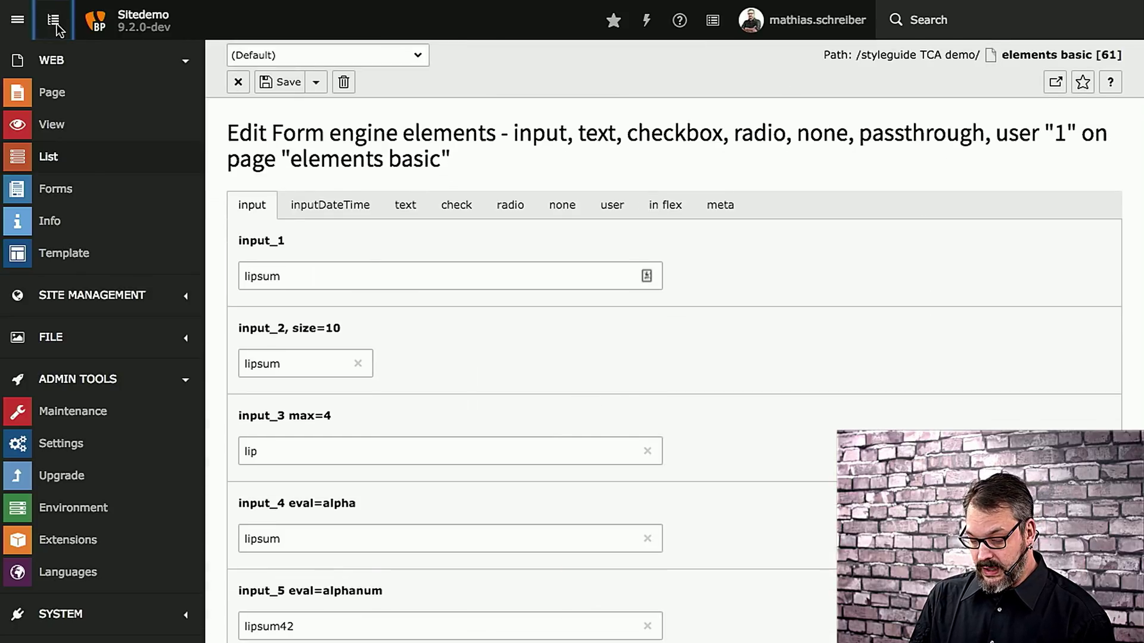
{"action": "left_click", "coordinate": [18, 21]}
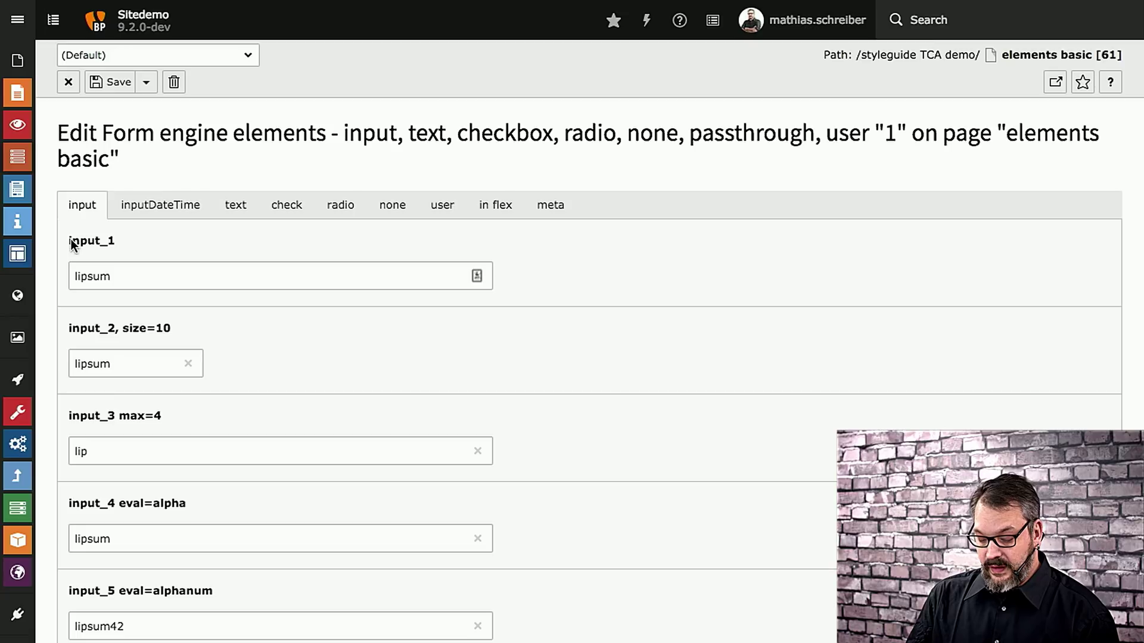
{"action": "left_click", "coordinate": [143, 244]}
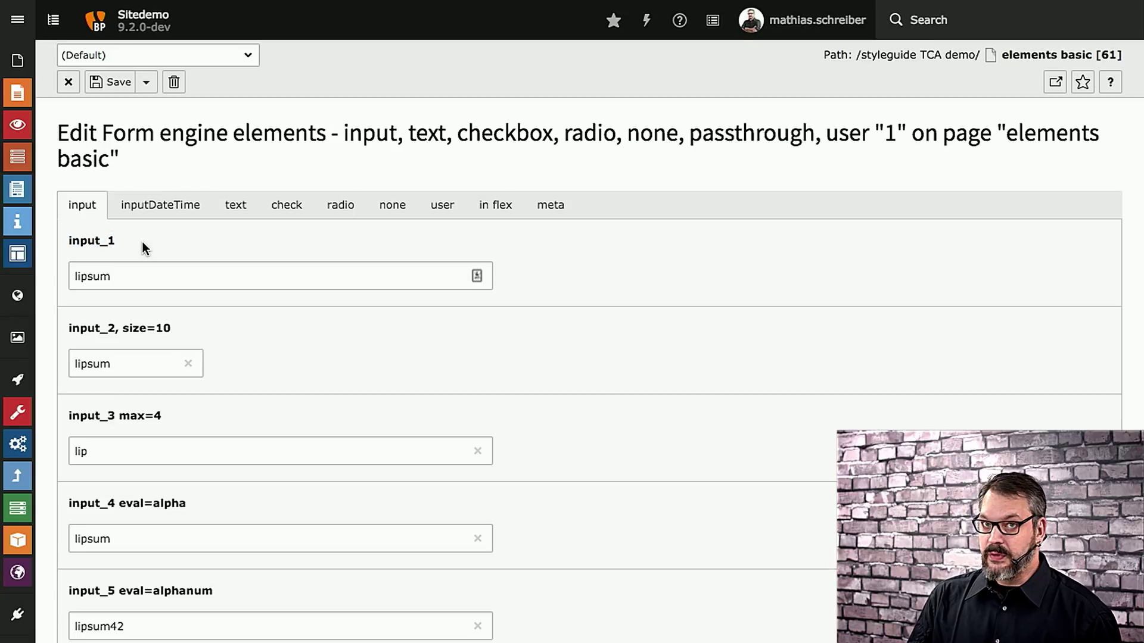
{"action": "scroll", "coordinate": [142, 241], "scroll_direction": "down", "scroll_amount": 20}
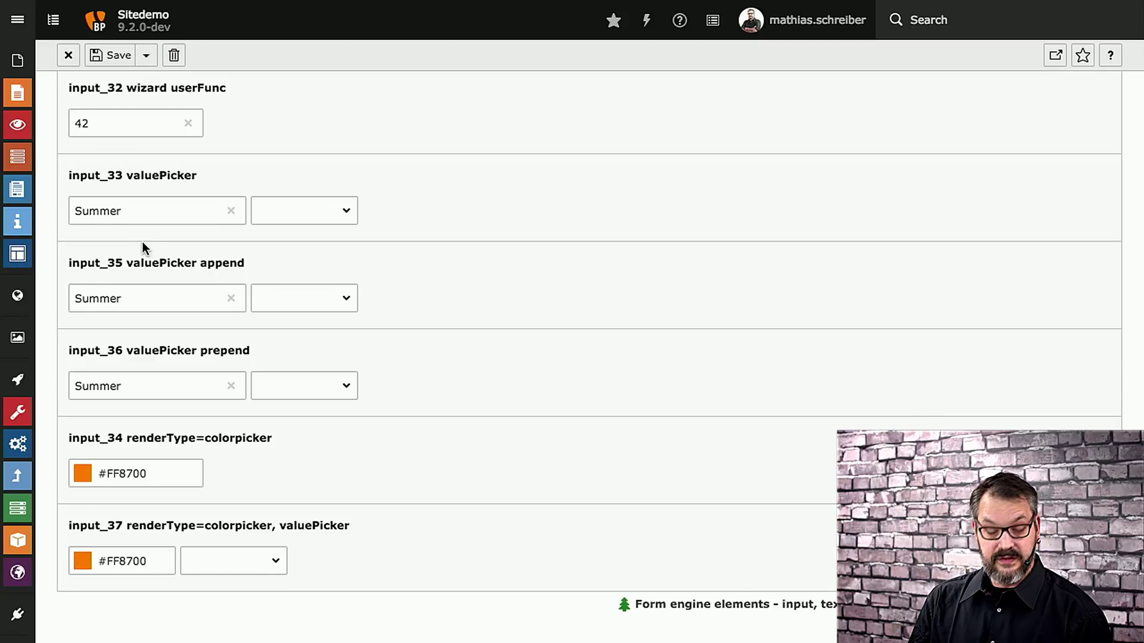
{"action": "scroll", "coordinate": [142, 241], "scroll_direction": "up", "scroll_amount": 20}
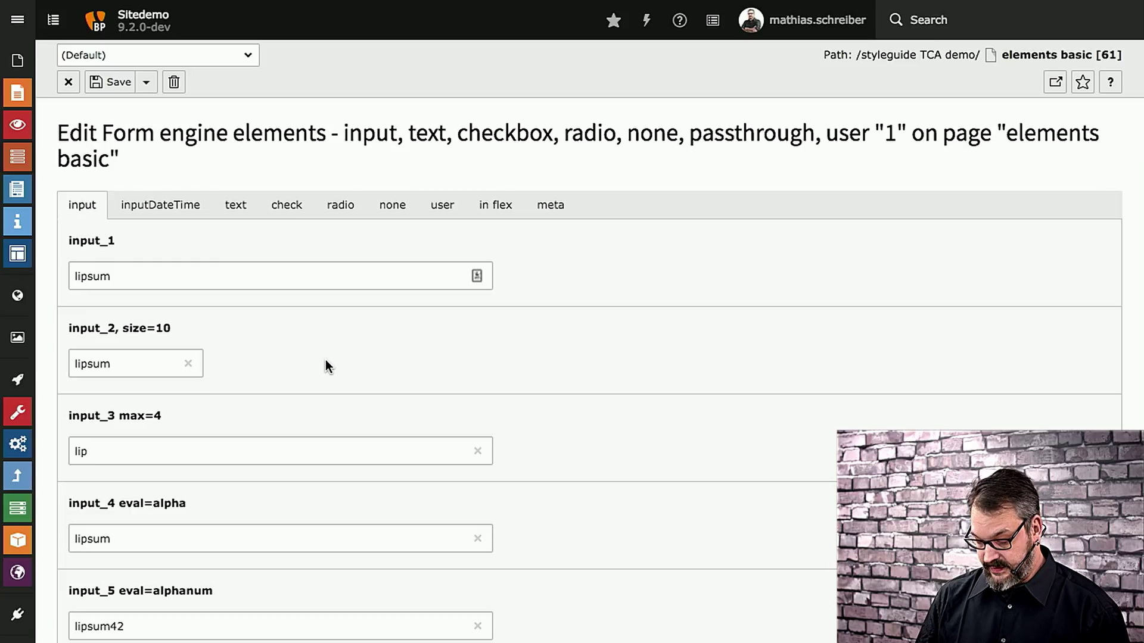
{"action": "scroll", "coordinate": [325, 359], "scroll_direction": "down", "scroll_amount": 3}
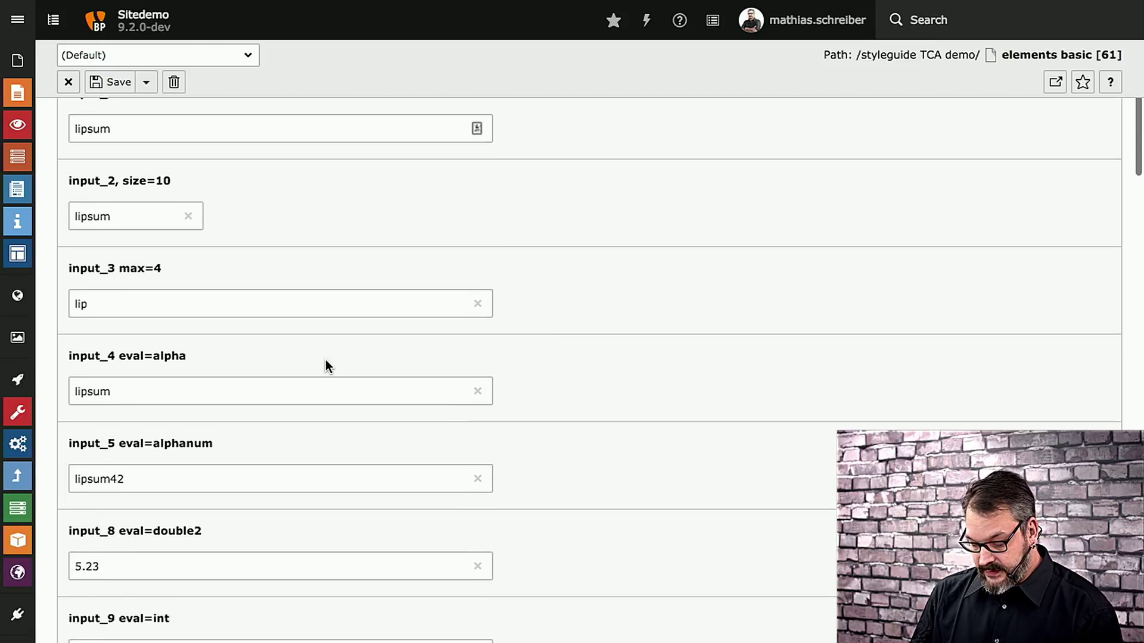
{"action": "scroll", "coordinate": [578, 435], "scroll_direction": "down", "scroll_amount": 3}
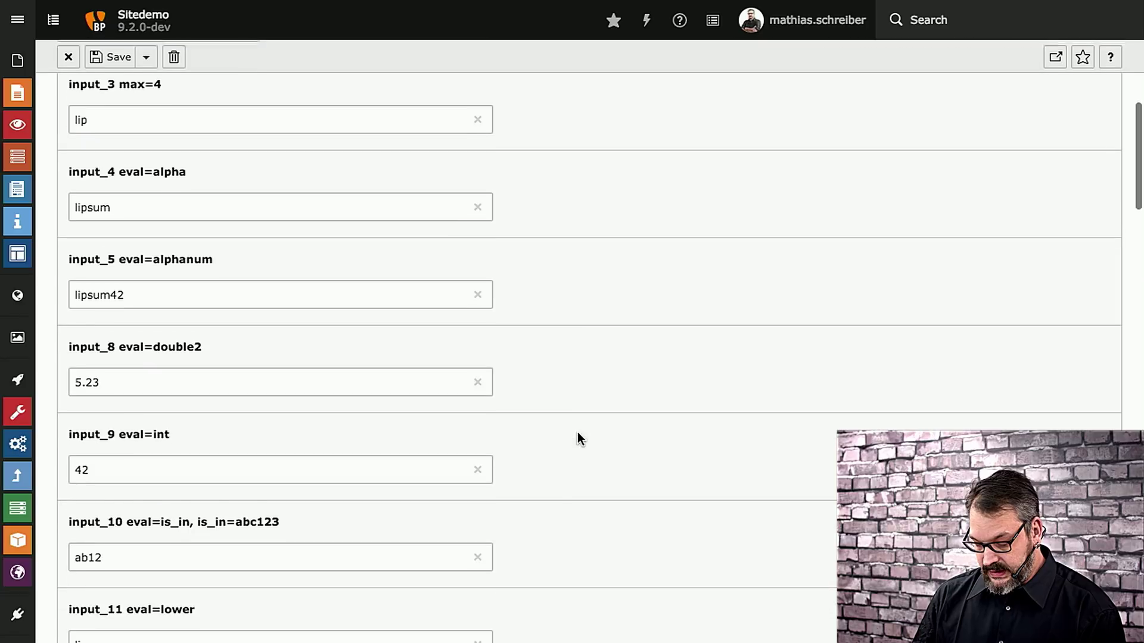
{"action": "scroll", "coordinate": [578, 435], "scroll_direction": "down", "scroll_amount": 1}
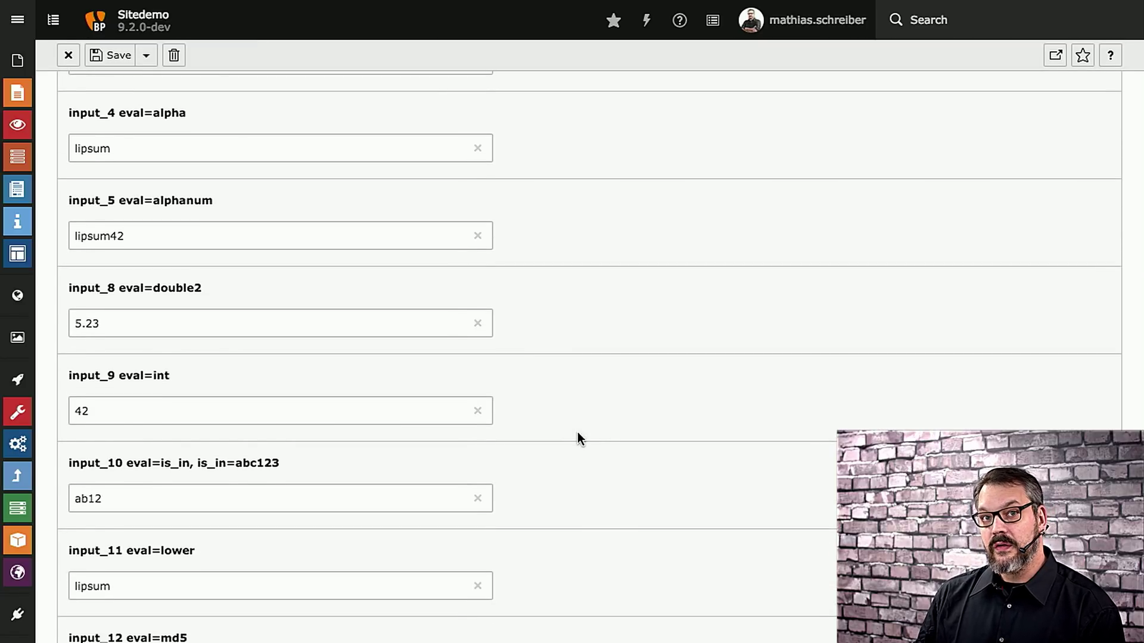
{"action": "scroll", "coordinate": [577, 433], "scroll_direction": "down", "scroll_amount": 5}
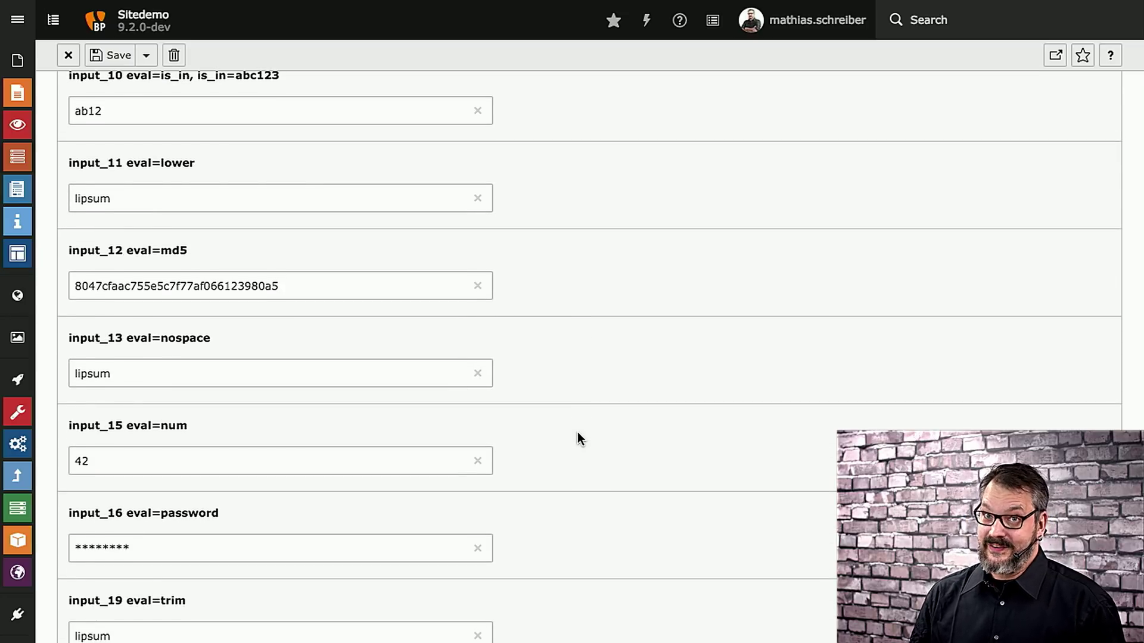
{"action": "scroll", "coordinate": [577, 432], "scroll_direction": "down", "scroll_amount": 5}
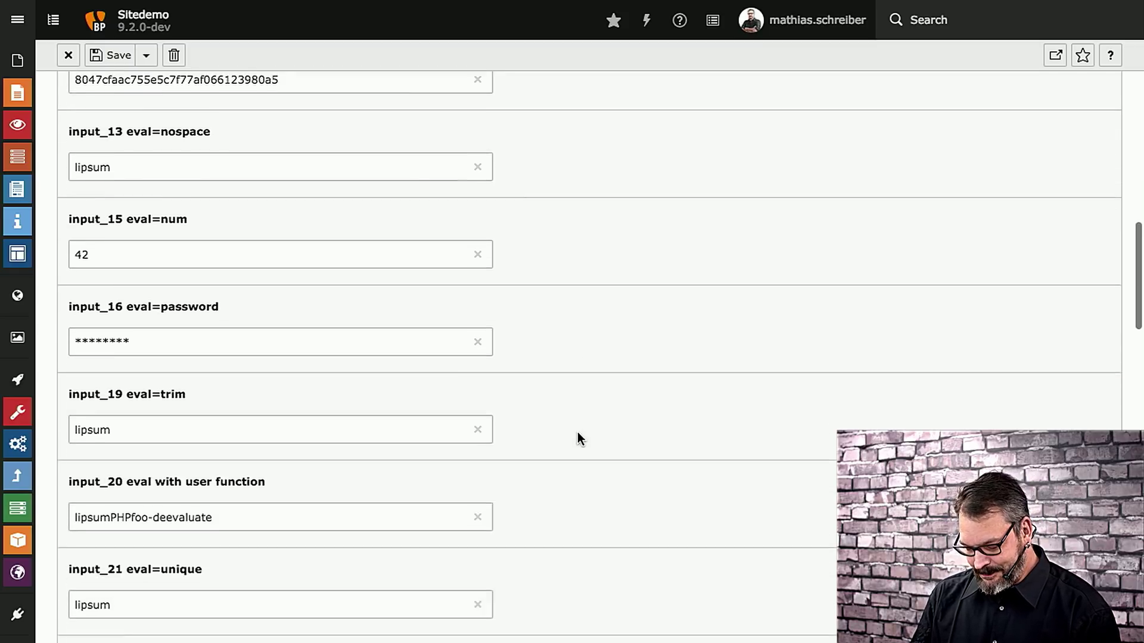
{"action": "scroll", "coordinate": [577, 438], "scroll_direction": "down", "scroll_amount": 3}
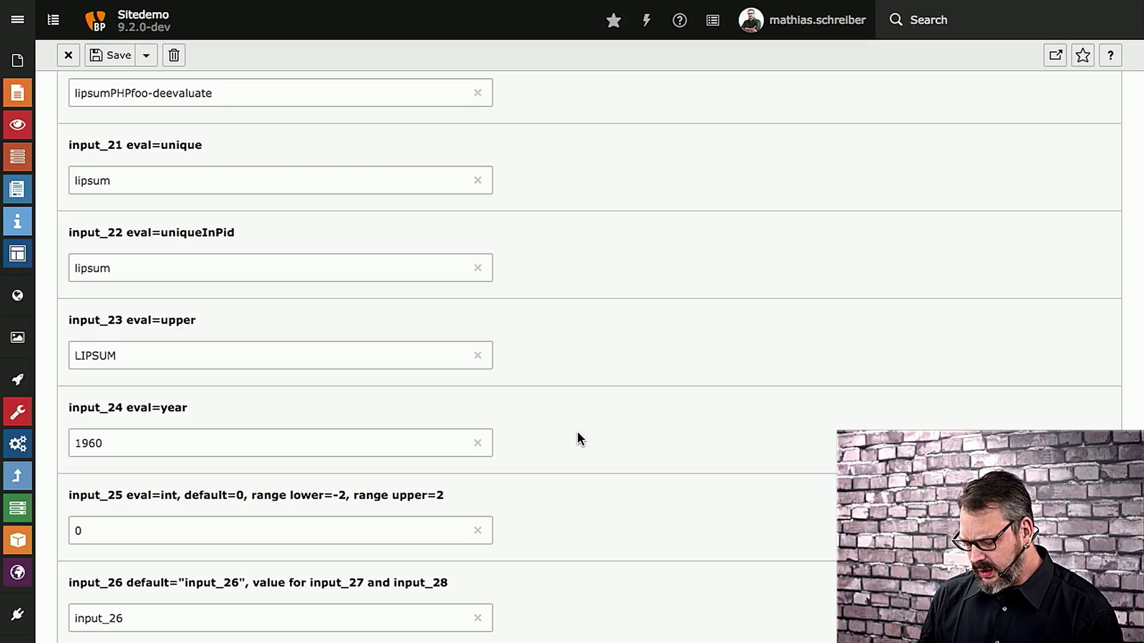
{"action": "scroll", "coordinate": [577, 434], "scroll_direction": "down", "scroll_amount": 5}
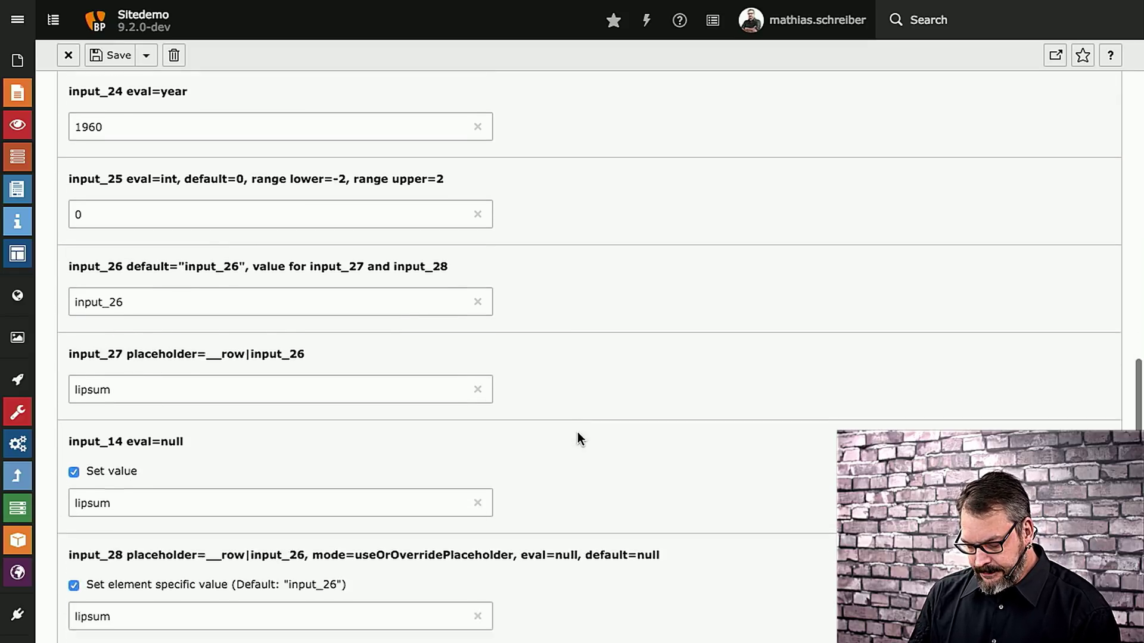
{"action": "scroll", "coordinate": [577, 439], "scroll_direction": "down", "scroll_amount": 5}
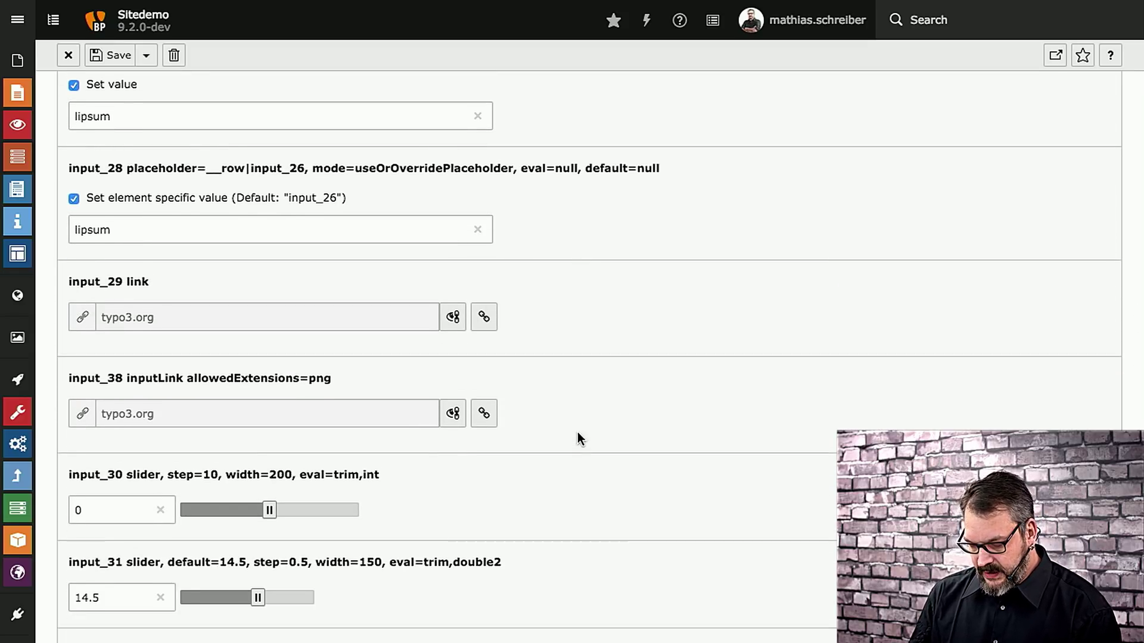
{"action": "scroll", "coordinate": [534, 403], "scroll_direction": "down", "scroll_amount": 2}
Set input_30's slider to 50 and input_33 to Autumn, and append Winter to input_35
{"action": "mouse_move", "coordinate": [269, 384]}
{"action": "left_mouse_down"}
{"action": "mouse_move", "coordinate": [314, 386]}
{"action": "mouse_move", "coordinate": [248, 385]}
{"action": "mouse_move", "coordinate": [281, 388]}
{"action": "left_mouse_up"}
{"action": "scroll", "coordinate": [453, 377], "scroll_direction": "down", "scroll_amount": 4}
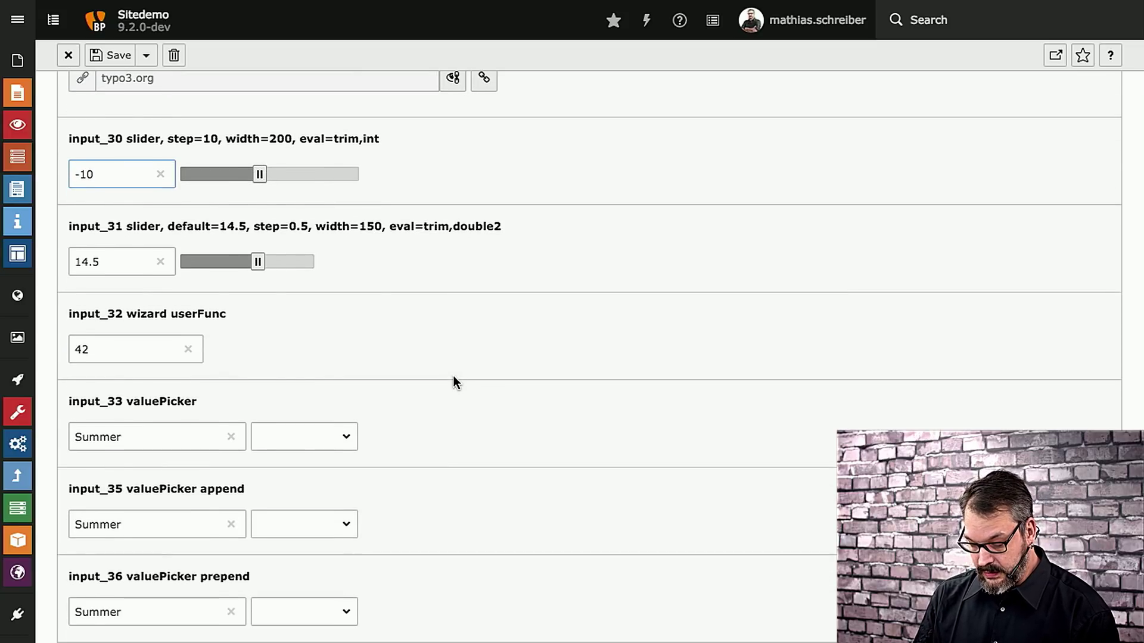
{"action": "scroll", "coordinate": [453, 376], "scroll_direction": "down", "scroll_amount": 1}
{"action": "left_click", "coordinate": [356, 291]}
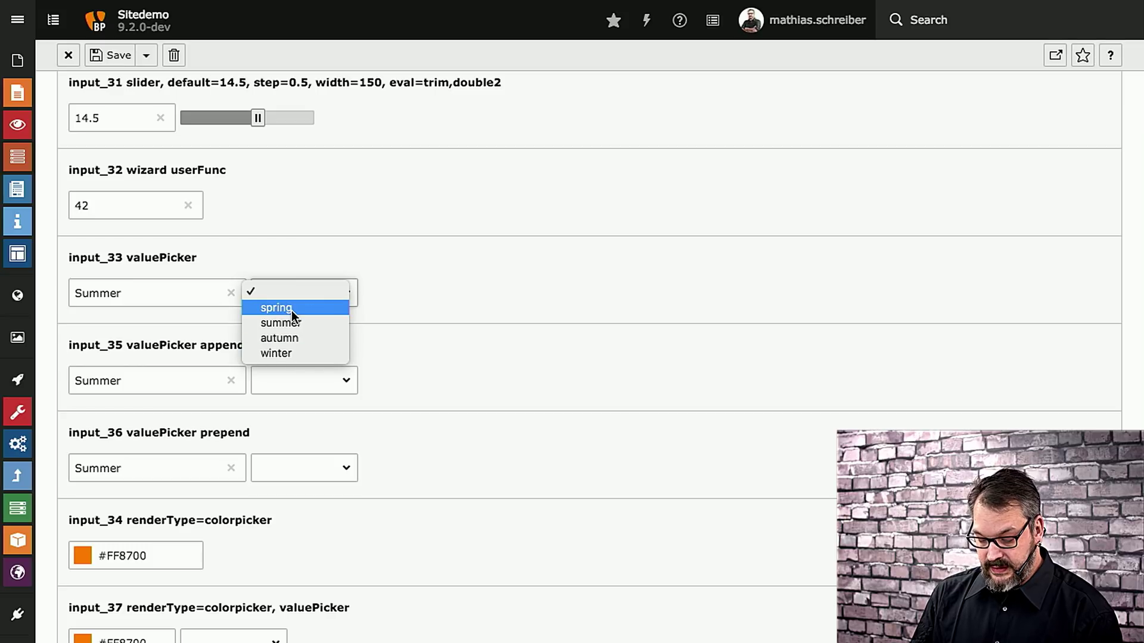
{"action": "left_click", "coordinate": [290, 338]}
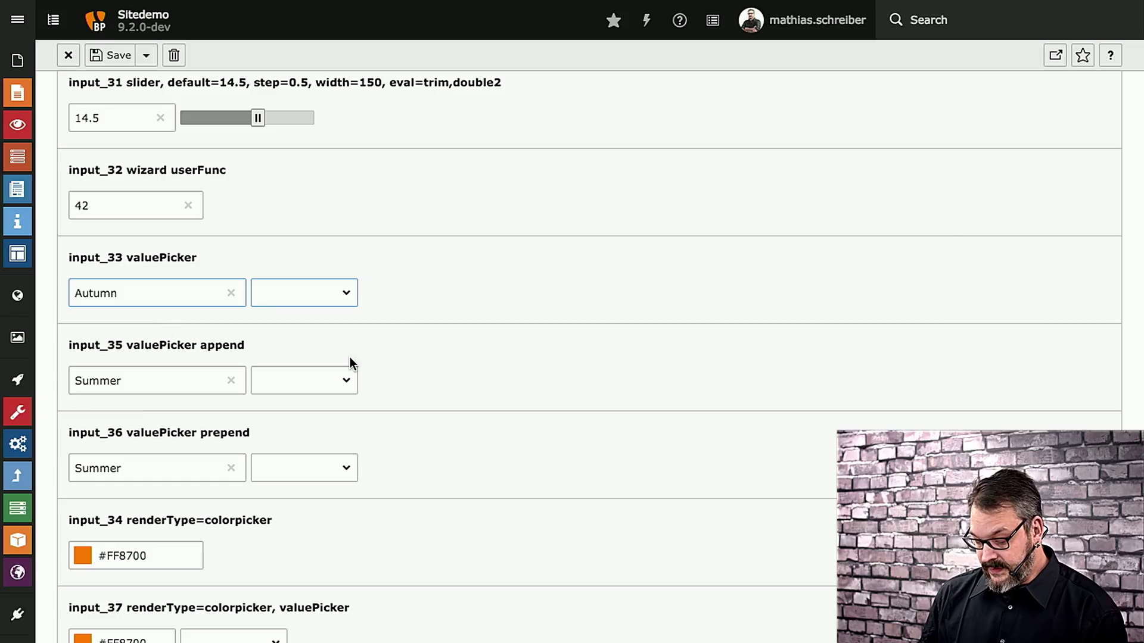
{"action": "left_click", "coordinate": [345, 380]}
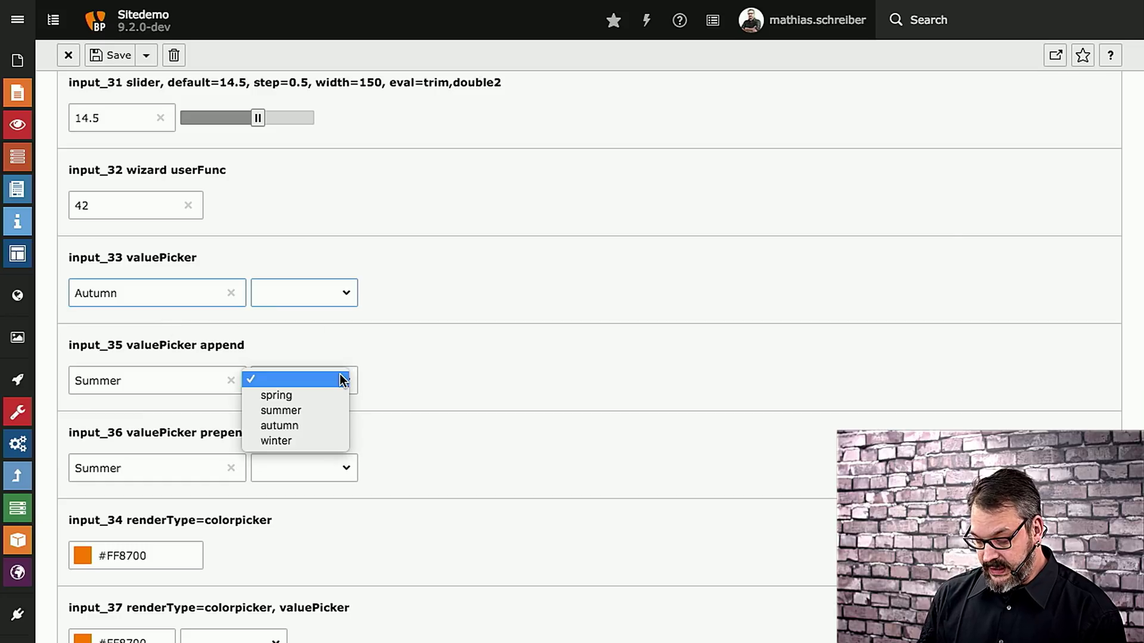
{"action": "left_click", "coordinate": [310, 441]}
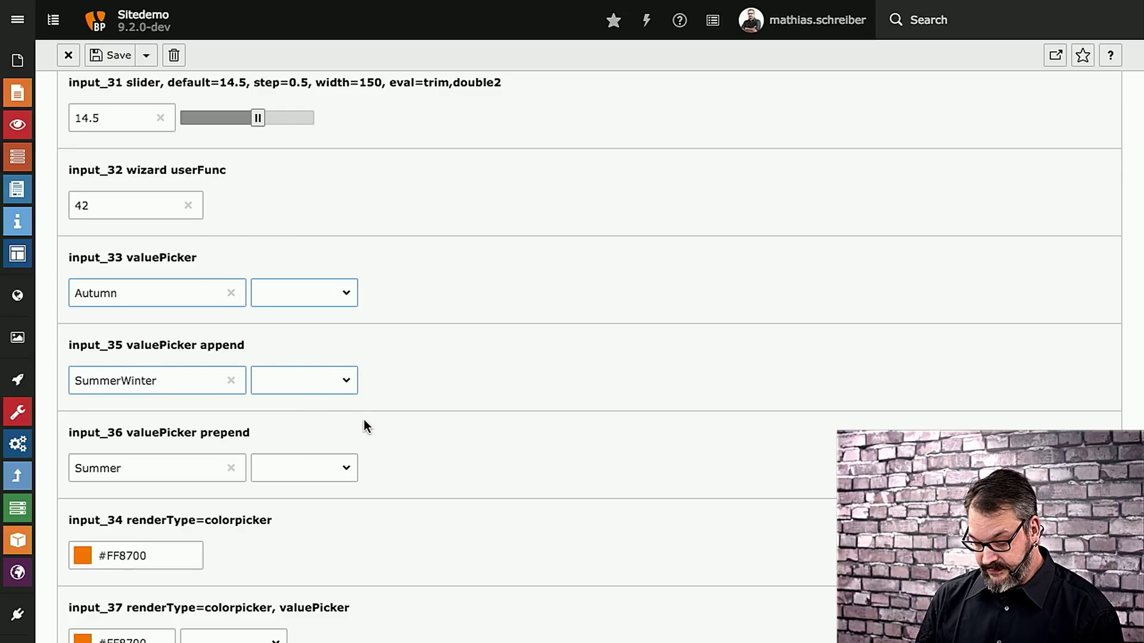
Pick red, then blue (#0000FF), as input_37's preset colour
{"action": "scroll", "coordinate": [369, 431], "scroll_direction": "down", "scroll_amount": 1}
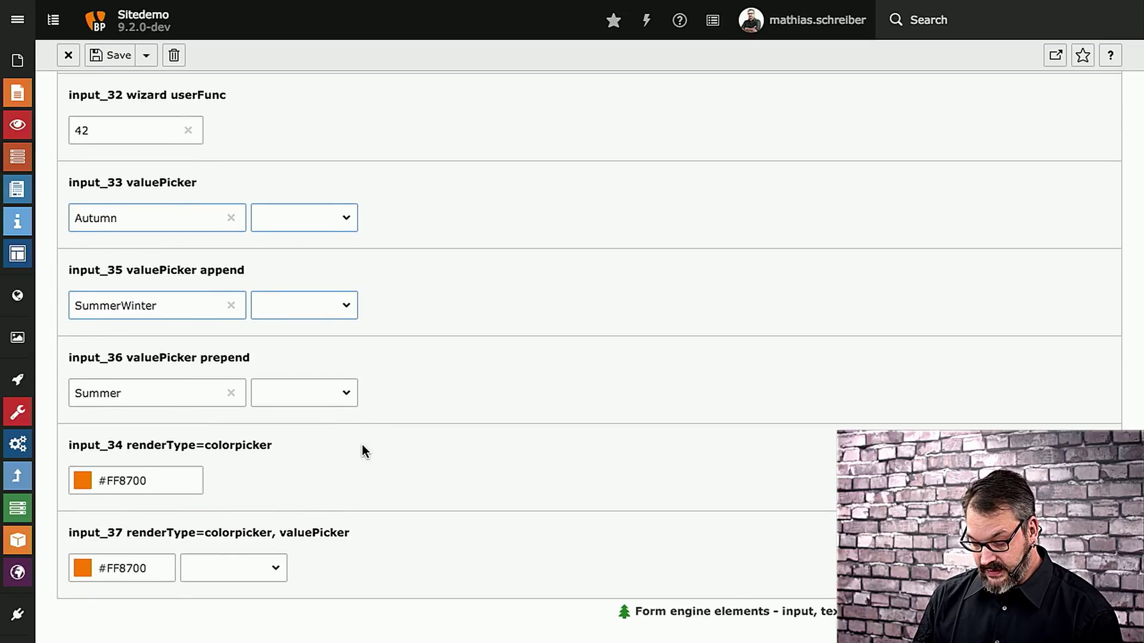
{"action": "left_click", "coordinate": [266, 563]}
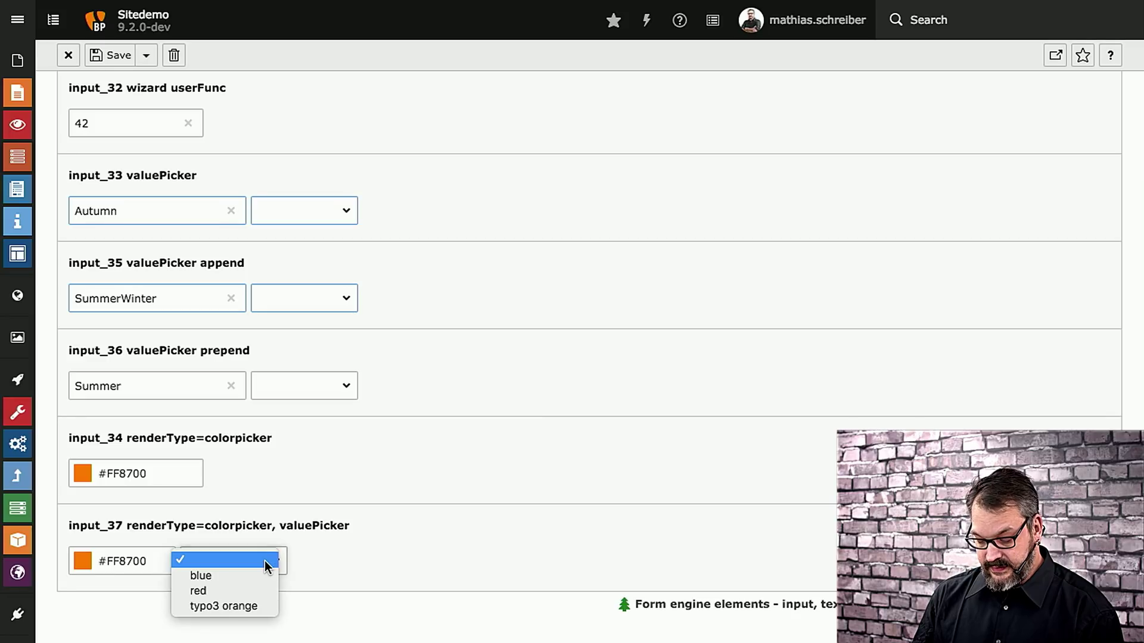
{"action": "left_click", "coordinate": [242, 607]}
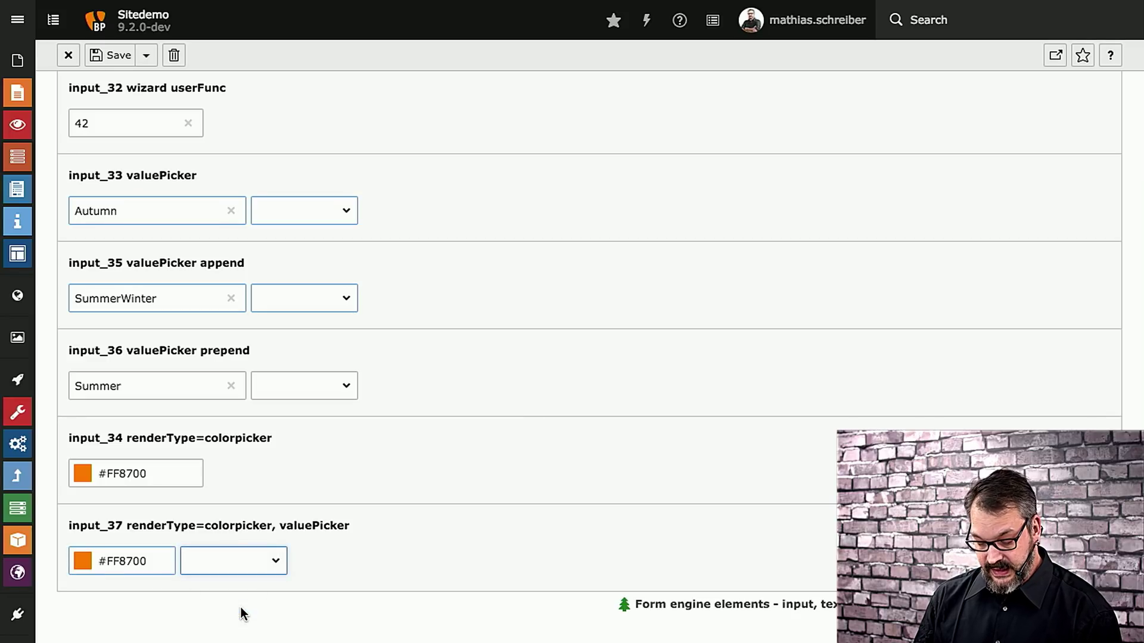
{"action": "left_click", "coordinate": [235, 566]}
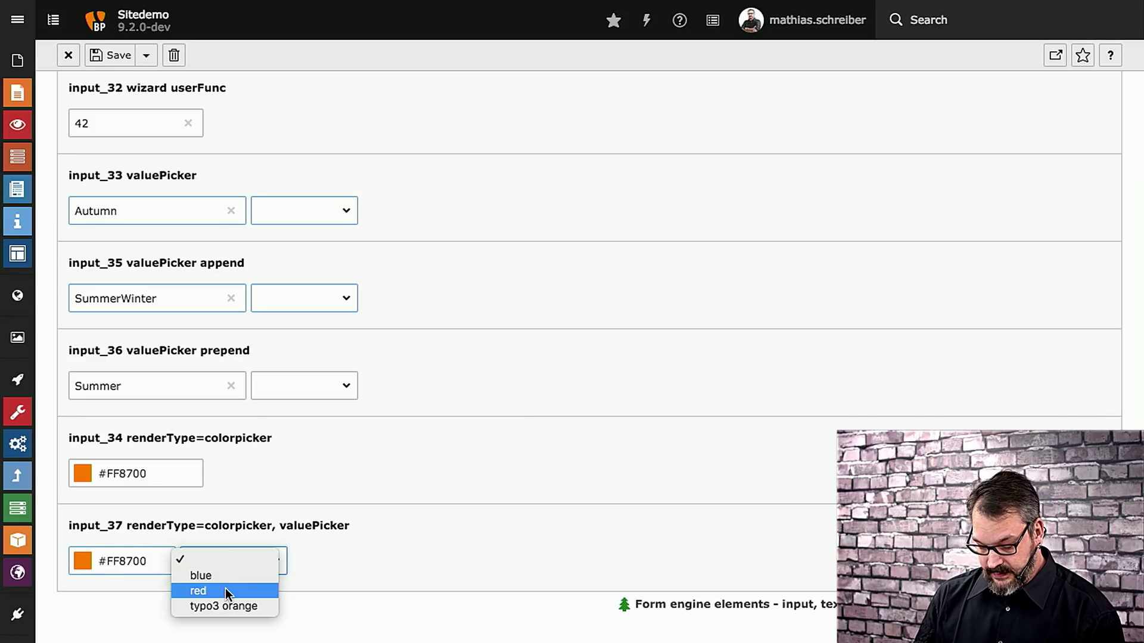
{"action": "left_click", "coordinate": [225, 591]}
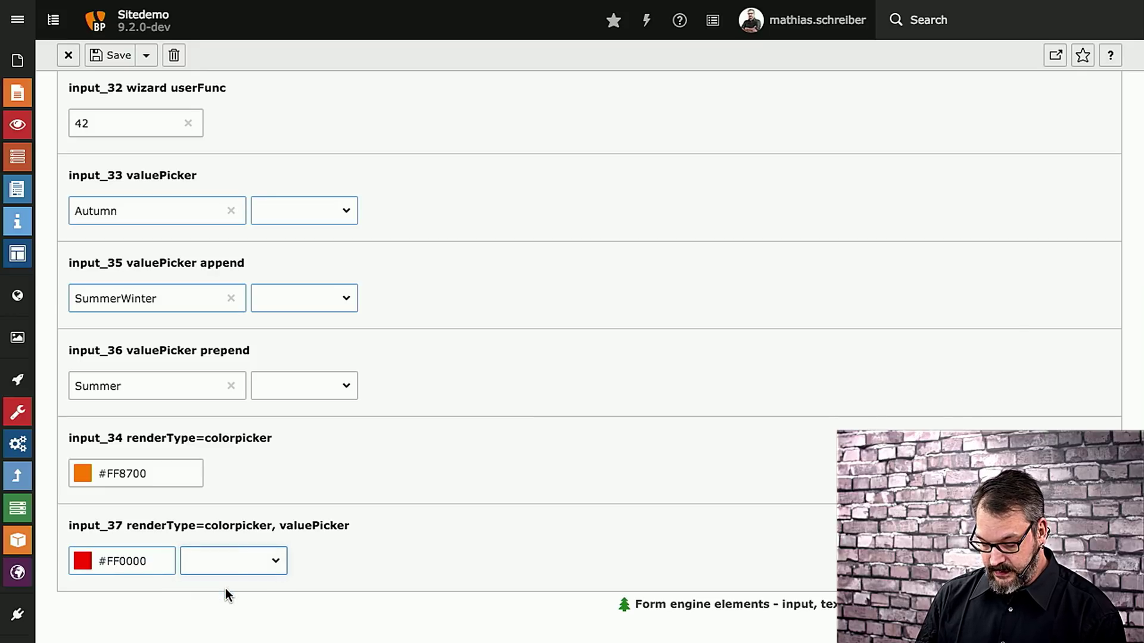
{"action": "left_click", "coordinate": [231, 560]}
{"action": "left_click", "coordinate": [224, 572]}
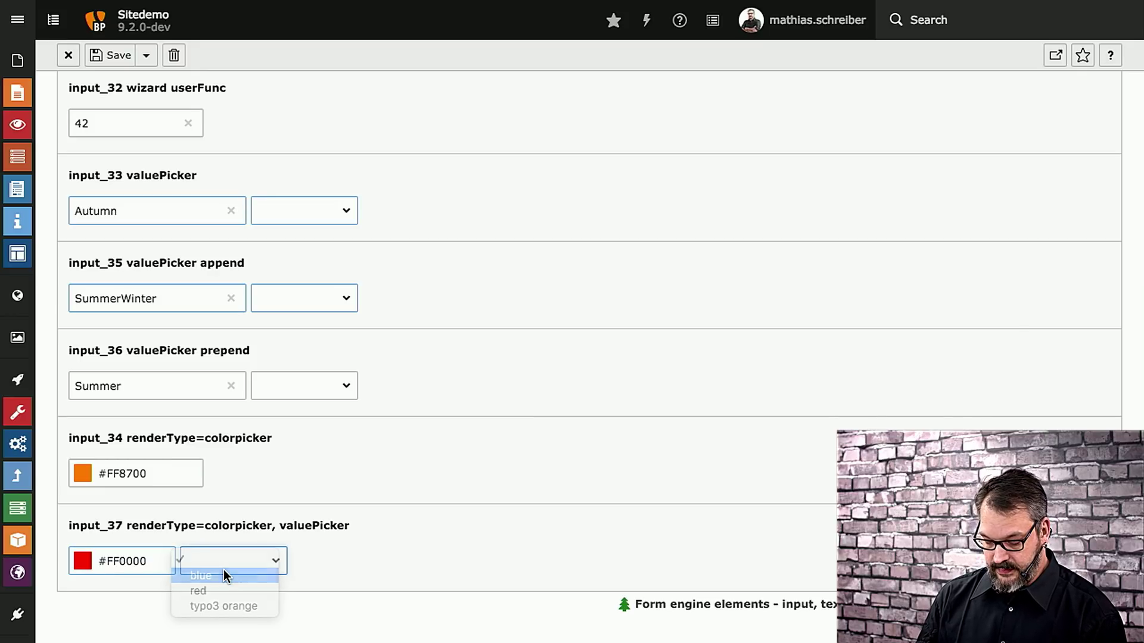
{"action": "left_click", "coordinate": [354, 560]}
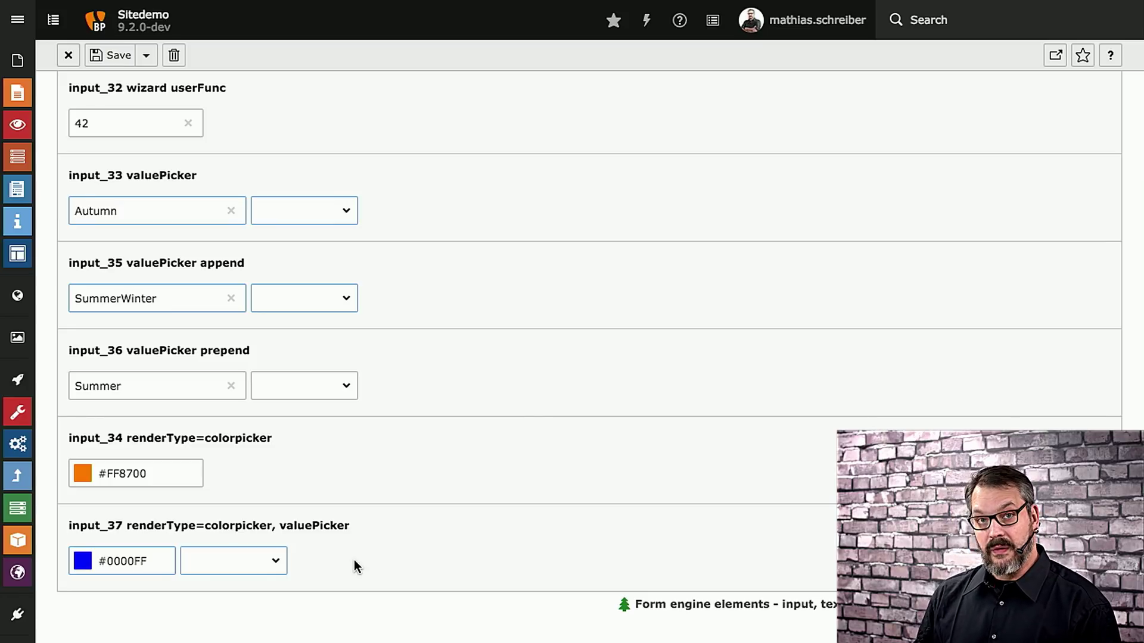
{"action": "scroll", "coordinate": [354, 559], "scroll_direction": "up", "scroll_amount": 20}
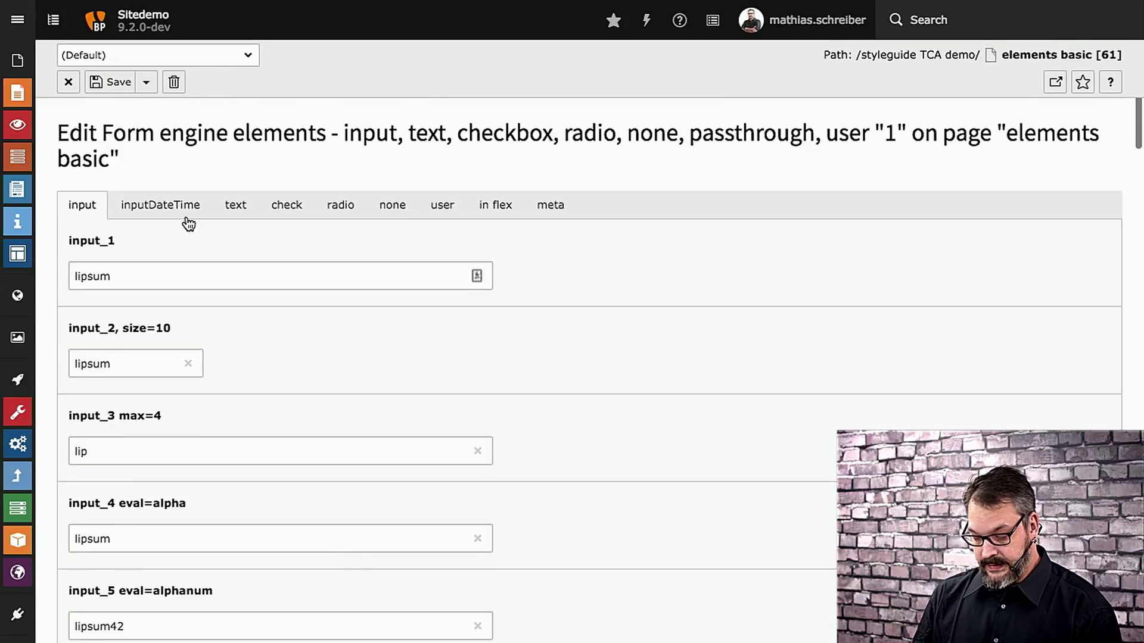
Browse the inputDateTime tab's date, datetime and time fields holding 01-01-1960 values
{"action": "left_click", "coordinate": [156, 204]}
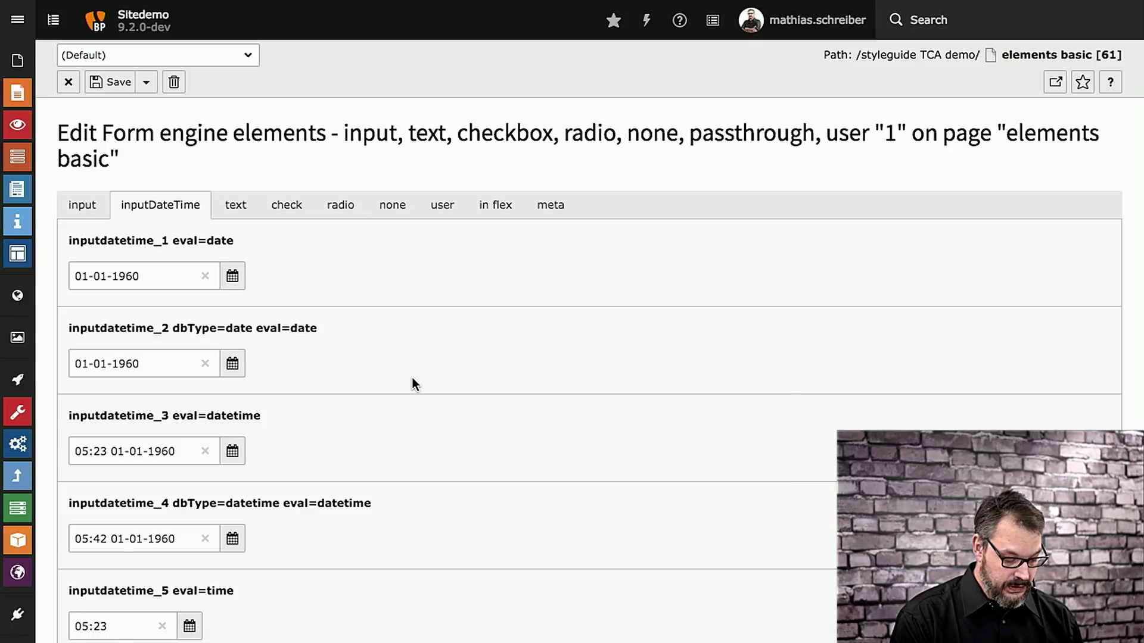
{"action": "scroll", "coordinate": [412, 377], "scroll_direction": "down", "scroll_amount": 4}
{"action": "scroll", "coordinate": [412, 379], "scroll_direction": "down", "scroll_amount": 5}
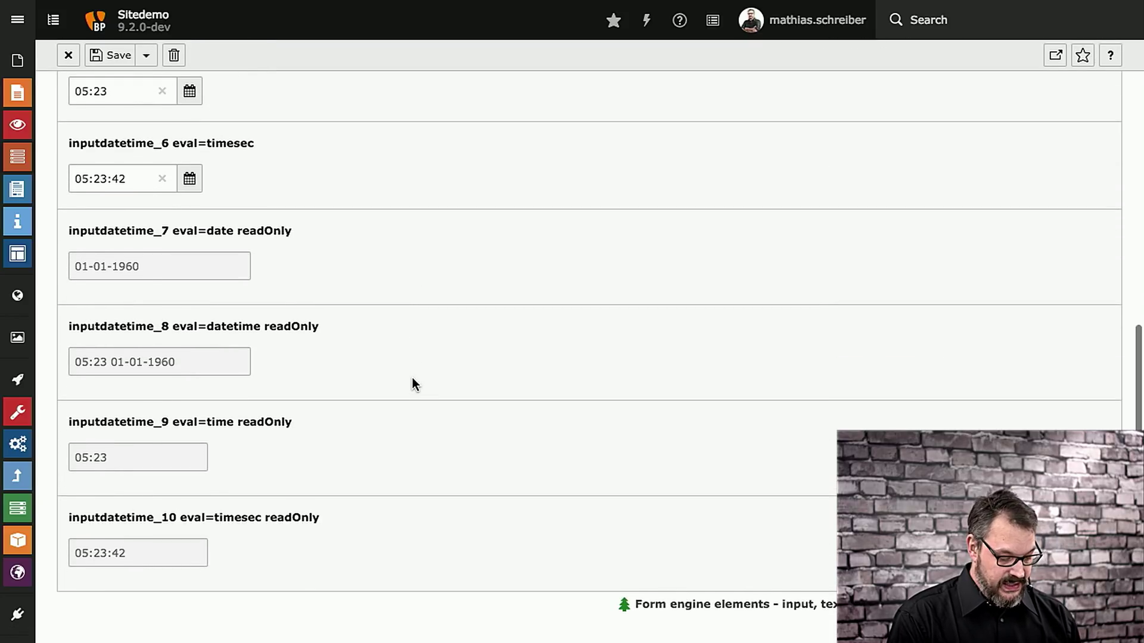
{"action": "scroll", "coordinate": [415, 385], "scroll_direction": "up", "scroll_amount": 5}
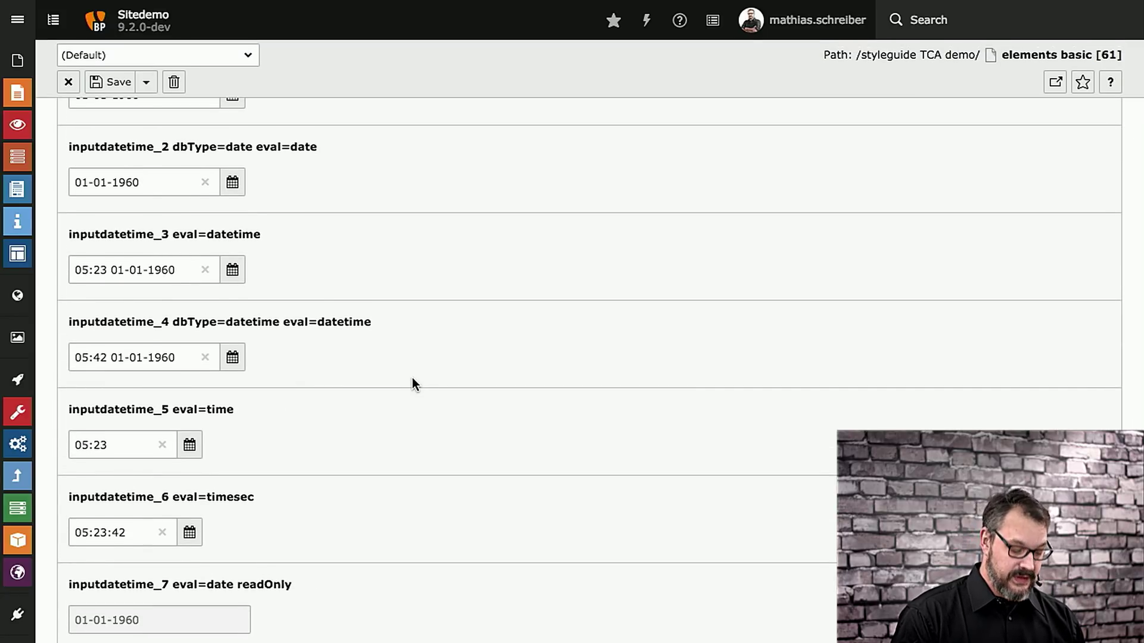
{"action": "scroll", "coordinate": [413, 379], "scroll_direction": "up", "scroll_amount": 3}
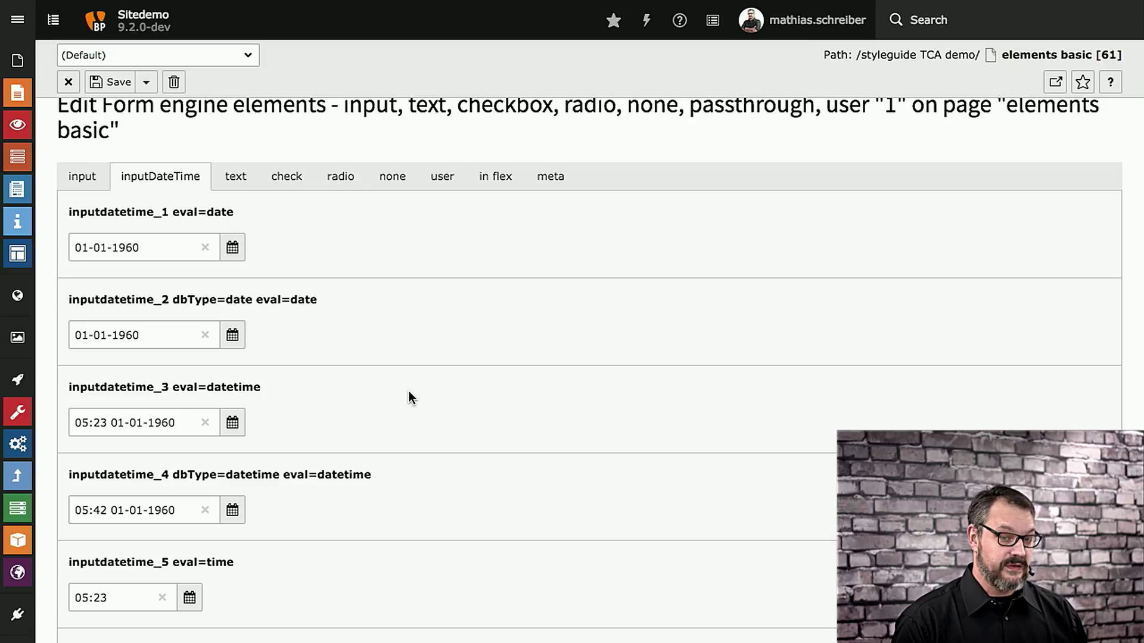
{"action": "scroll", "coordinate": [409, 398], "scroll_direction": "up", "scroll_amount": 1}
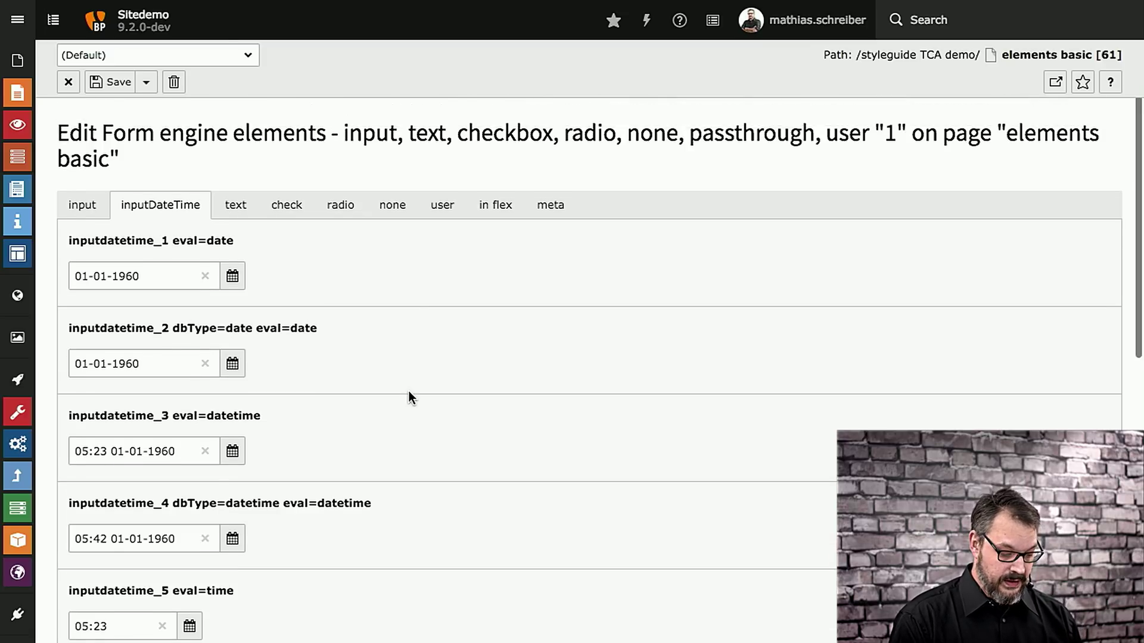
Scroll through the text tab's textarea examples text_1 to text_17, then back to the top
{"action": "left_click", "coordinate": [248, 213]}
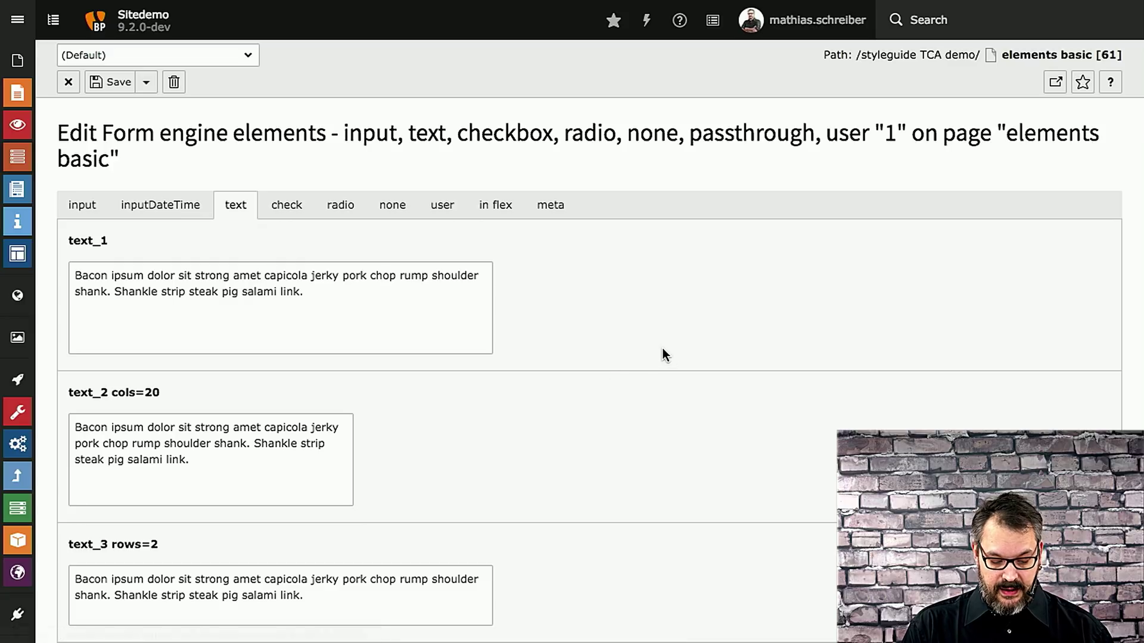
{"action": "scroll", "coordinate": [662, 352], "scroll_direction": "down", "scroll_amount": 6}
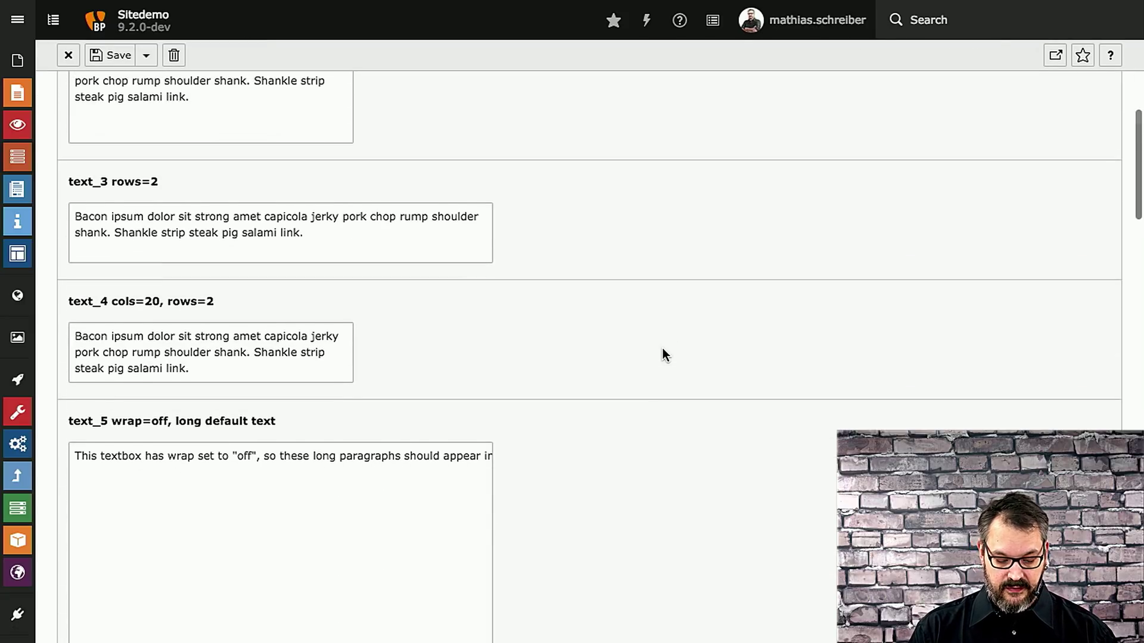
{"action": "scroll", "coordinate": [662, 348], "scroll_direction": "down", "scroll_amount": 1}
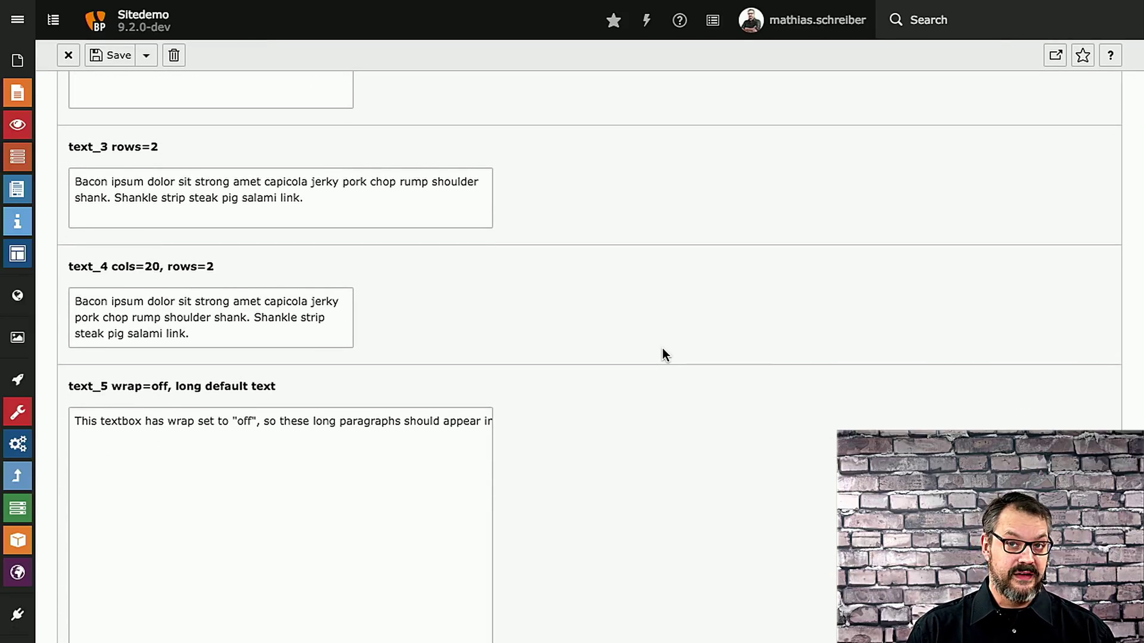
{"action": "scroll", "coordinate": [662, 348], "scroll_direction": "down", "scroll_amount": 3}
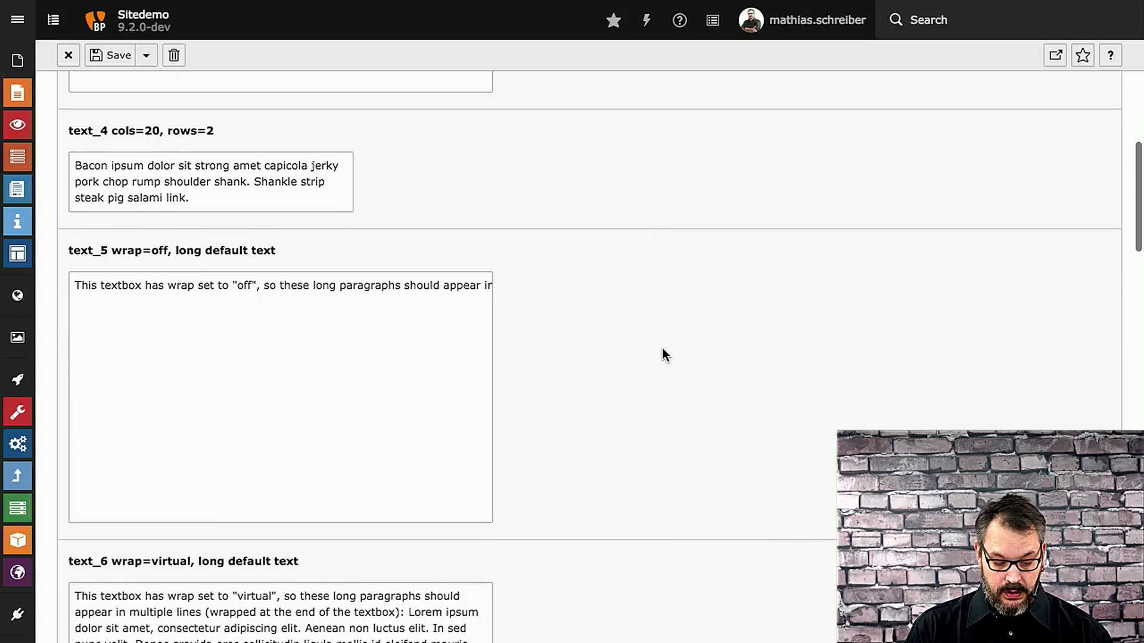
{"action": "scroll", "coordinate": [604, 351], "scroll_direction": "down", "scroll_amount": 5}
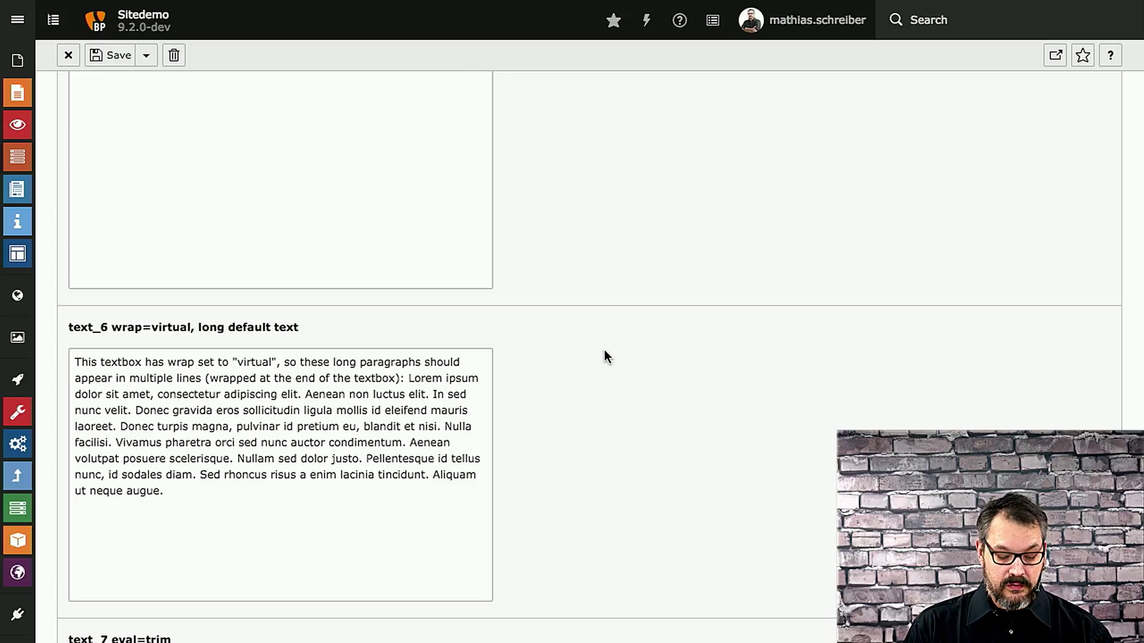
{"action": "scroll", "coordinate": [604, 351], "scroll_direction": "down", "scroll_amount": 9}
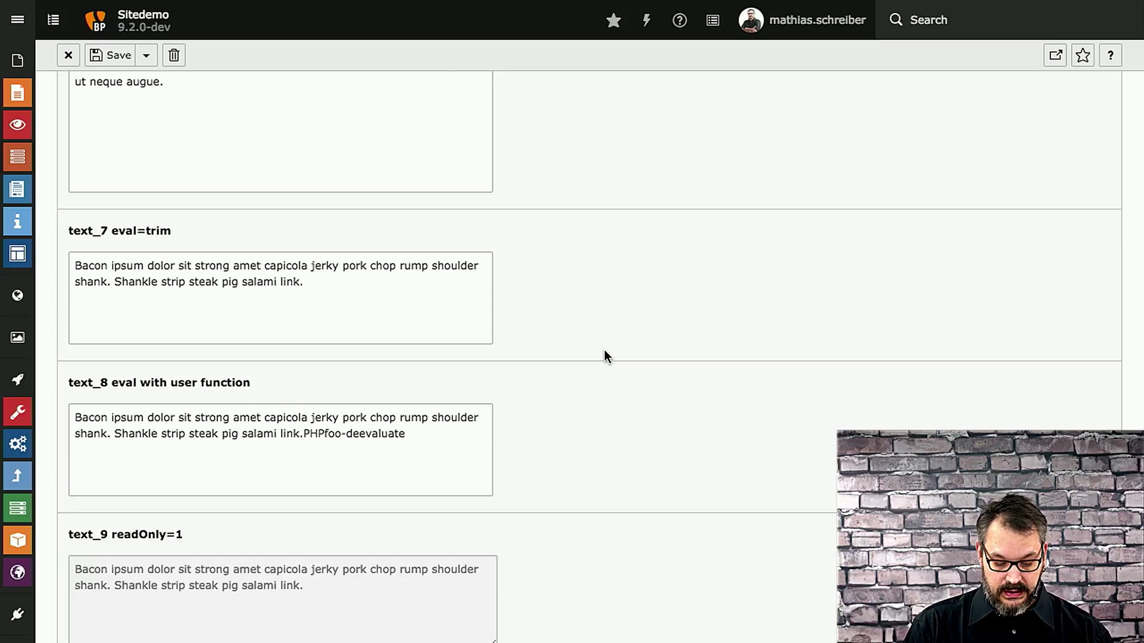
{"action": "scroll", "coordinate": [604, 356], "scroll_direction": "down", "scroll_amount": 5}
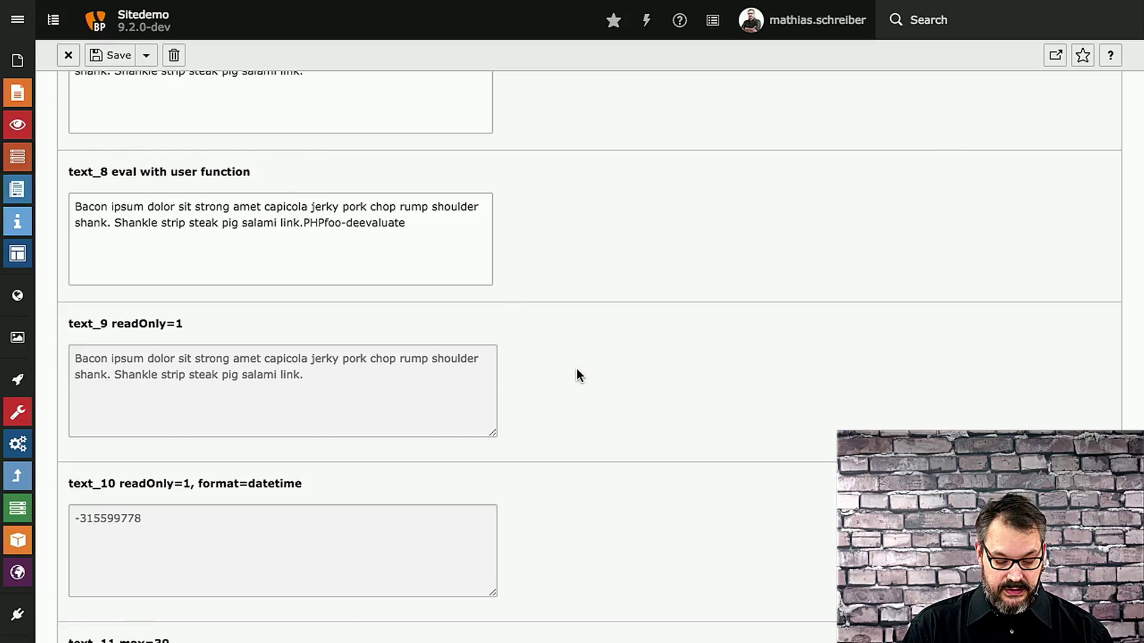
{"action": "scroll", "coordinate": [577, 369], "scroll_direction": "down", "scroll_amount": 5}
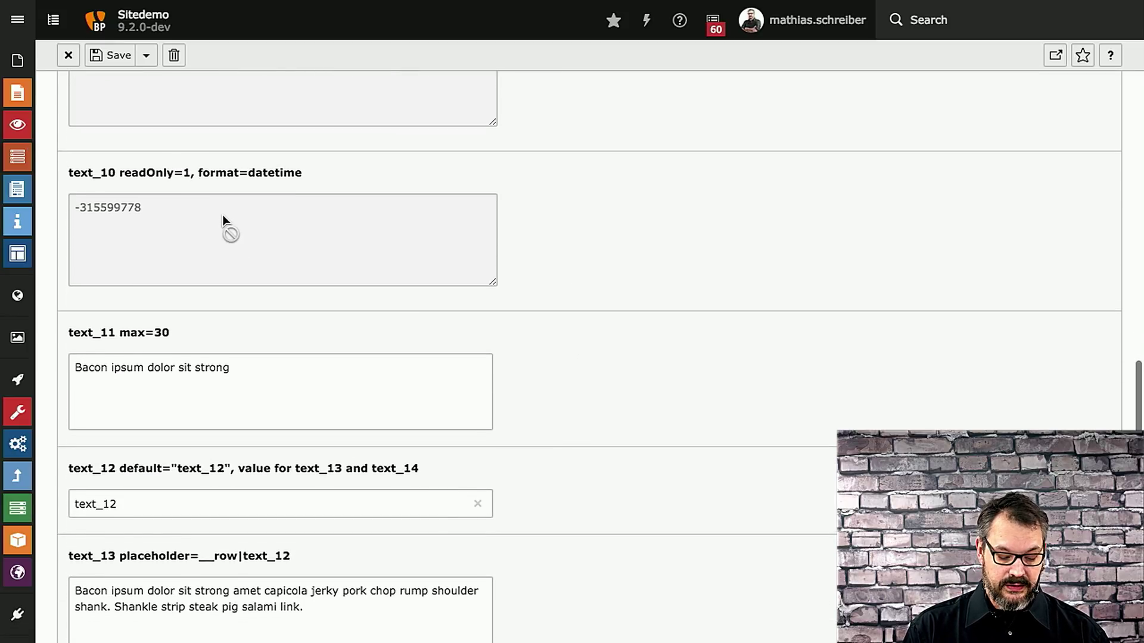
{"action": "scroll", "coordinate": [597, 365], "scroll_direction": "down", "scroll_amount": 12}
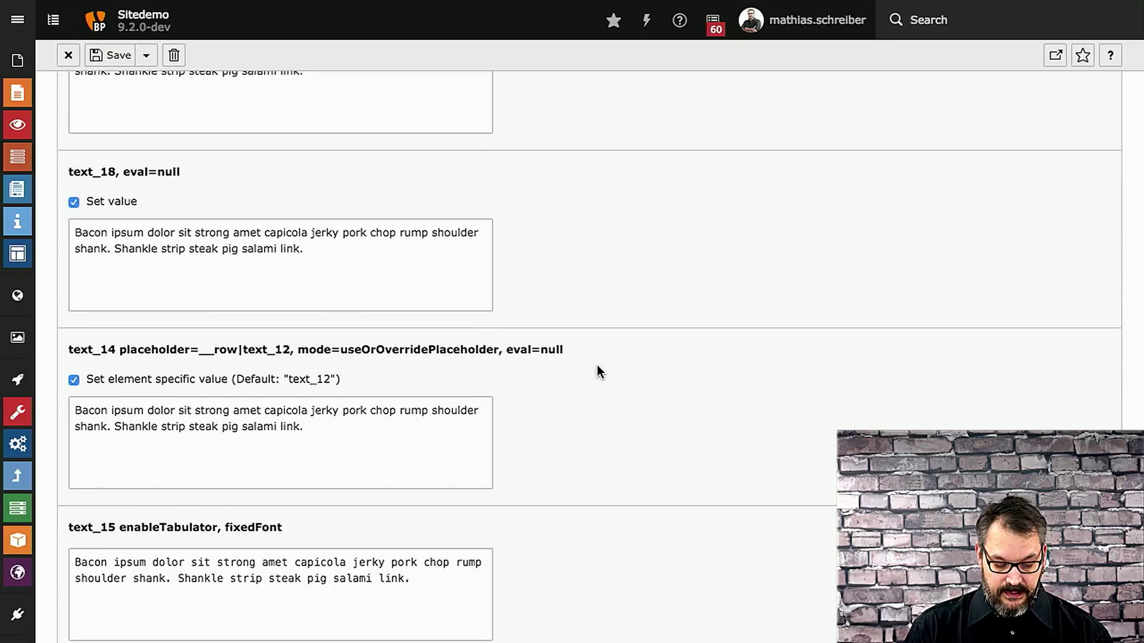
{"action": "scroll", "coordinate": [598, 367], "scroll_direction": "down", "scroll_amount": 2}
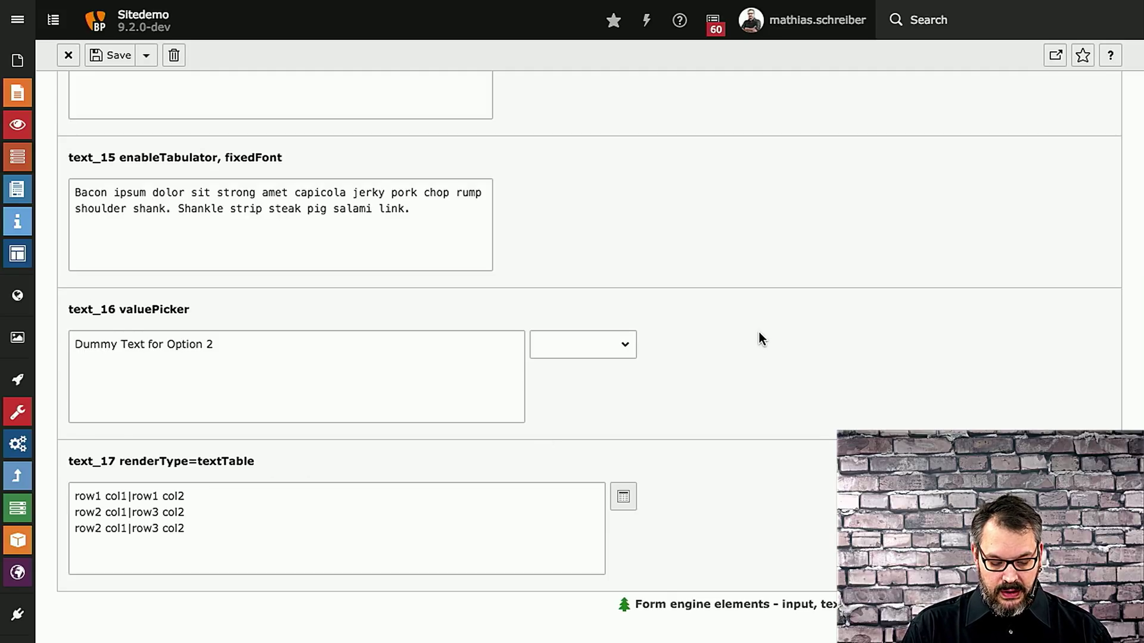
{"action": "scroll", "coordinate": [759, 338], "scroll_direction": "up", "scroll_amount": 15}
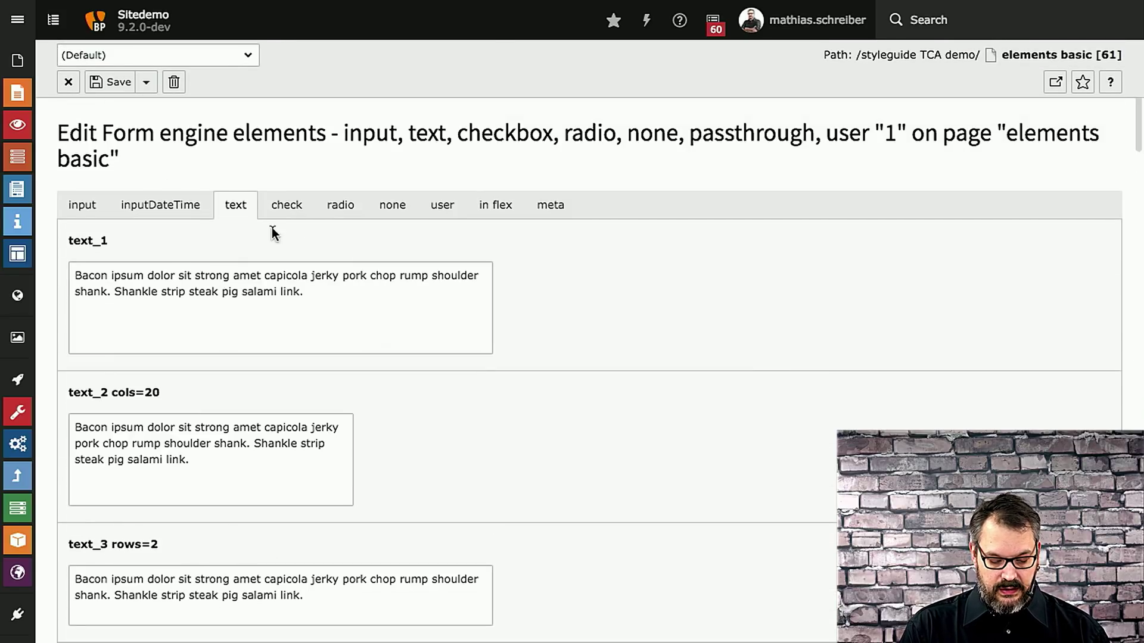
On the check tab, toggle checkbox_3's foobar box on and off, then browse checkbox_1 to checkbox_16
{"action": "left_click", "coordinate": [285, 213]}
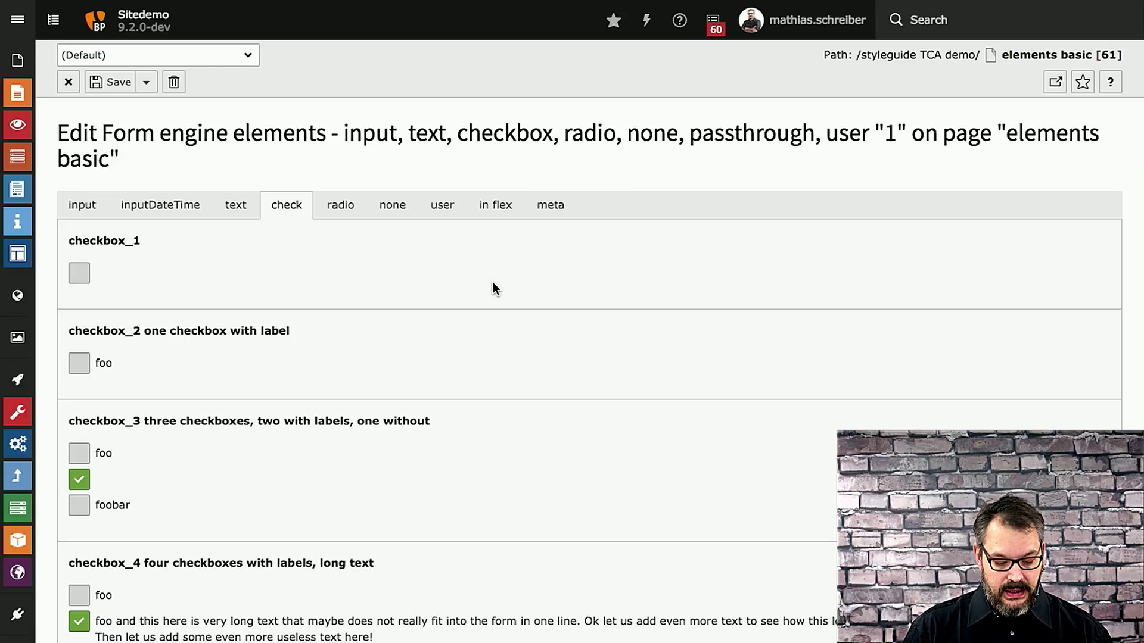
{"action": "scroll", "coordinate": [492, 289], "scroll_direction": "down", "scroll_amount": 4}
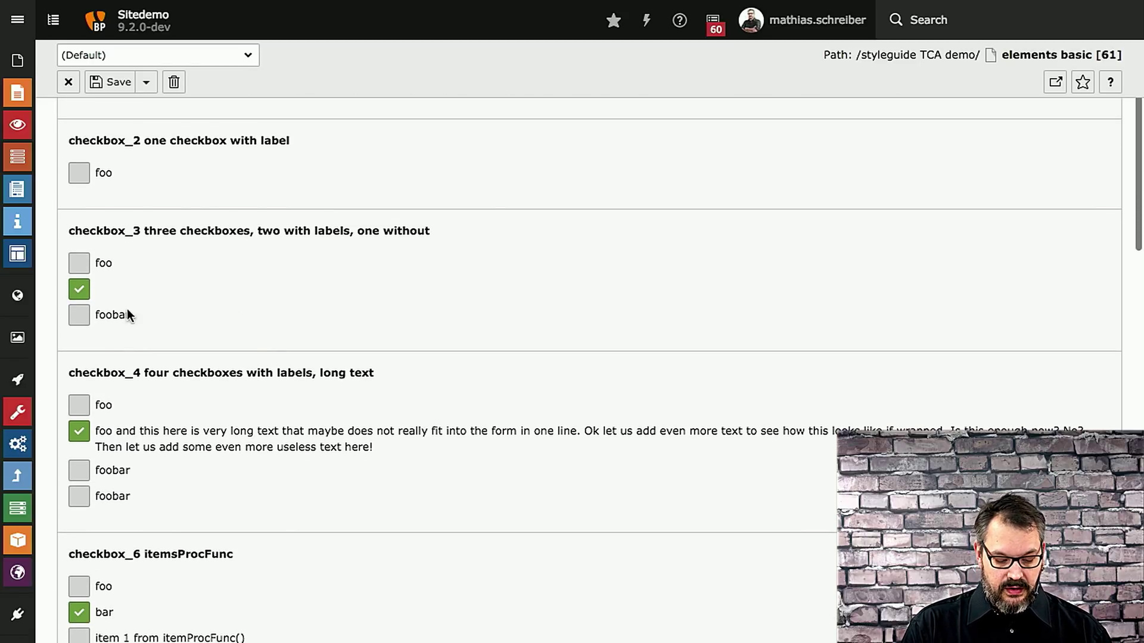
{"action": "left_click", "coordinate": [79, 316]}
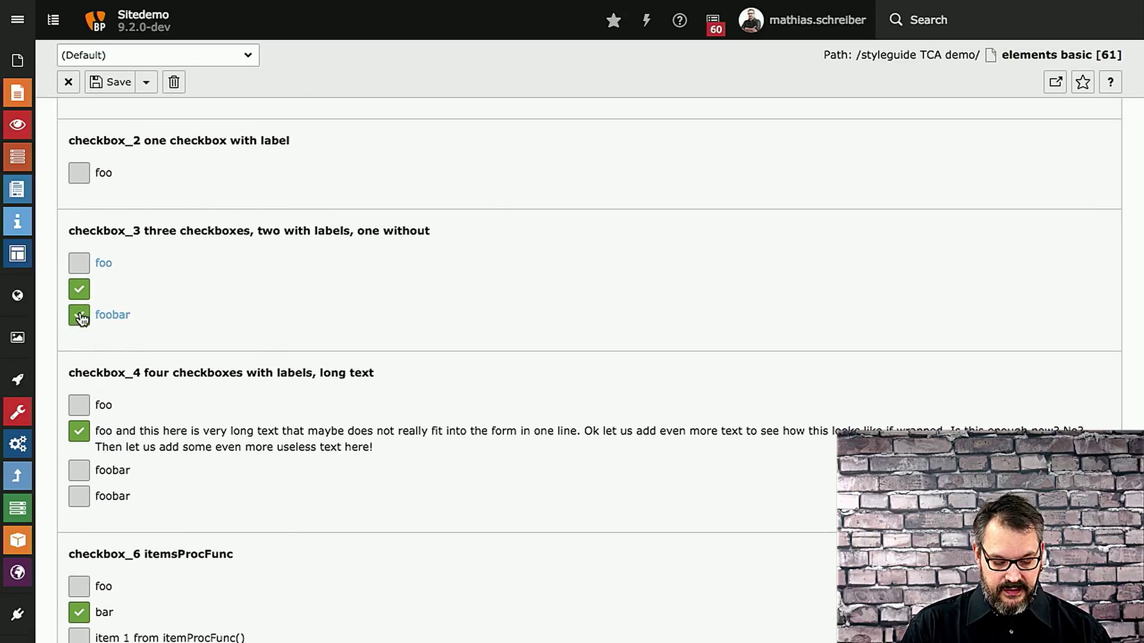
{"action": "left_click", "coordinate": [81, 317]}
{"action": "scroll", "coordinate": [440, 349], "scroll_direction": "down", "scroll_amount": 3}
{"action": "scroll", "coordinate": [440, 346], "scroll_direction": "down", "scroll_amount": 2}
{"action": "scroll", "coordinate": [440, 346], "scroll_direction": "down", "scroll_amount": 3}
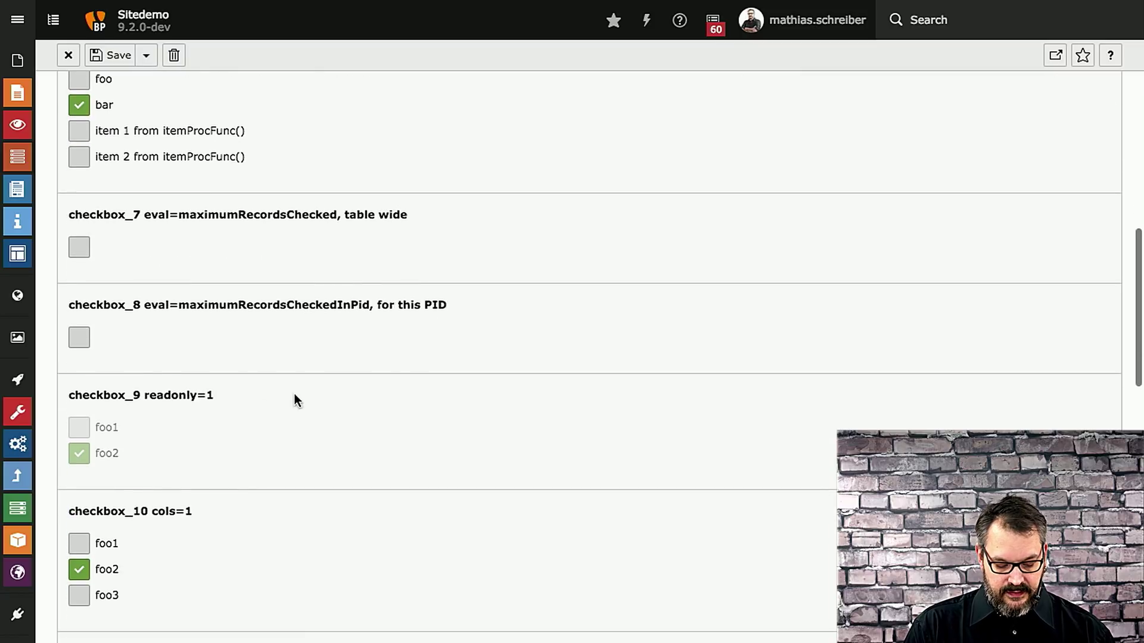
{"action": "scroll", "coordinate": [329, 412], "scroll_direction": "down", "scroll_amount": 9}
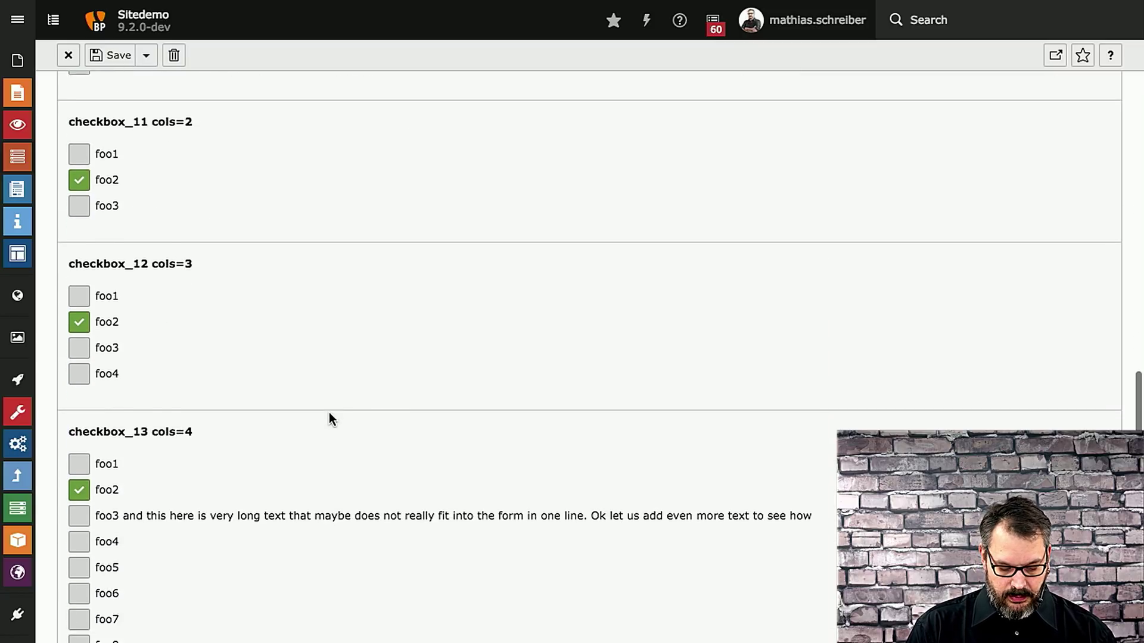
{"action": "scroll", "coordinate": [329, 413], "scroll_direction": "down", "scroll_amount": 3}
{"action": "scroll", "coordinate": [329, 412], "scroll_direction": "down", "scroll_amount": 3}
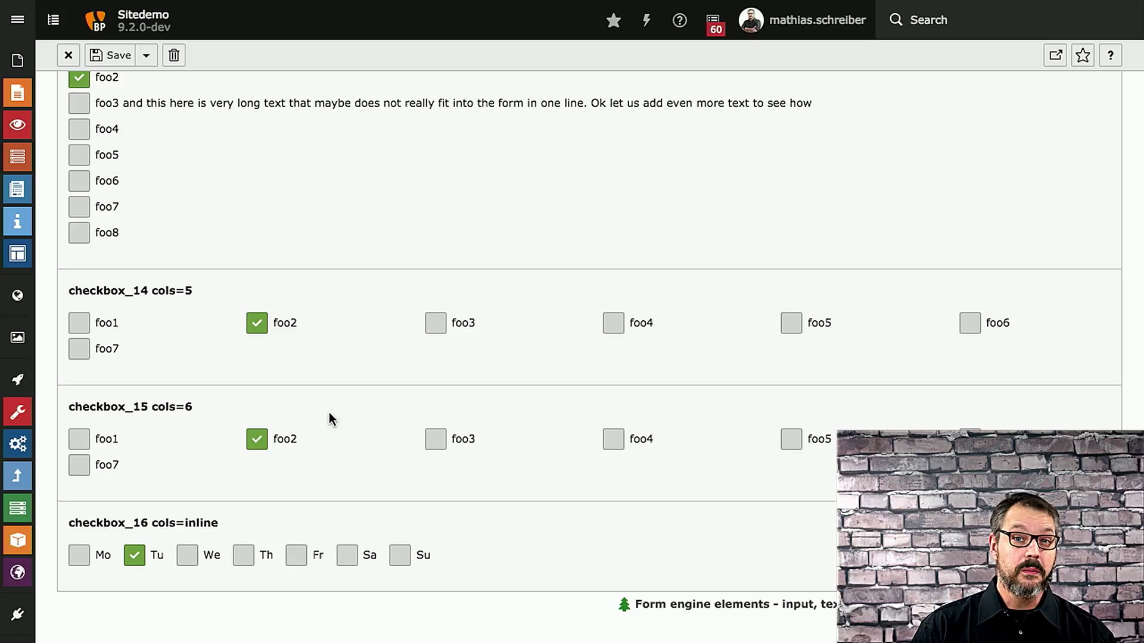
{"action": "scroll", "coordinate": [329, 412], "scroll_direction": "up", "scroll_amount": 15}
Scroll through the radio tab's examples, including radio_2 long text and radio_3 many options
{"action": "left_click", "coordinate": [352, 206]}
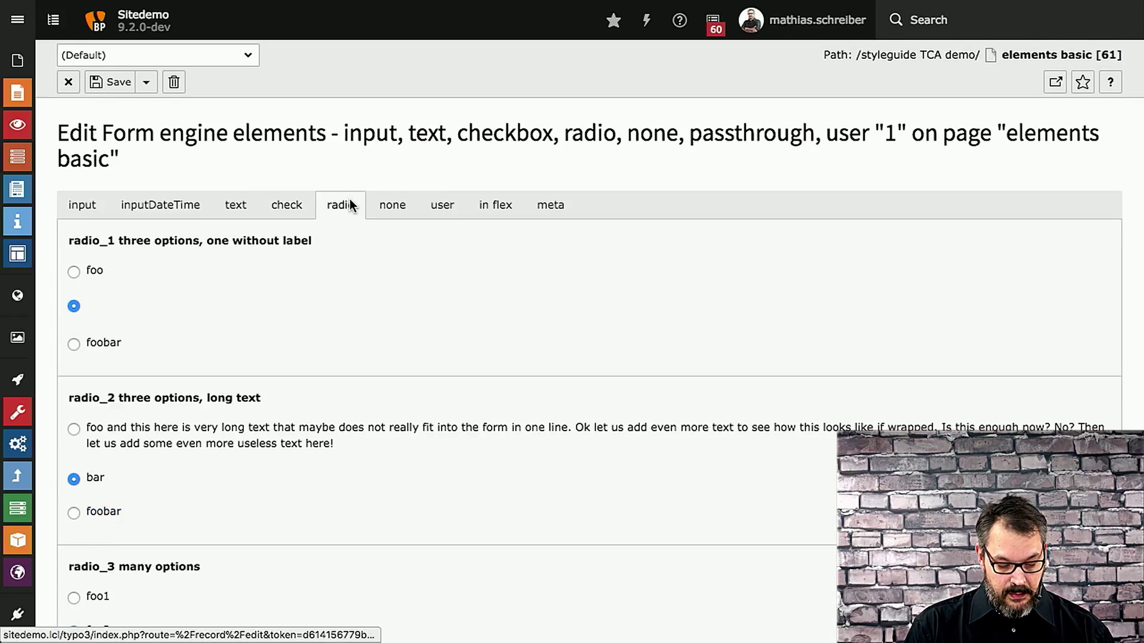
{"action": "scroll", "coordinate": [423, 289], "scroll_direction": "down", "scroll_amount": 15}
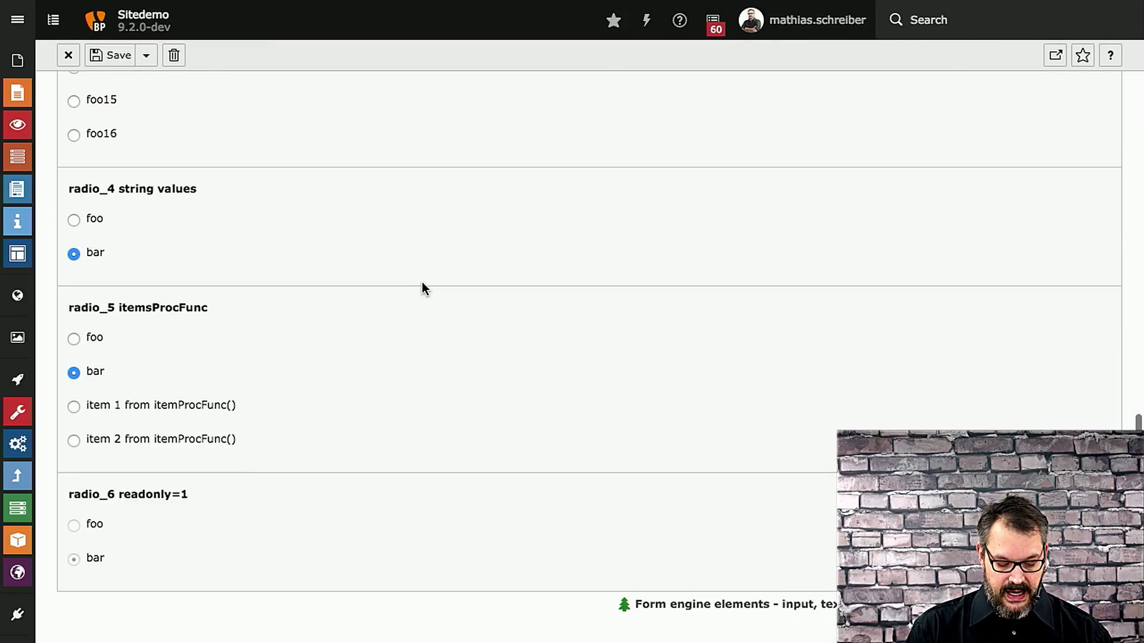
{"action": "scroll", "coordinate": [422, 283], "scroll_direction": "up", "scroll_amount": 15}
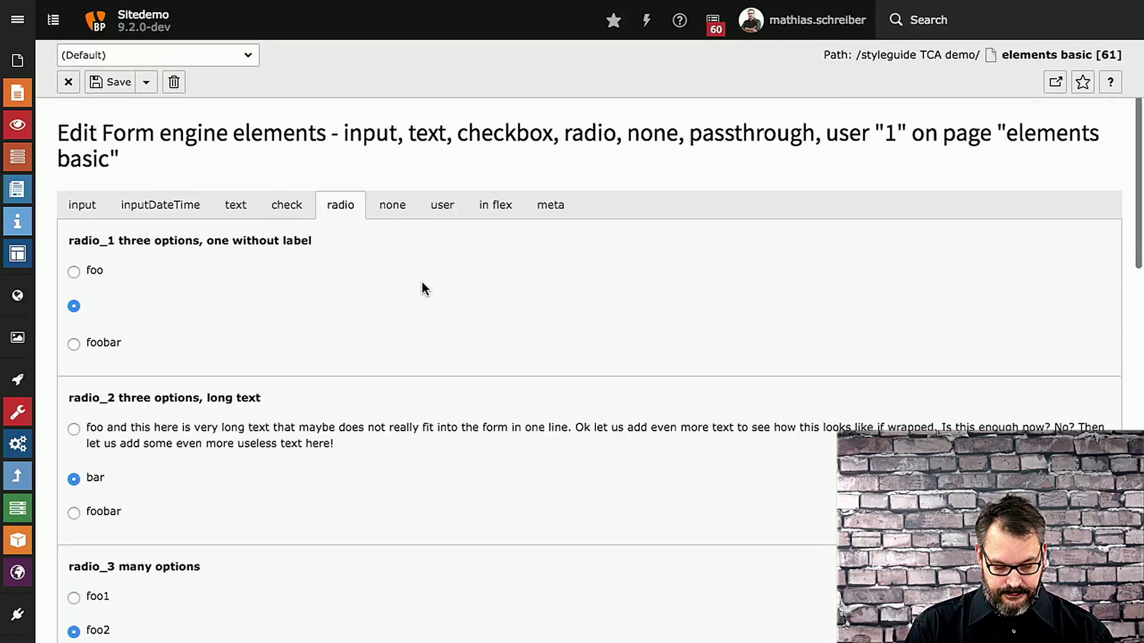
Switch to the none tab and scroll through its field examples
{"action": "left_click", "coordinate": [399, 213]}
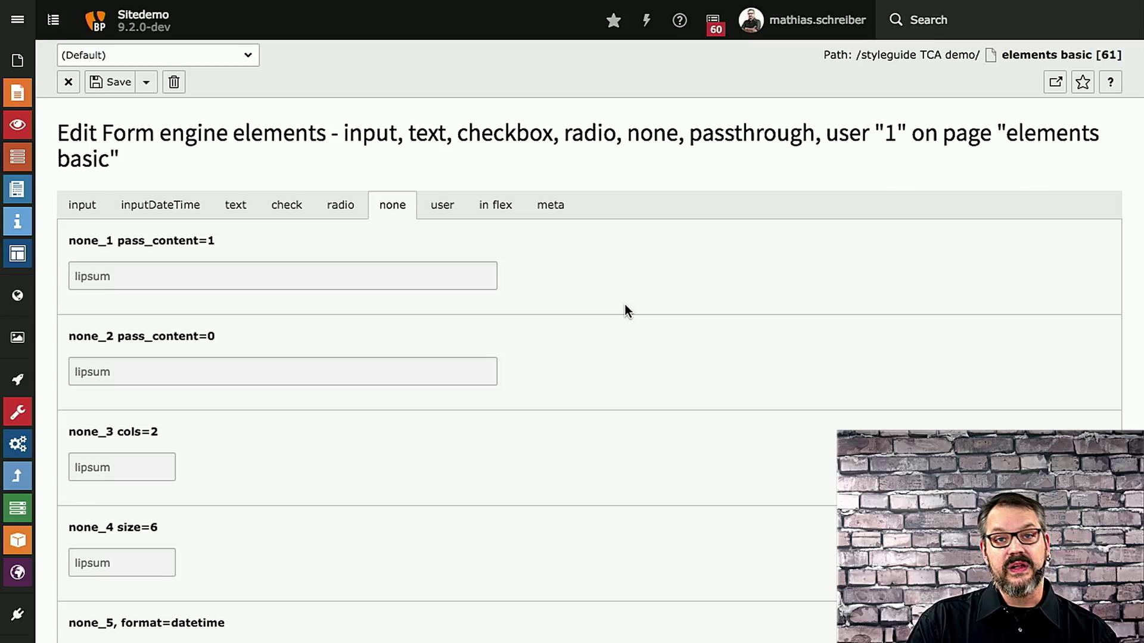
{"action": "scroll", "coordinate": [624, 308], "scroll_direction": "down", "scroll_amount": 3}
{"action": "scroll", "coordinate": [624, 309], "scroll_direction": "up", "scroll_amount": 3}
View the user tab, then the 'in flex' tab's inputDateTime, text, check and input sub-tabs
{"action": "left_click", "coordinate": [436, 205]}
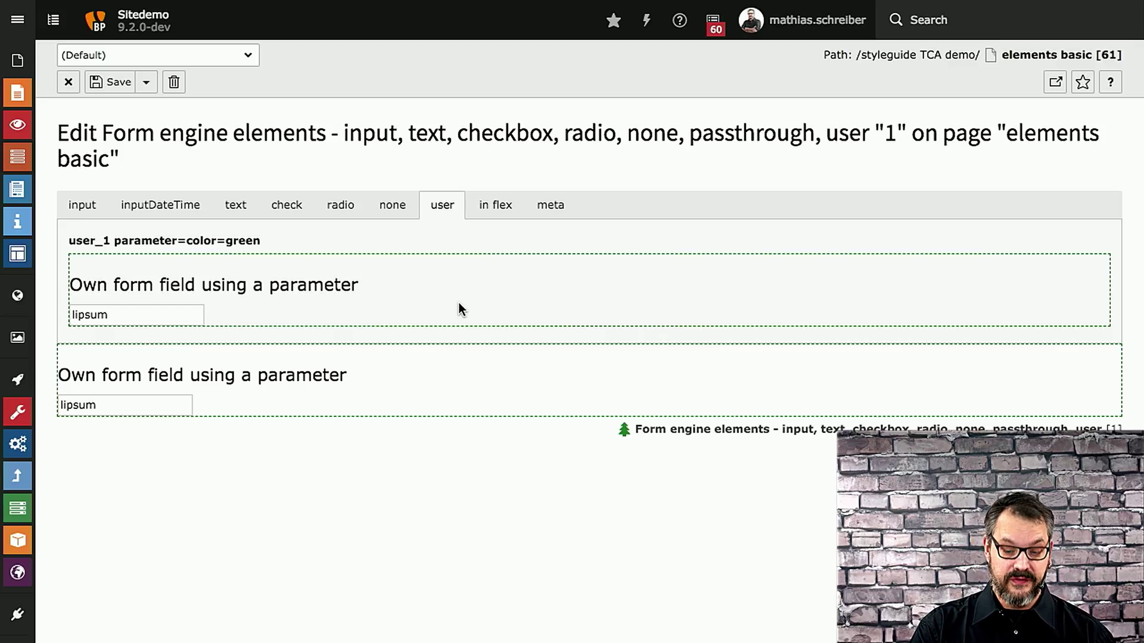
{"action": "left_click", "coordinate": [485, 208]}
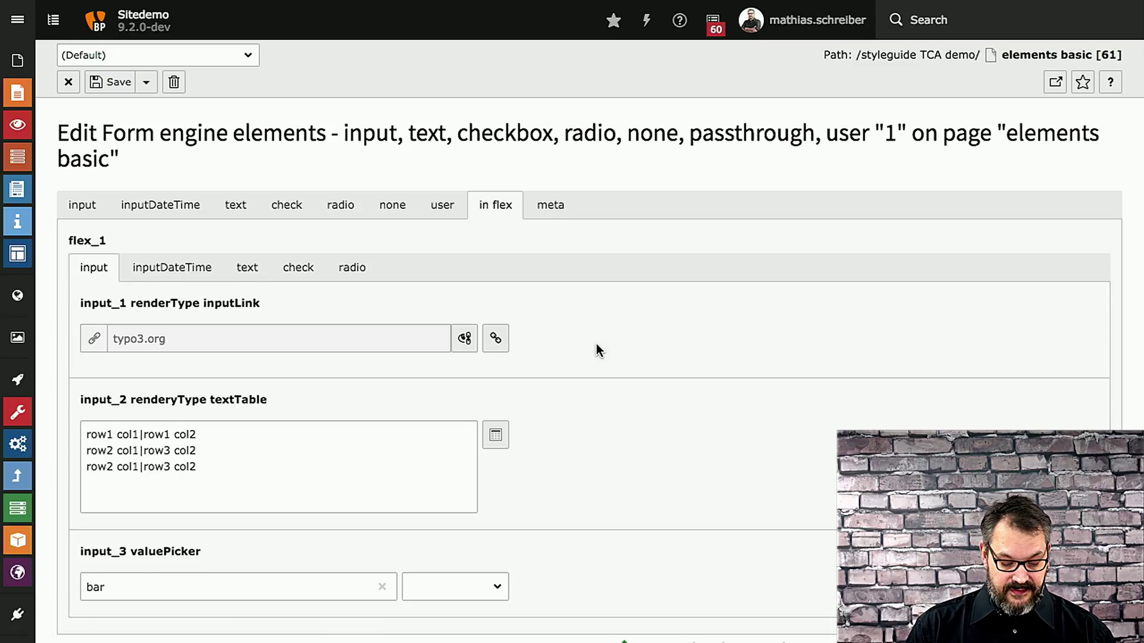
{"action": "left_click", "coordinate": [145, 266]}
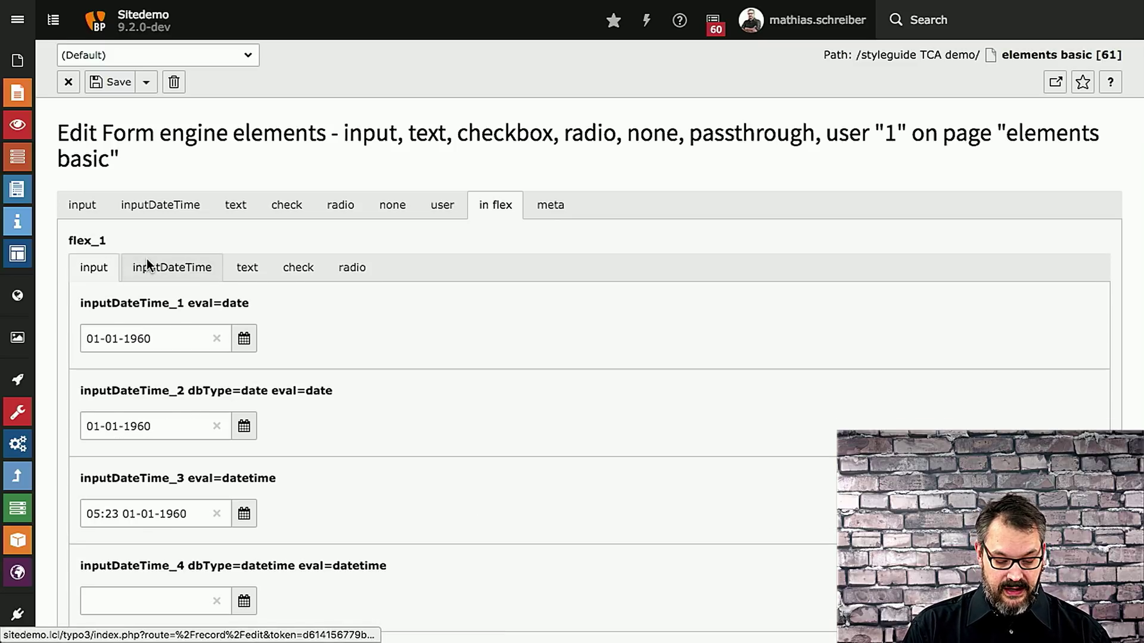
{"action": "left_click", "coordinate": [247, 267]}
{"action": "left_click", "coordinate": [297, 267]}
{"action": "left_click", "coordinate": [84, 268]}
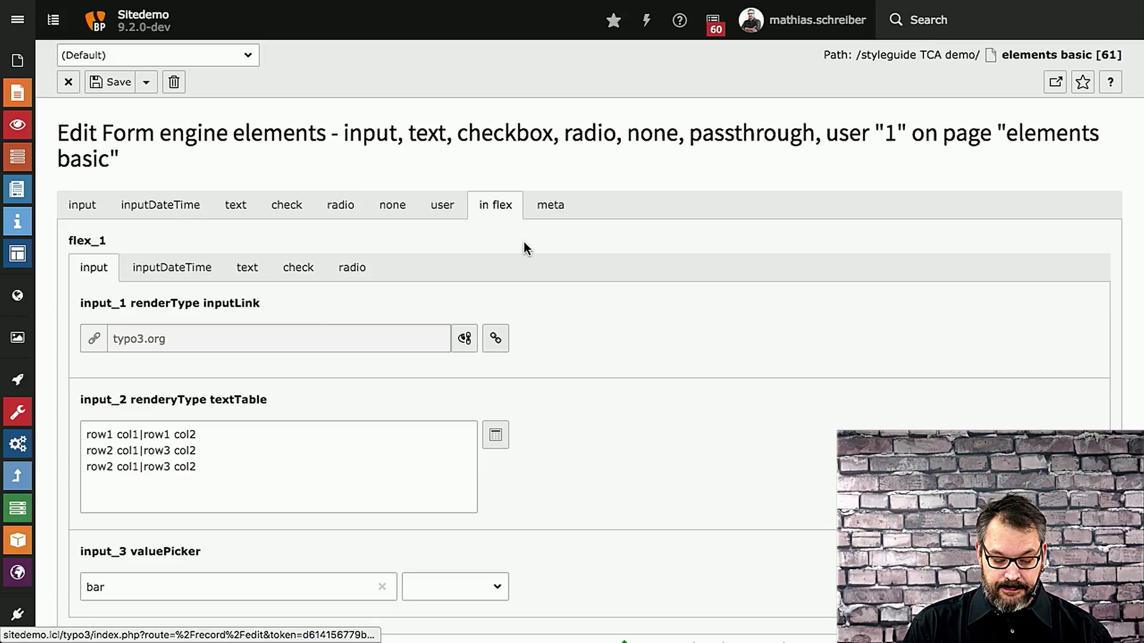
{"action": "scroll", "coordinate": [583, 315], "scroll_direction": "down", "scroll_amount": 1}
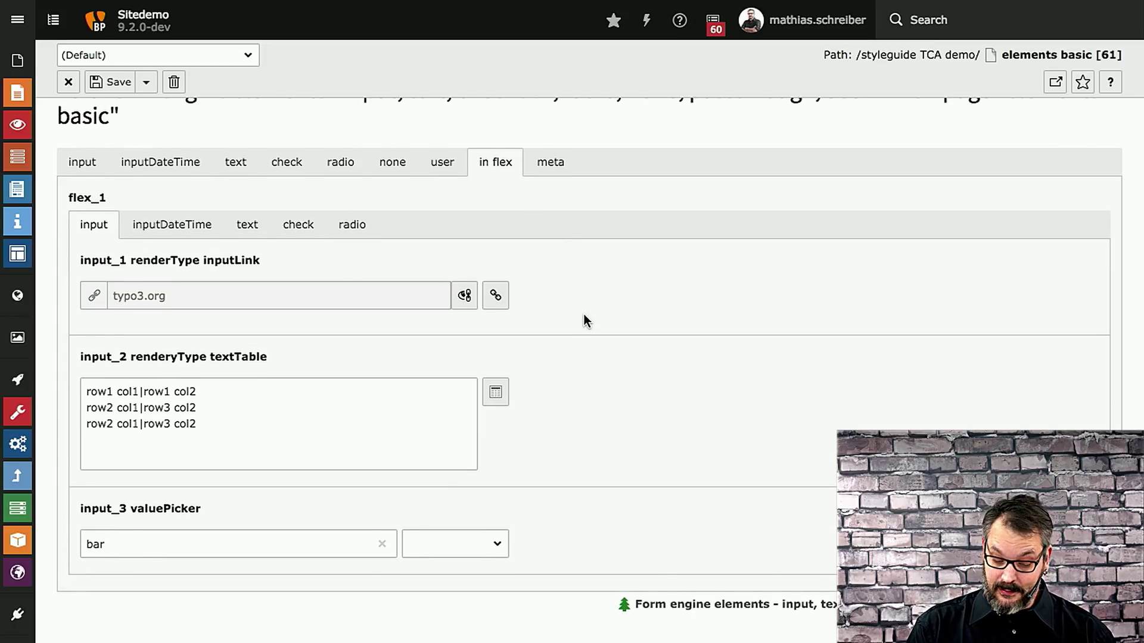
{"action": "scroll", "coordinate": [584, 315], "scroll_direction": "up", "scroll_amount": 1}
Check the meta tab's Language stays Default [0], then close the record discarding unsaved changes
{"action": "left_click", "coordinate": [557, 207]}
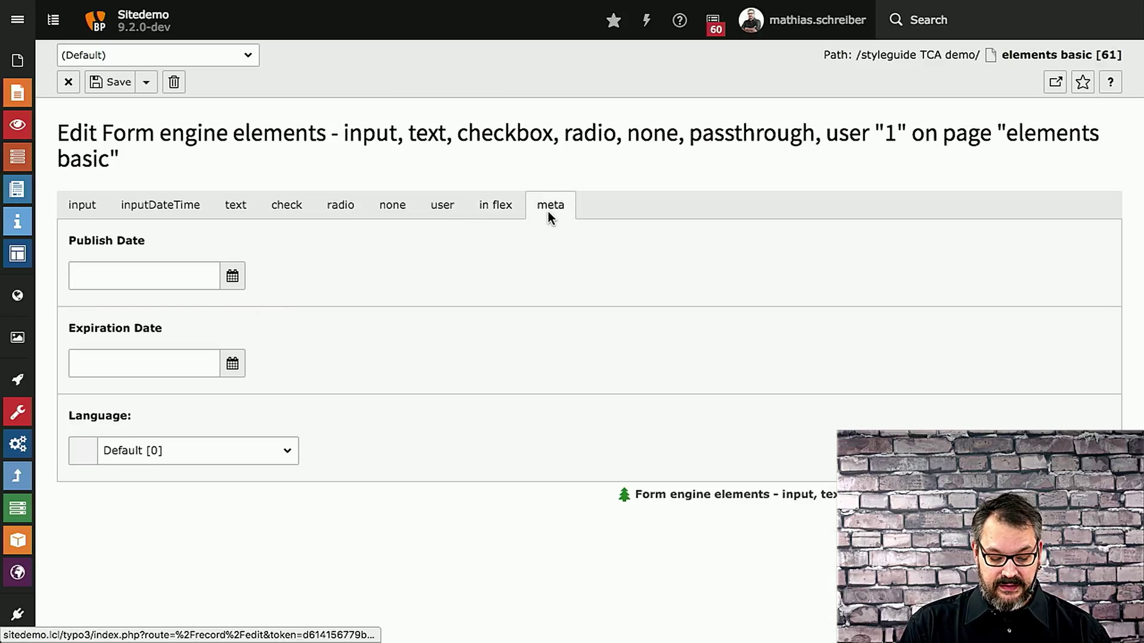
{"action": "left_click", "coordinate": [262, 452]}
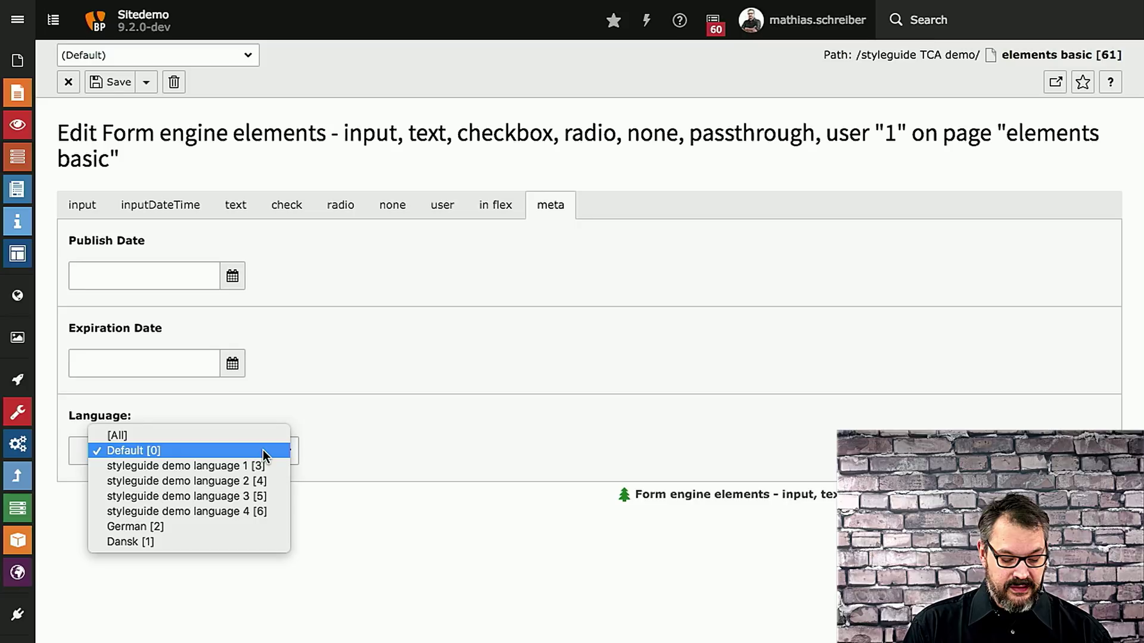
{"action": "left_click", "coordinate": [381, 405]}
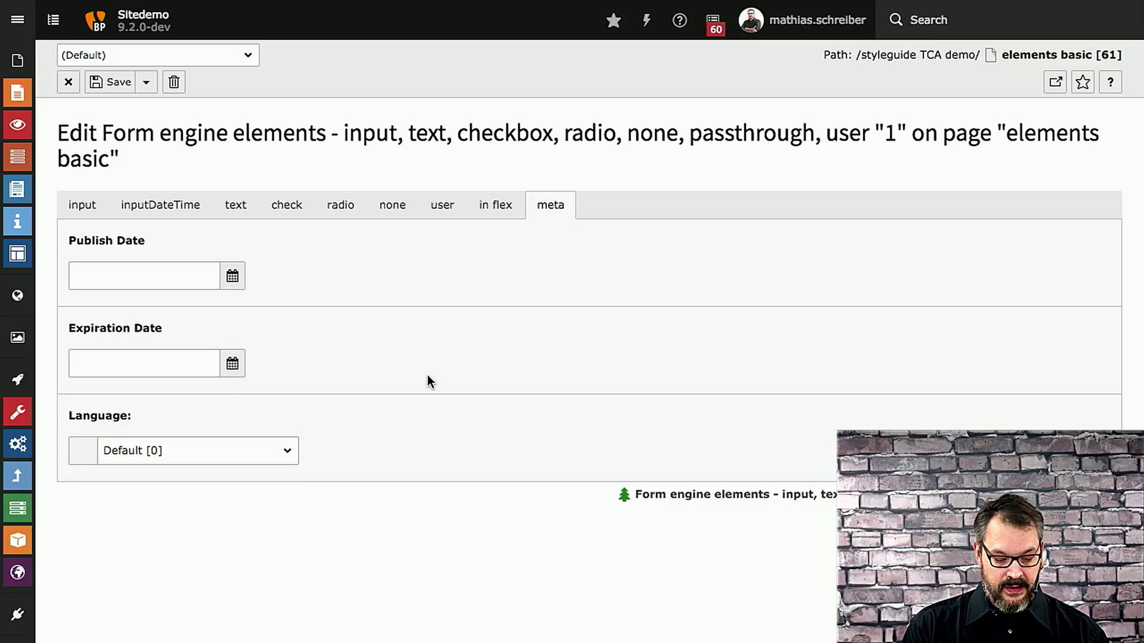
{"action": "left_click", "coordinate": [70, 83]}
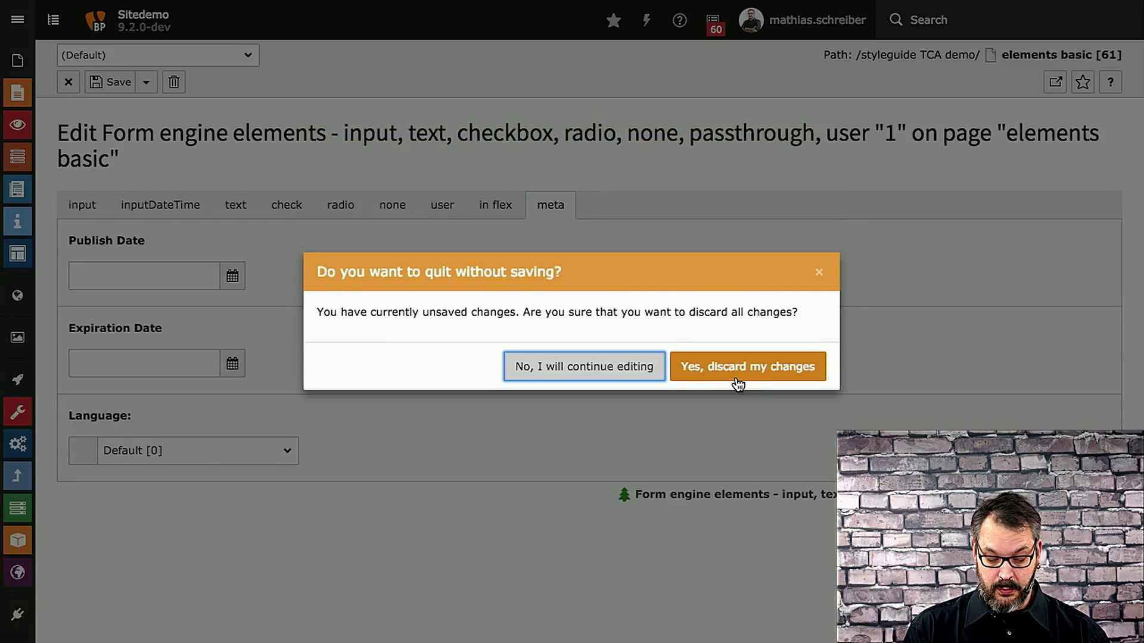
{"action": "left_click", "coordinate": [737, 381]}
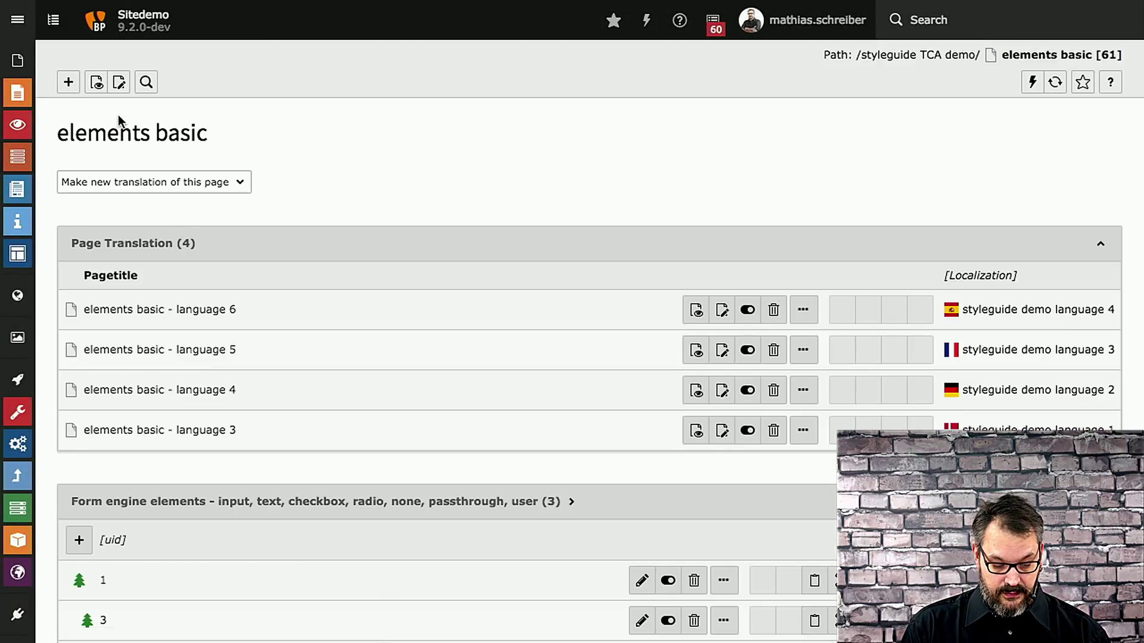
Open the group demo record on the elements group page for editing, with the page tree hidden
{"action": "left_click", "coordinate": [53, 21]}
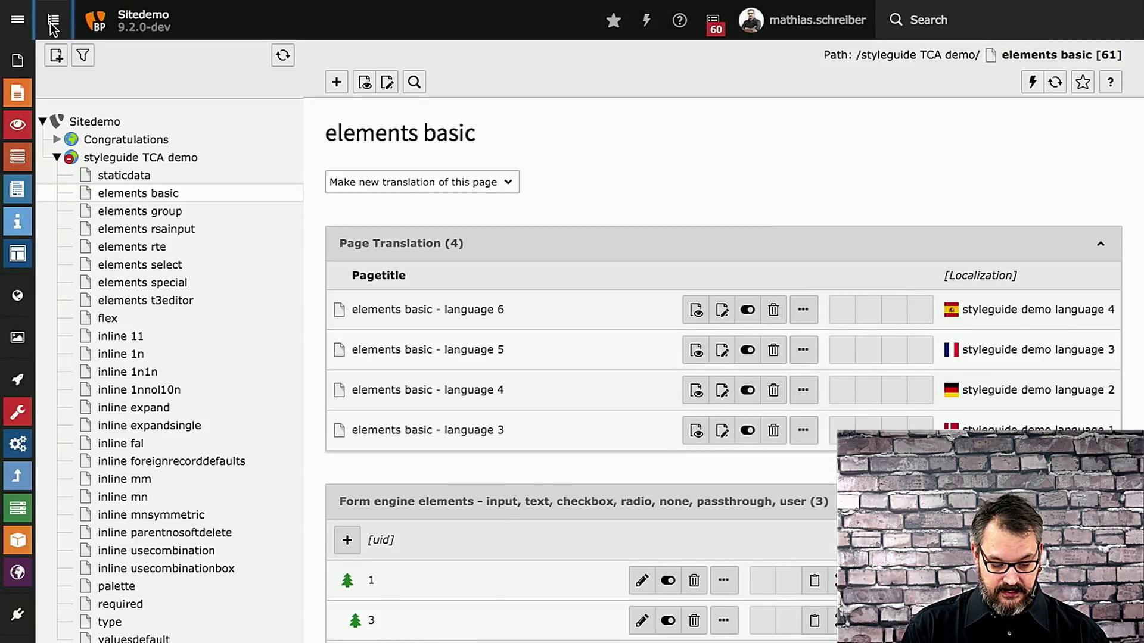
{"action": "left_click", "coordinate": [129, 213]}
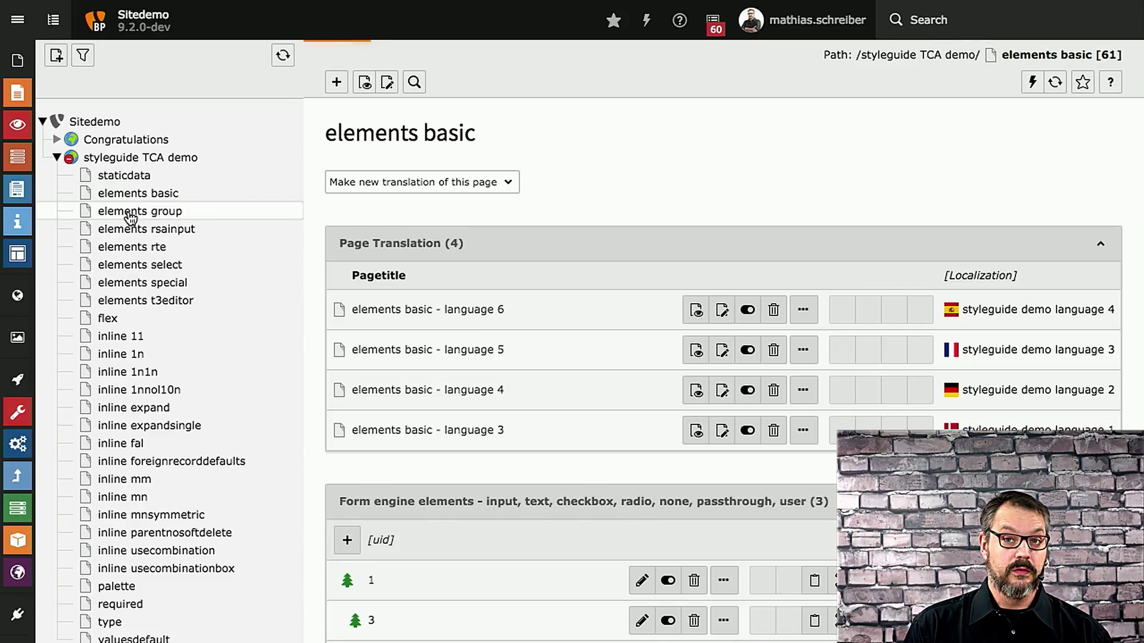
{"action": "left_click", "coordinate": [650, 583]}
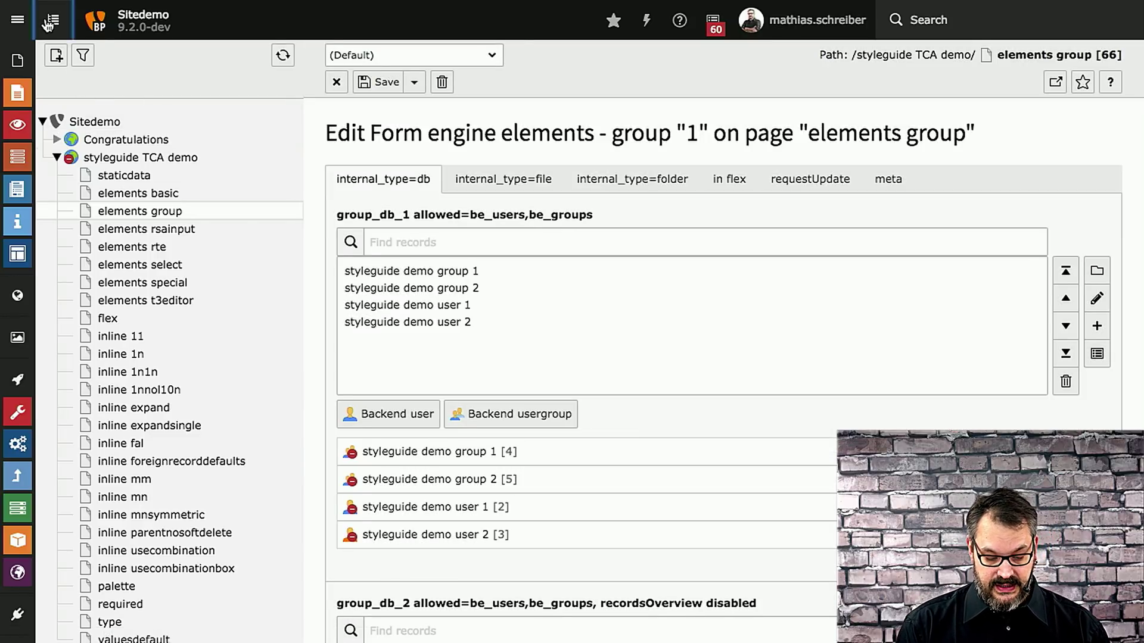
{"action": "left_click", "coordinate": [51, 21]}
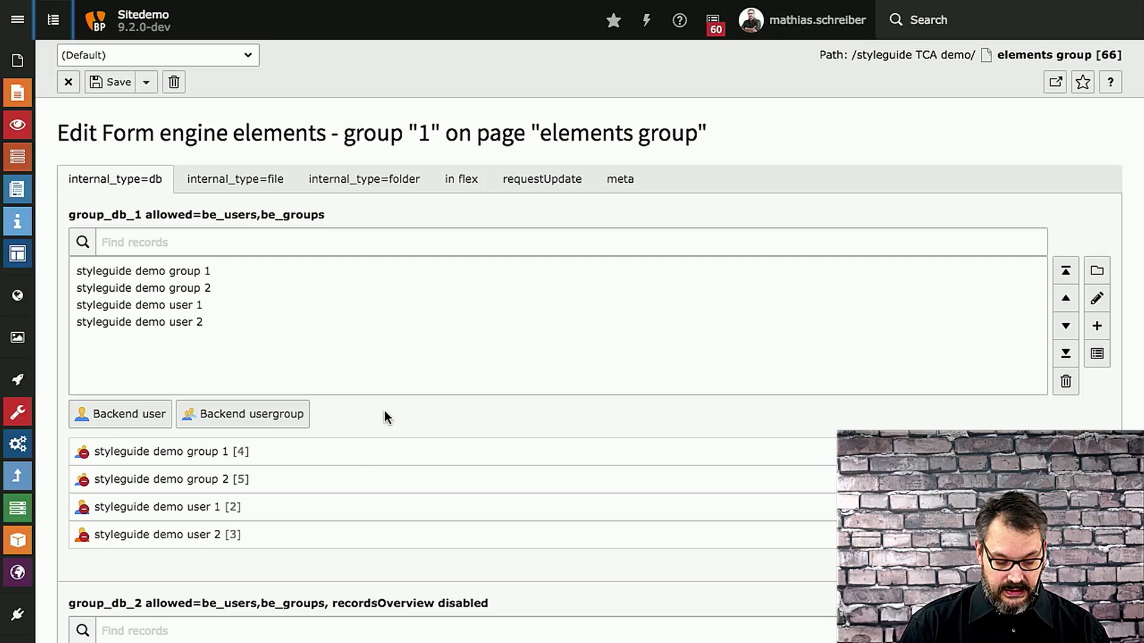
Scroll through the group_db relation fields from group_db_1's record search, then return to the top
{"action": "left_click", "coordinate": [231, 248]}
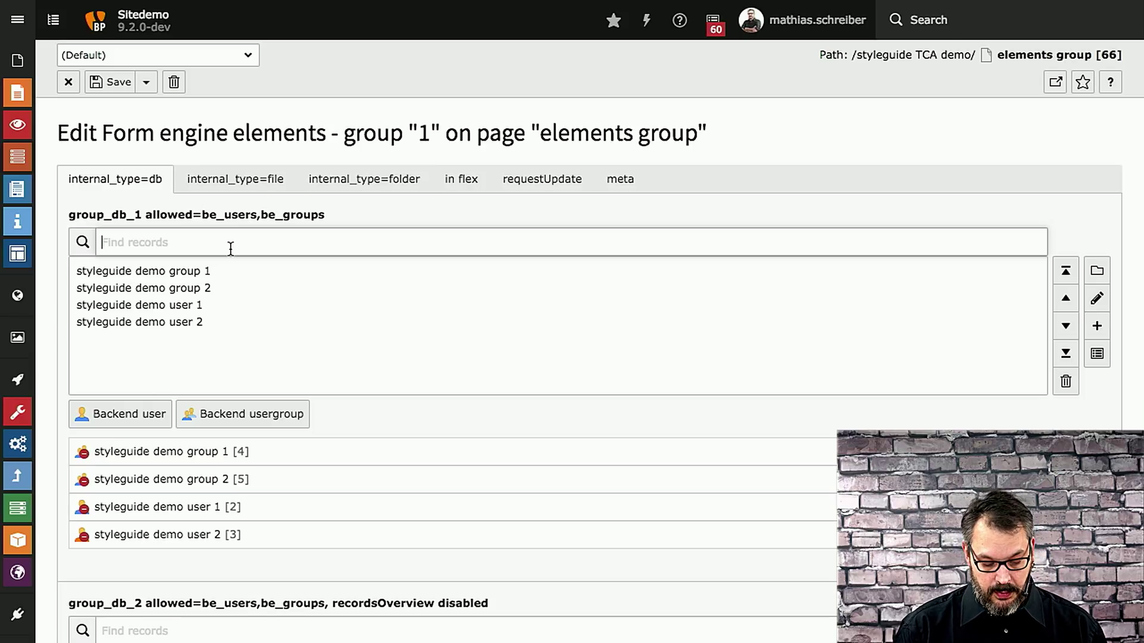
{"action": "scroll", "coordinate": [230, 248], "scroll_direction": "down", "scroll_amount": 3}
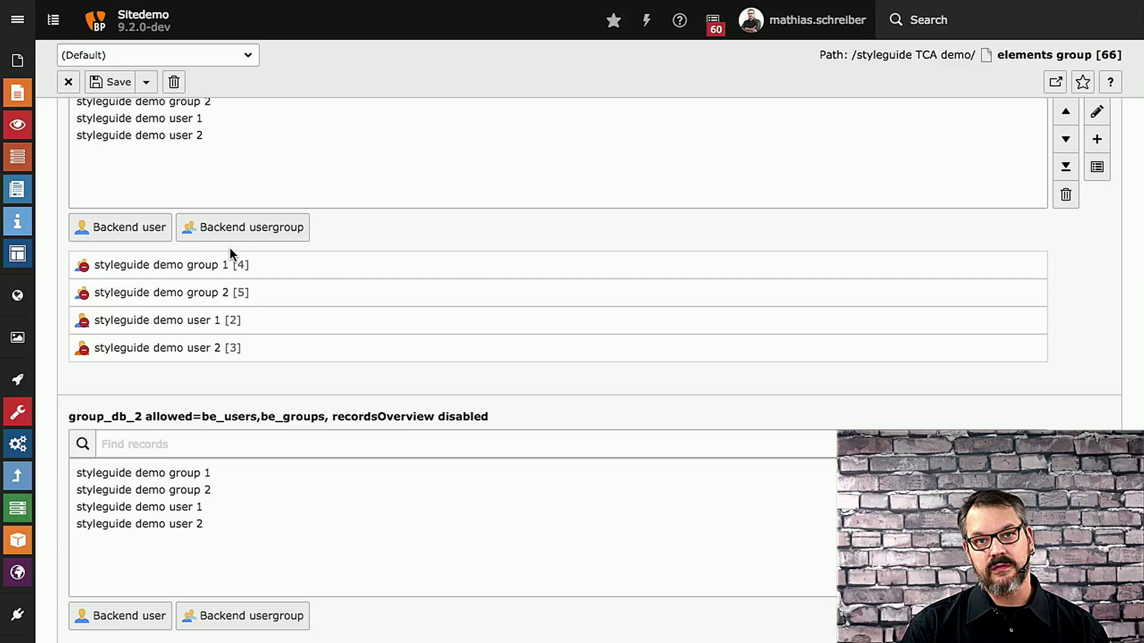
{"action": "scroll", "coordinate": [230, 248], "scroll_direction": "down", "scroll_amount": 3}
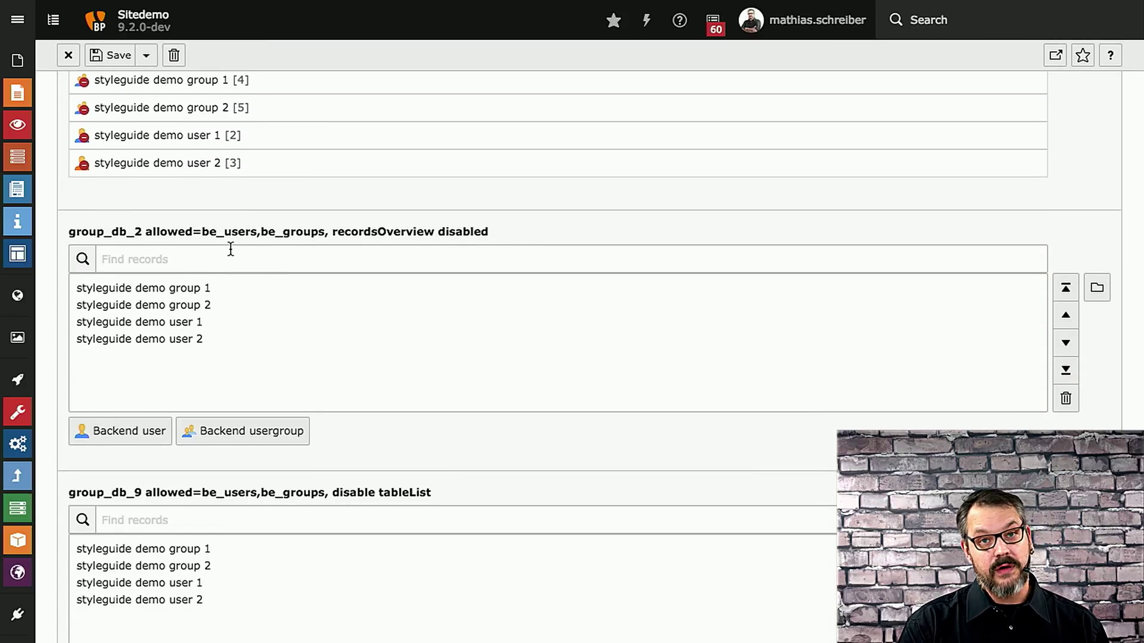
{"action": "scroll", "coordinate": [230, 248], "scroll_direction": "down", "scroll_amount": 3}
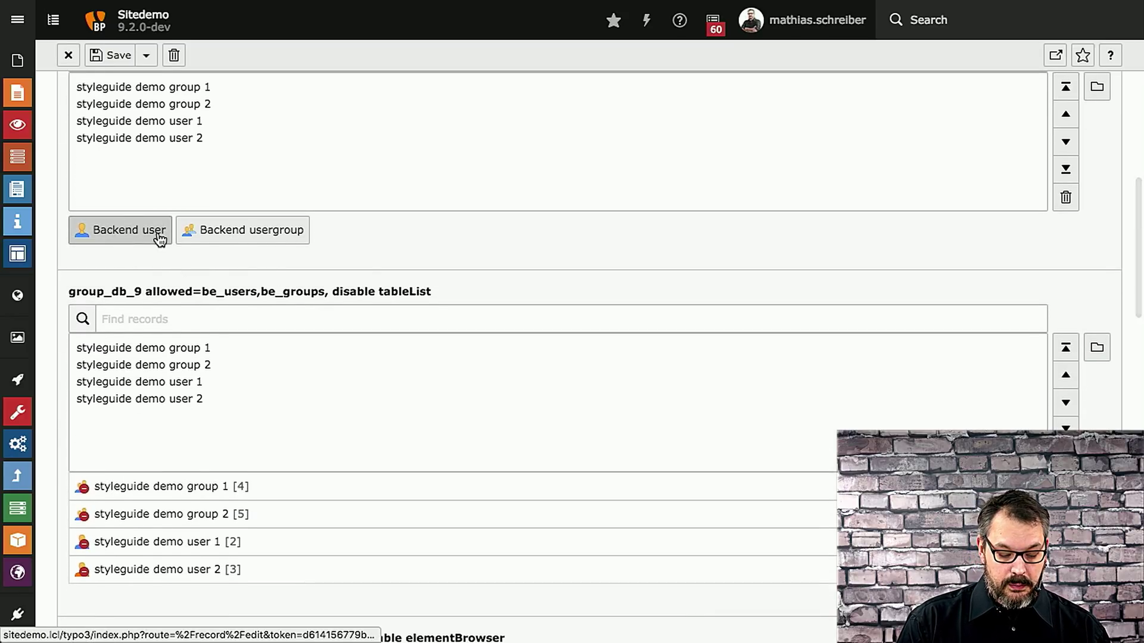
{"action": "scroll", "coordinate": [369, 277], "scroll_direction": "down", "scroll_amount": 4}
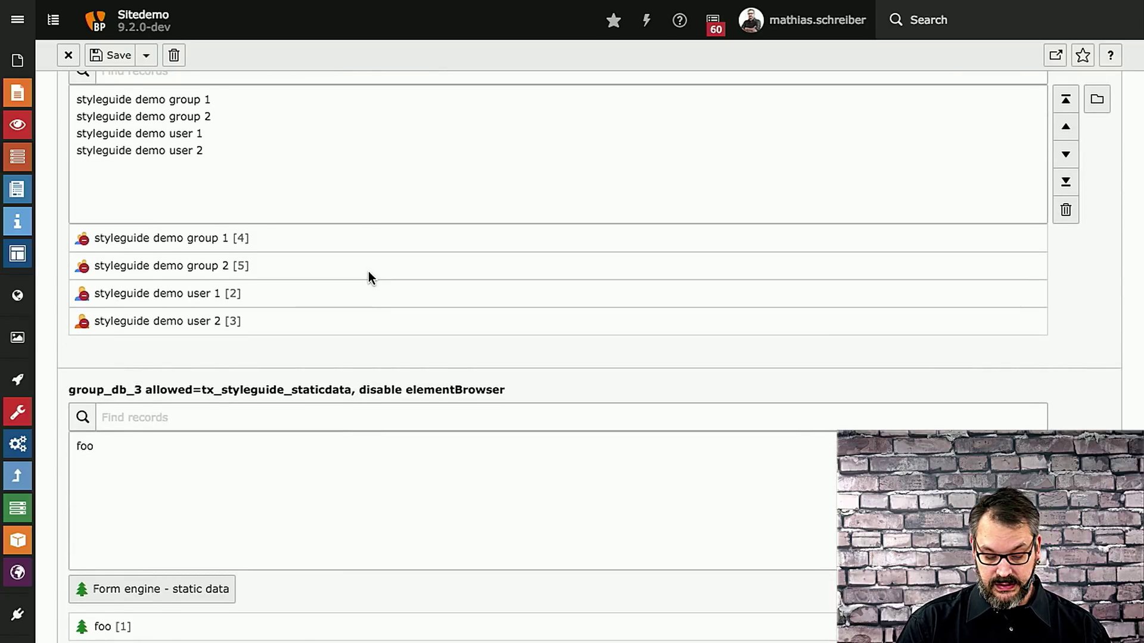
{"action": "scroll", "coordinate": [369, 275], "scroll_direction": "down", "scroll_amount": 7}
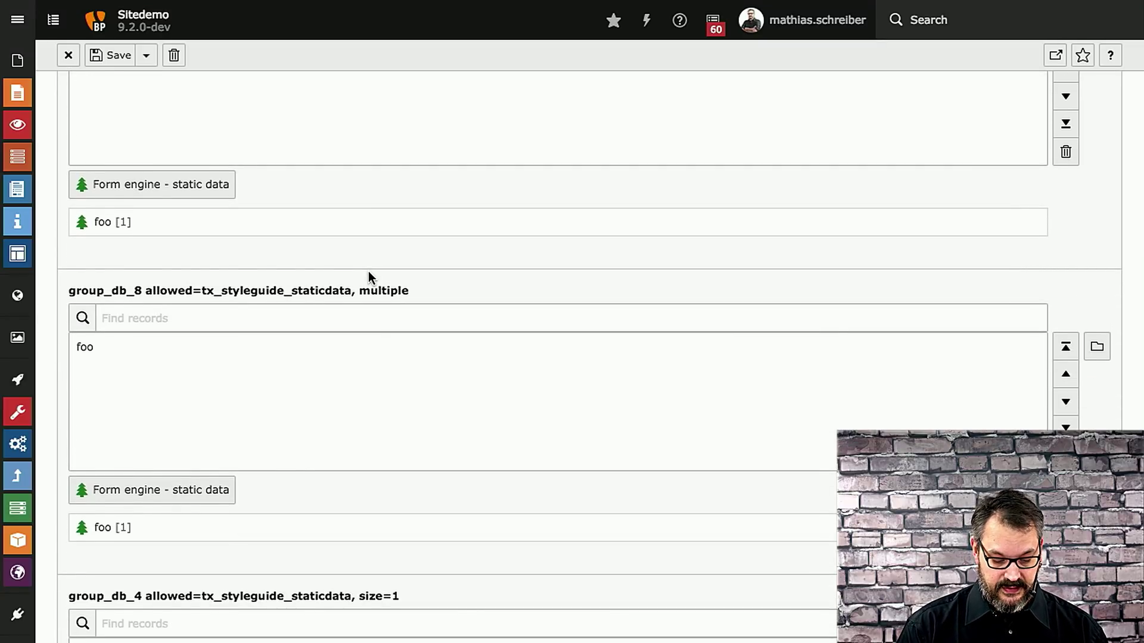
{"action": "scroll", "coordinate": [369, 275], "scroll_direction": "down", "scroll_amount": 7}
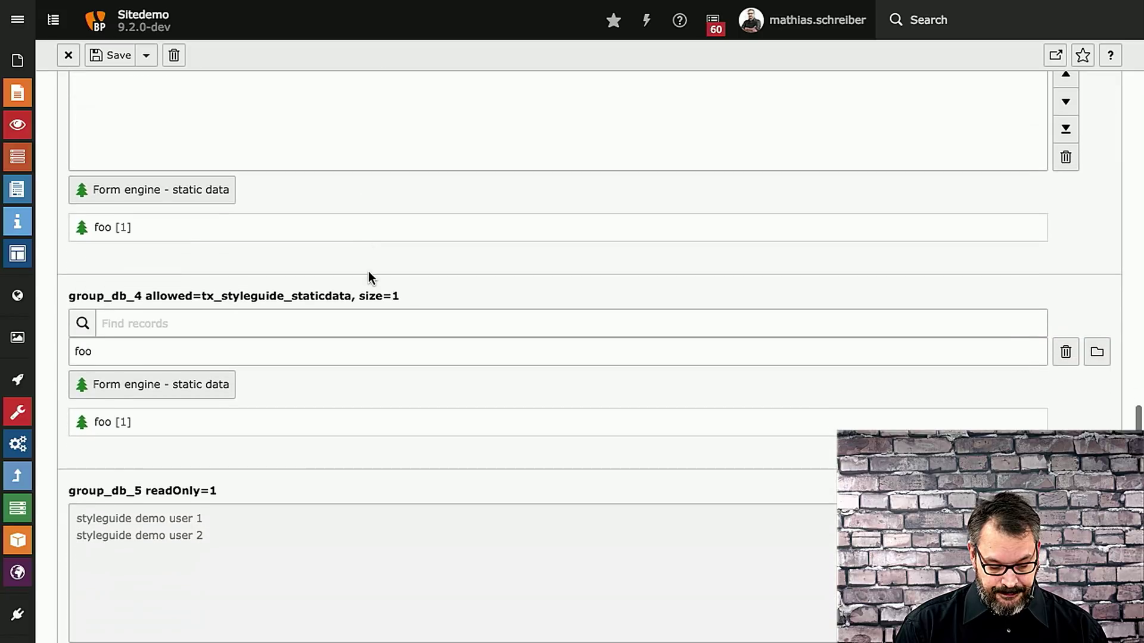
{"action": "scroll", "coordinate": [368, 277], "scroll_direction": "down", "scroll_amount": 5}
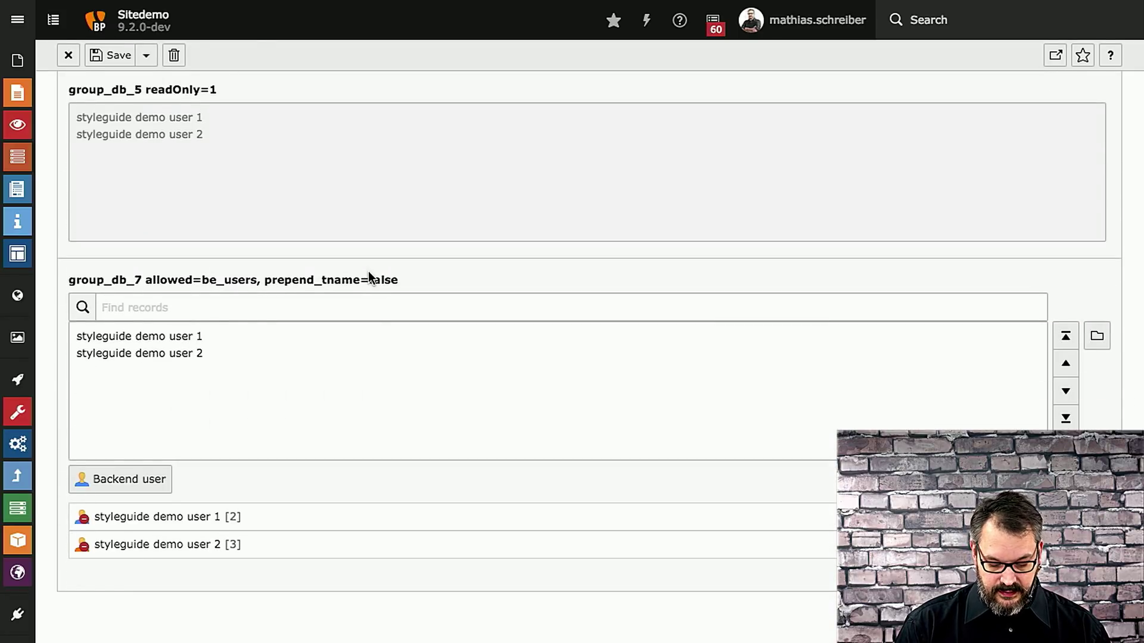
{"action": "key", "text": "Home"}
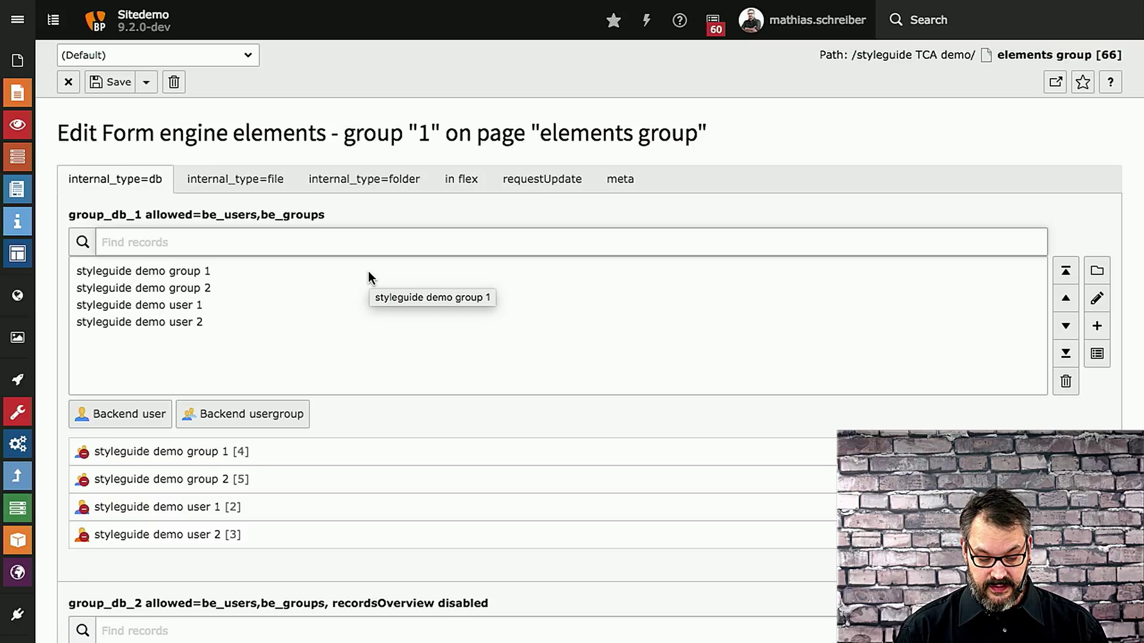
Step through the internal_type=file, internal_type=folder, in flex, requestUpdate and meta tabs, then close the editor
{"action": "left_click", "coordinate": [238, 185]}
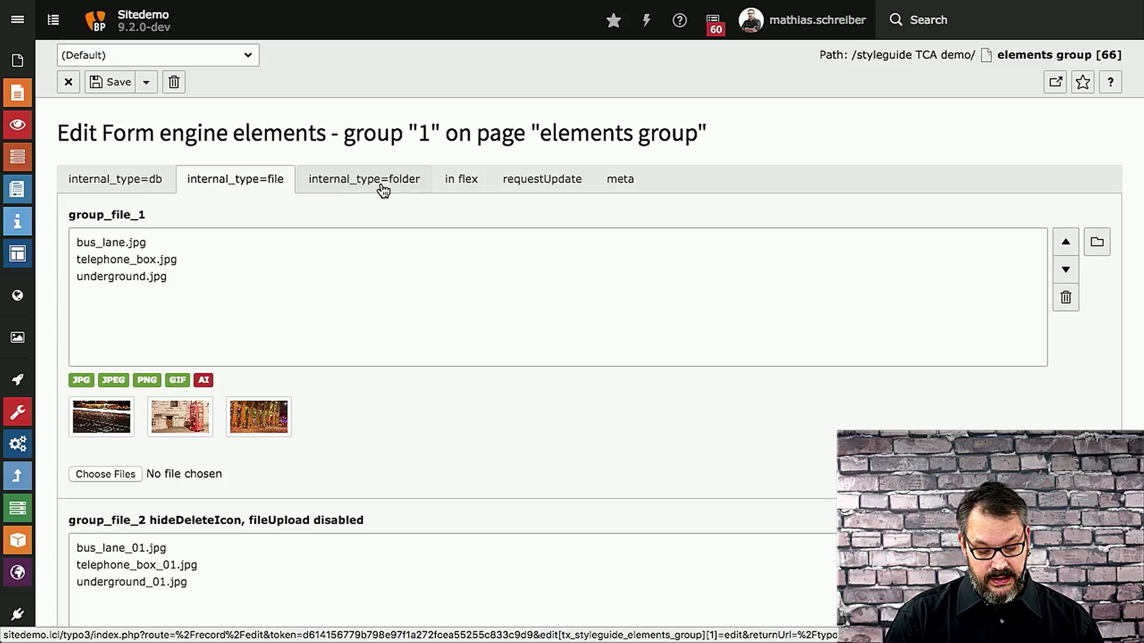
{"action": "left_click", "coordinate": [356, 171]}
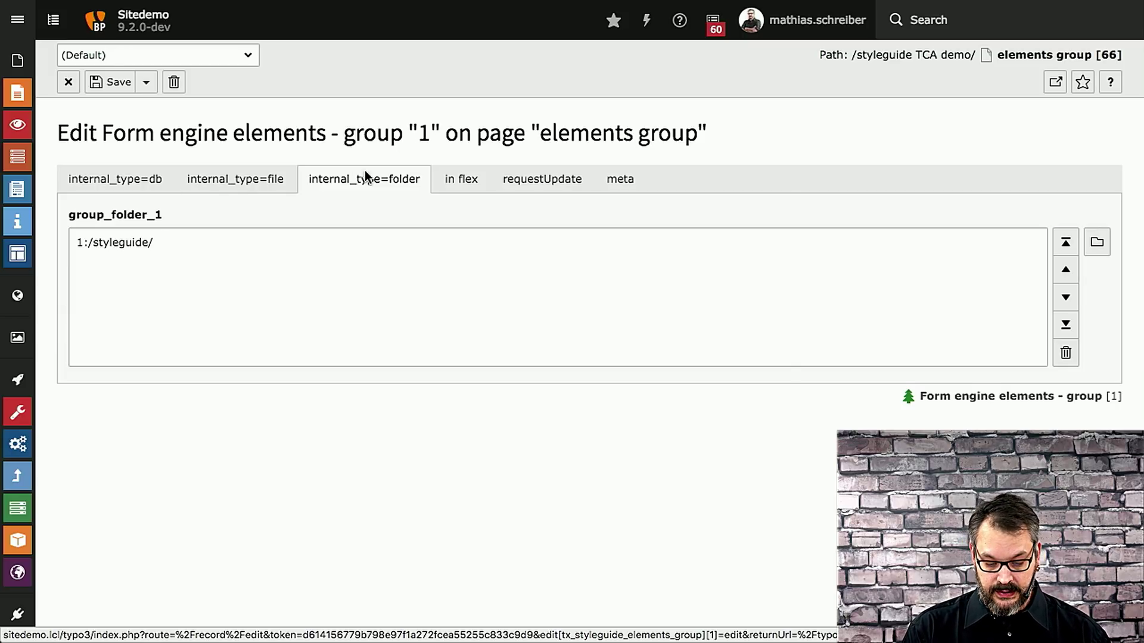
{"action": "left_click", "coordinate": [451, 185]}
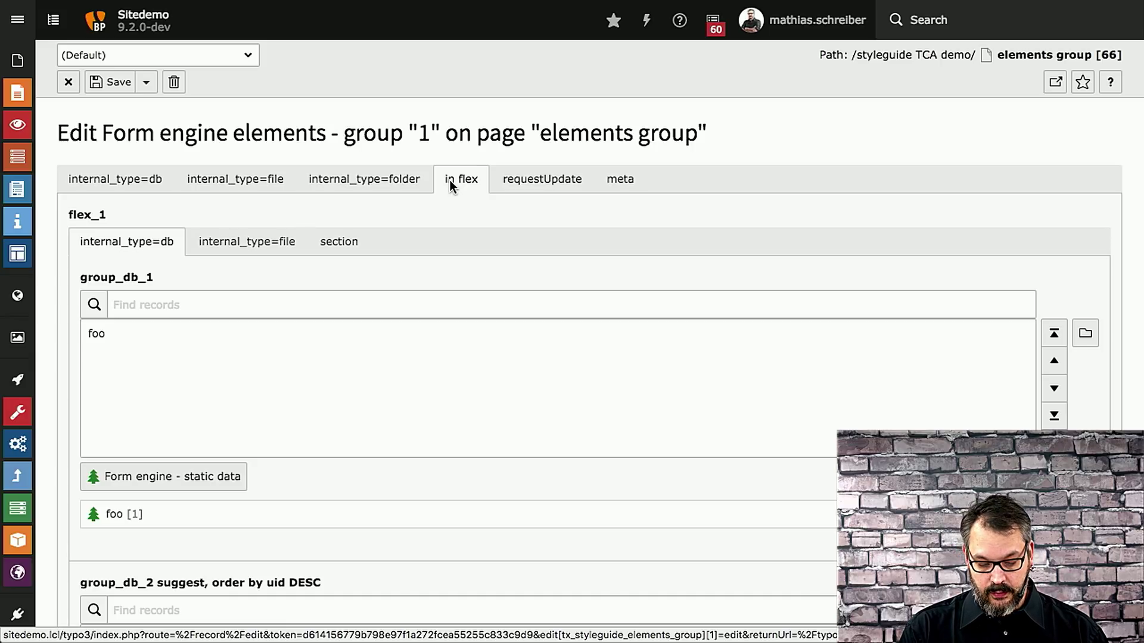
{"action": "left_click", "coordinate": [535, 180]}
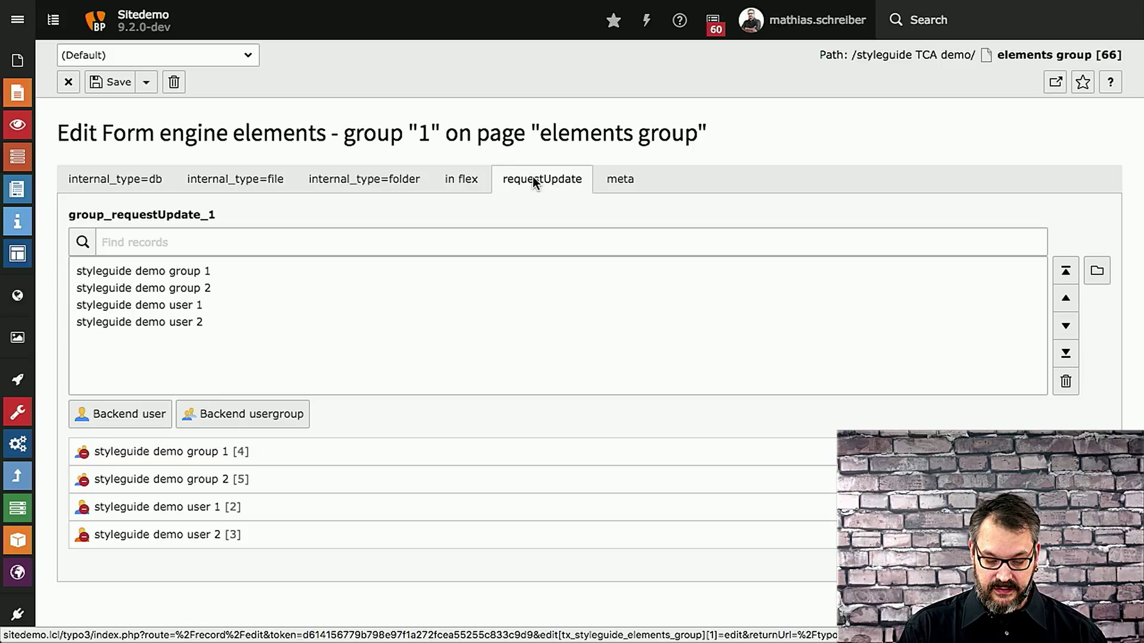
{"action": "left_click", "coordinate": [634, 182]}
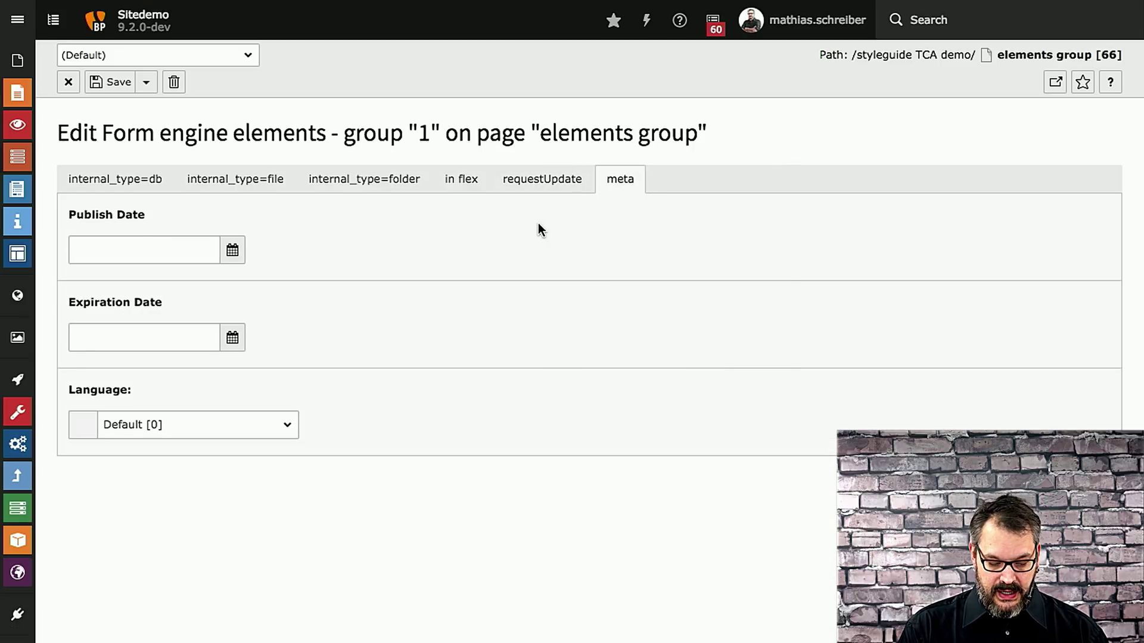
{"action": "left_click", "coordinate": [69, 85]}
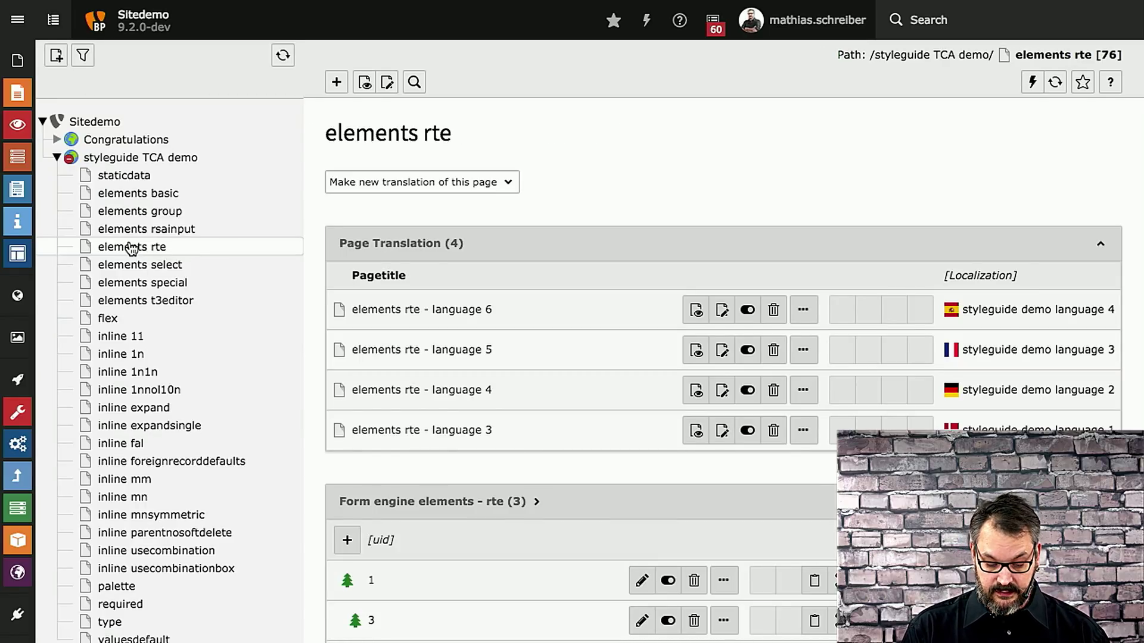
Open the first rte demo record and show its inline rich-text field with inline record 1 expanded
{"action": "left_click", "coordinate": [642, 580]}
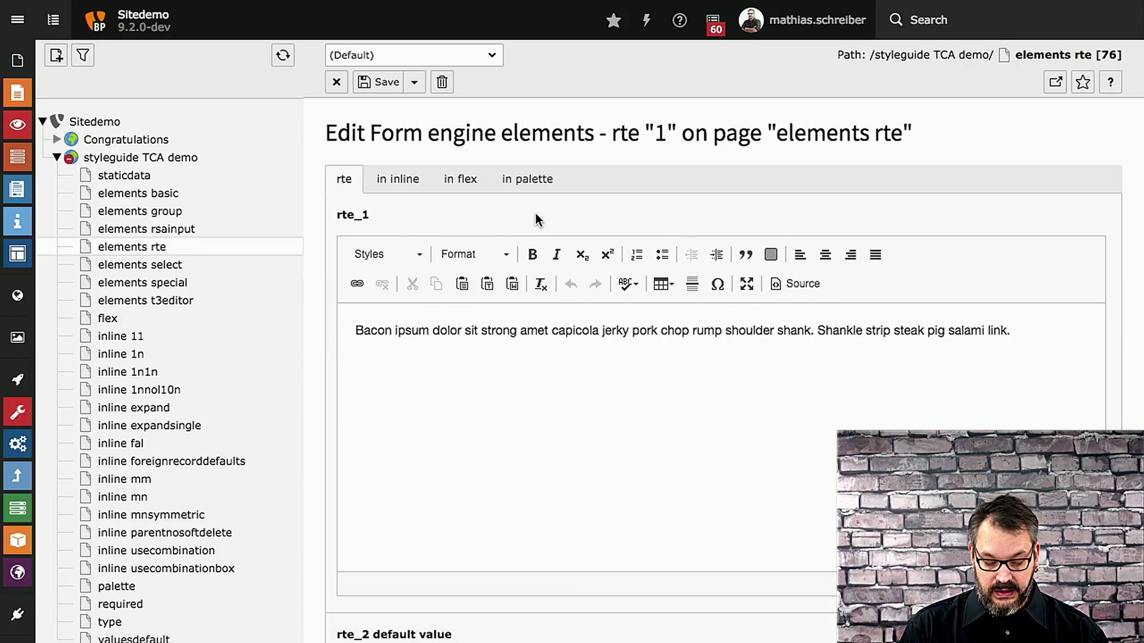
{"action": "scroll", "coordinate": [538, 220], "scroll_direction": "down", "scroll_amount": 10}
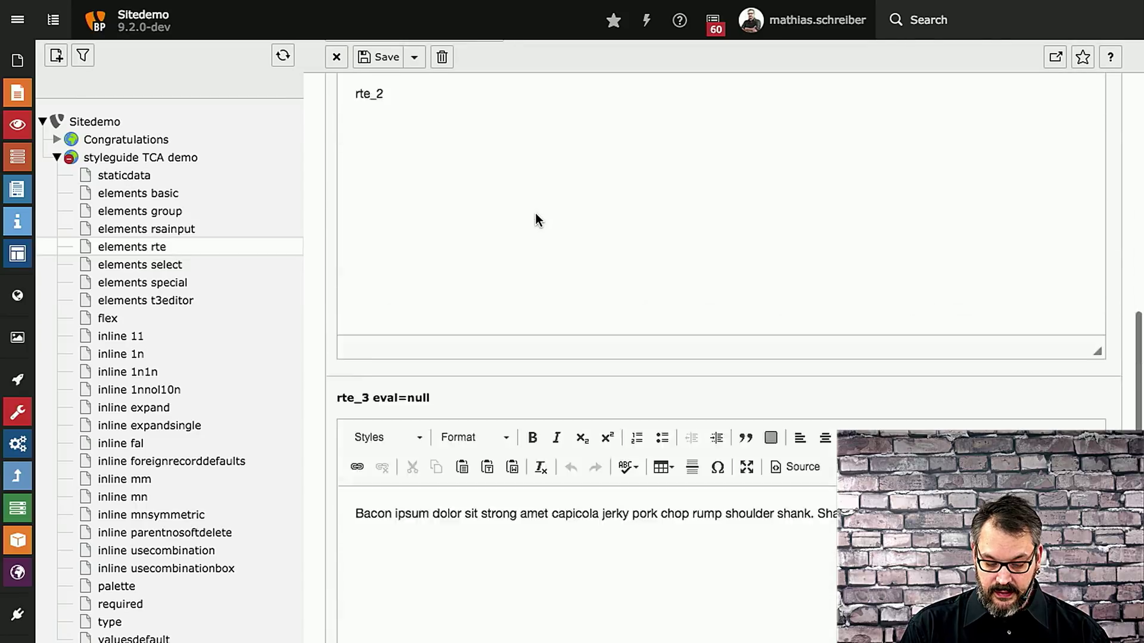
{"action": "scroll", "coordinate": [538, 220], "scroll_direction": "up", "scroll_amount": 7}
{"action": "scroll", "coordinate": [538, 221], "scroll_direction": "up", "scroll_amount": 5}
{"action": "left_click", "coordinate": [397, 182]}
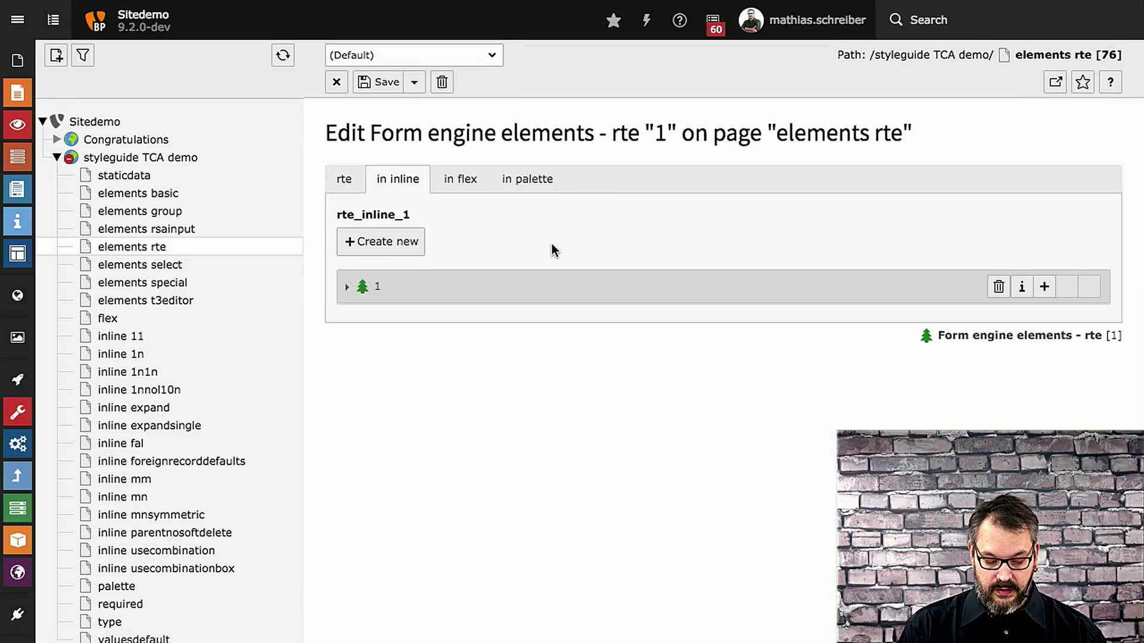
{"action": "left_click", "coordinate": [346, 287]}
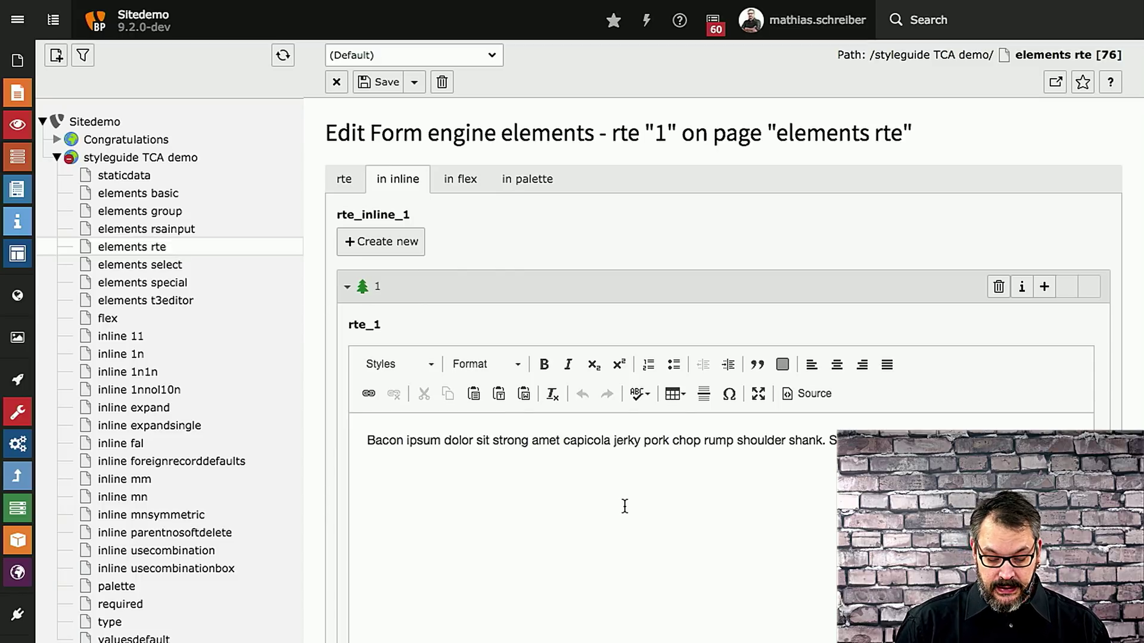
Show the rich-text field in flex (section and inline examples) and in palette, then open elements select
{"action": "left_click", "coordinate": [465, 178]}
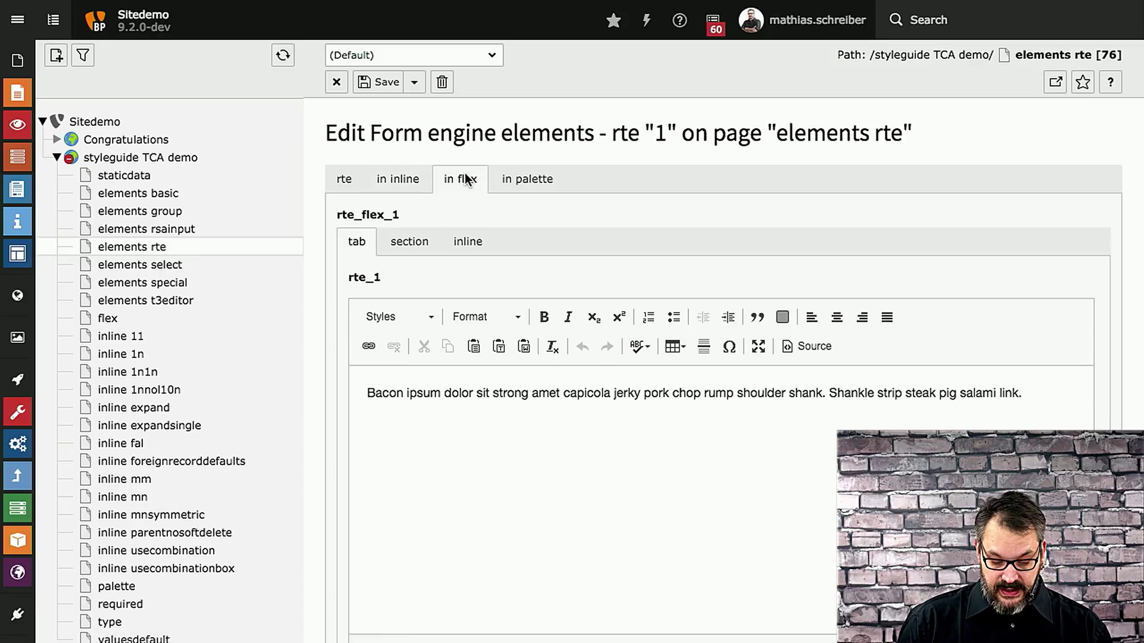
{"action": "left_click", "coordinate": [409, 241]}
{"action": "left_click", "coordinate": [454, 242]}
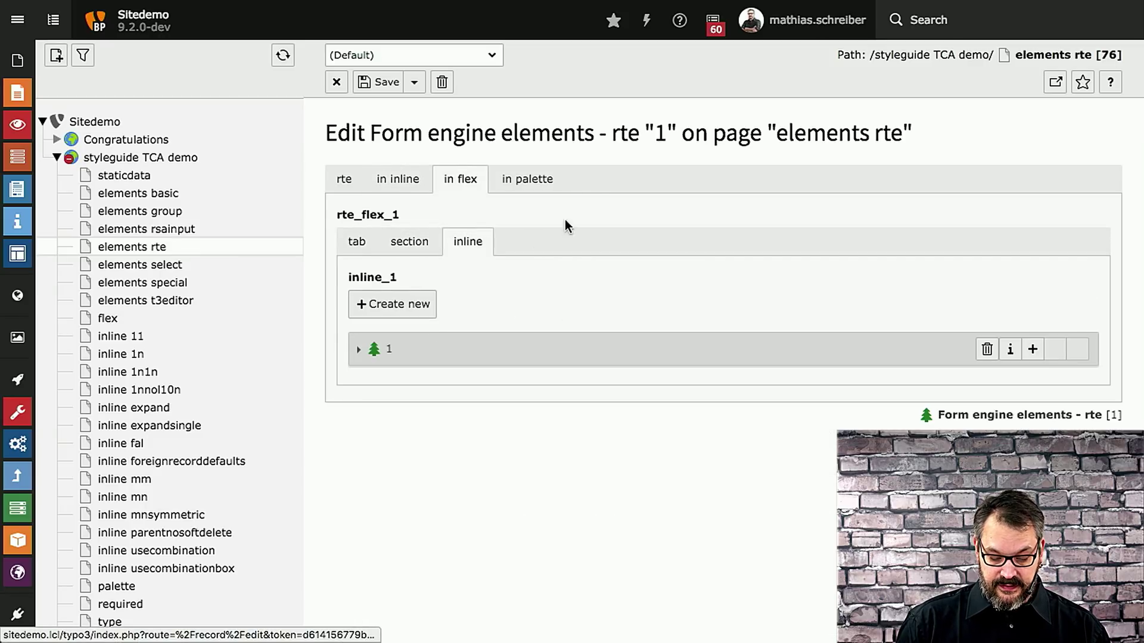
{"action": "left_click", "coordinate": [524, 180]}
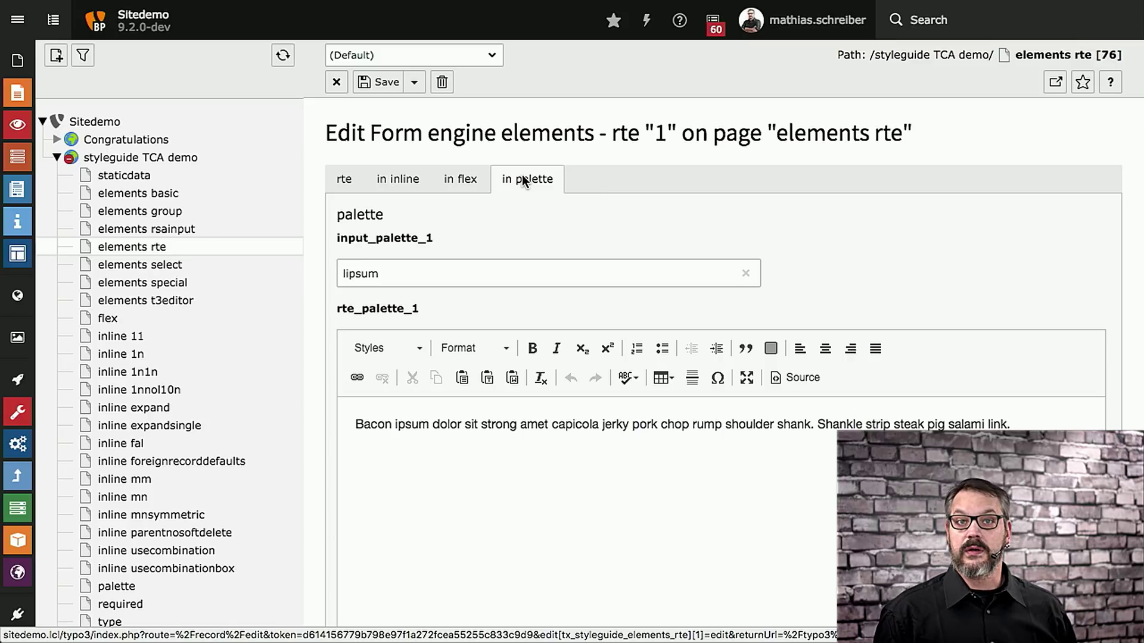
{"action": "left_click", "coordinate": [139, 264]}
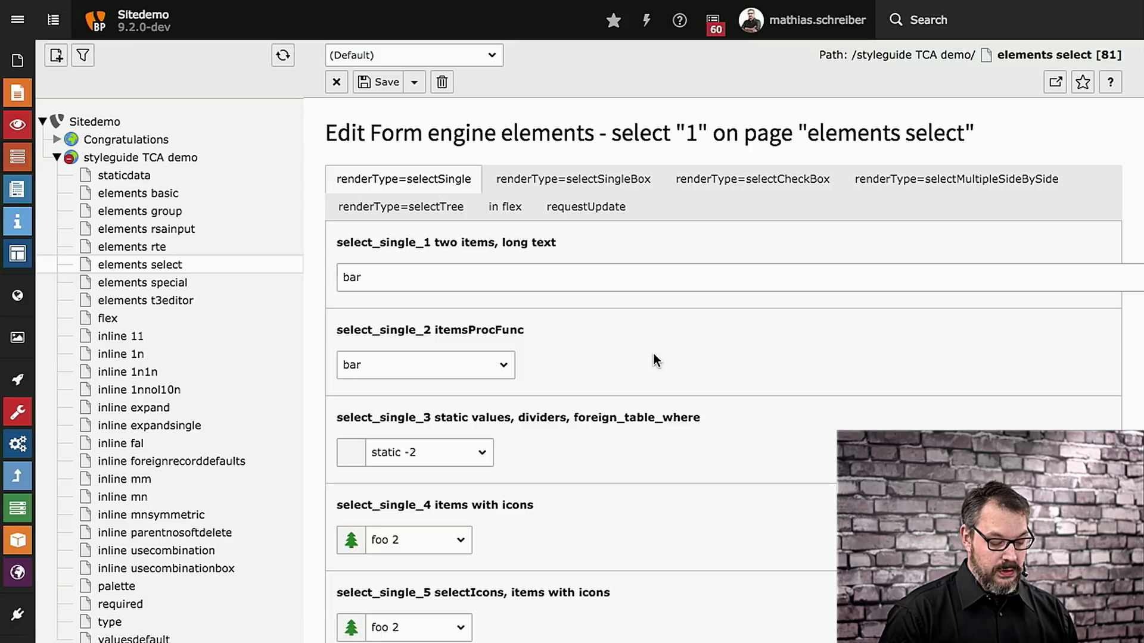
Open and dismiss the select_single_8 dropdown, then pick foo 1 and foo 2 in the size=6 list
{"action": "scroll", "coordinate": [653, 356], "scroll_direction": "down", "scroll_amount": 10}
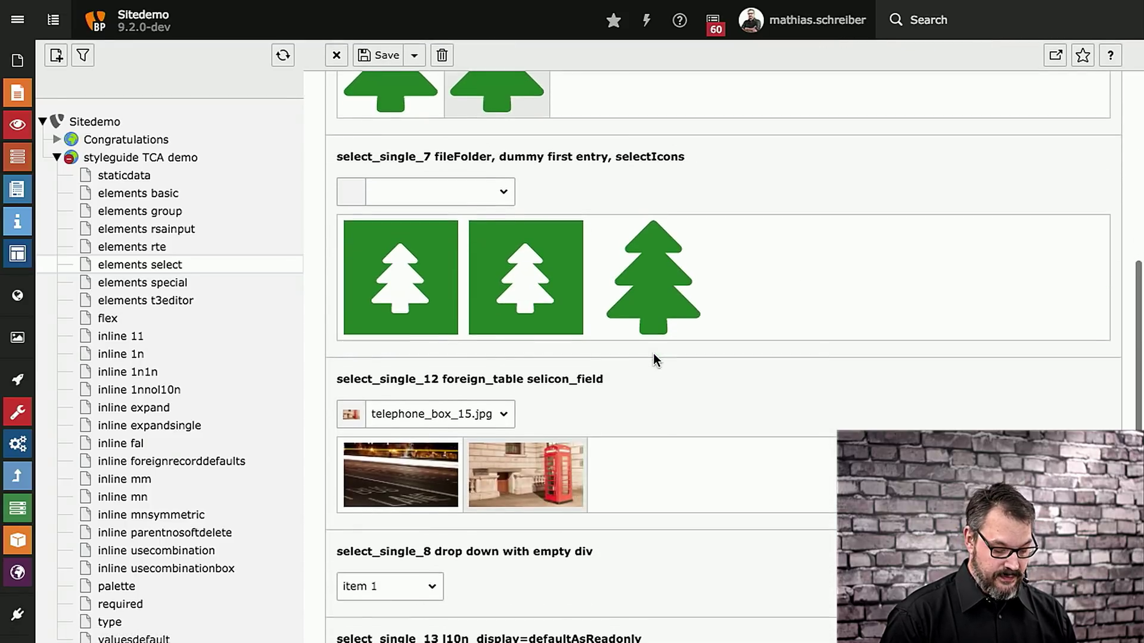
{"action": "scroll", "coordinate": [654, 358], "scroll_direction": "down", "scroll_amount": 3}
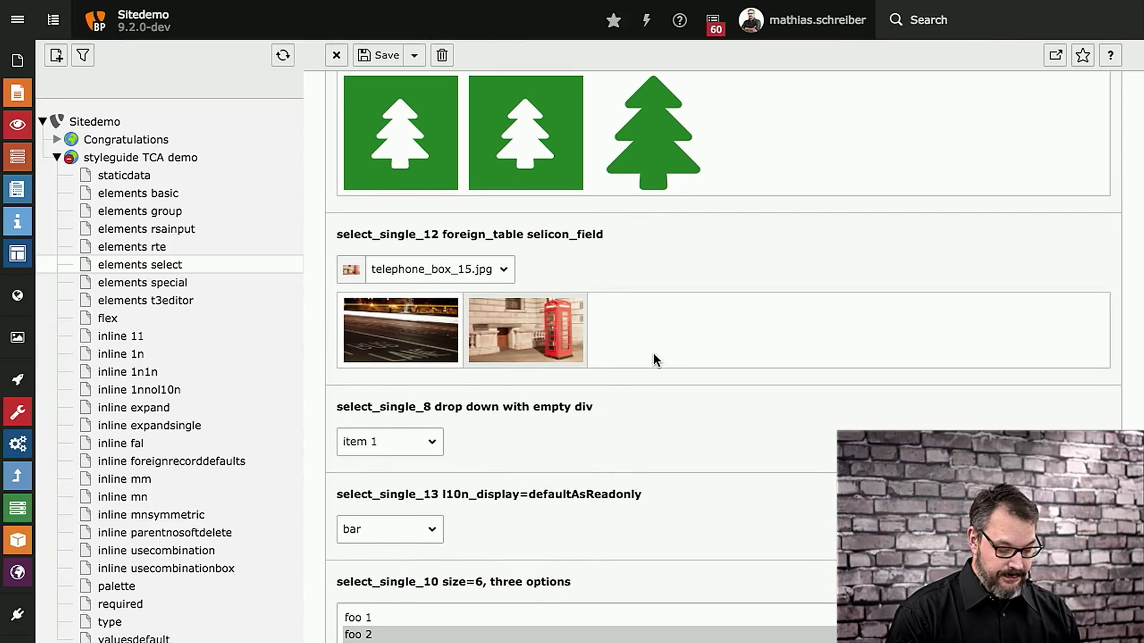
{"action": "scroll", "coordinate": [654, 361], "scroll_direction": "down", "scroll_amount": 3}
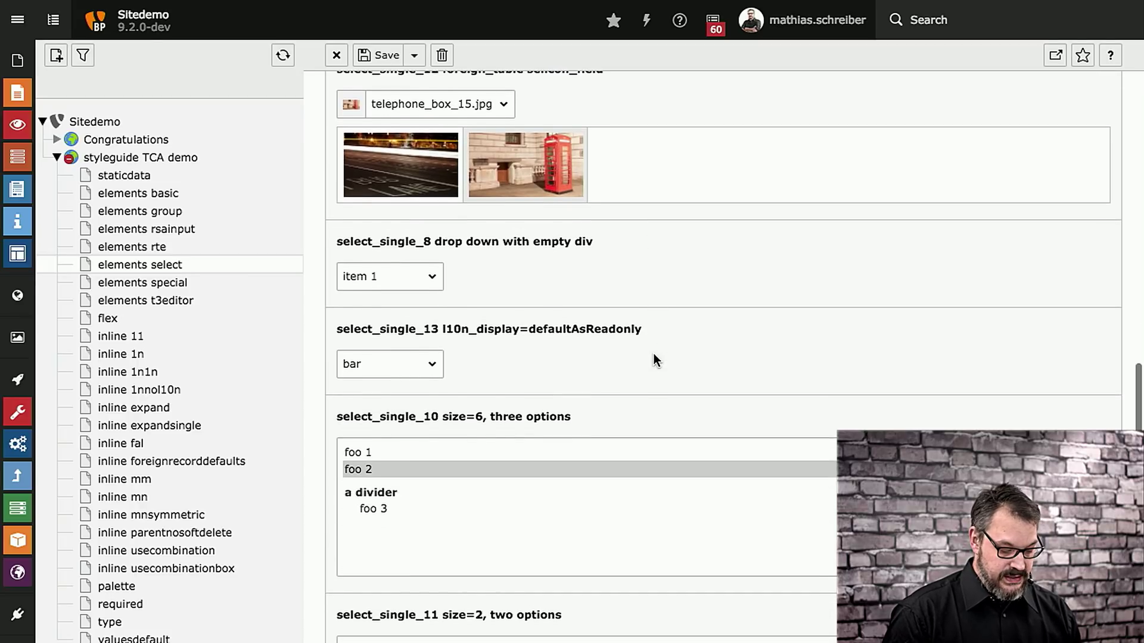
{"action": "left_click", "coordinate": [430, 276]}
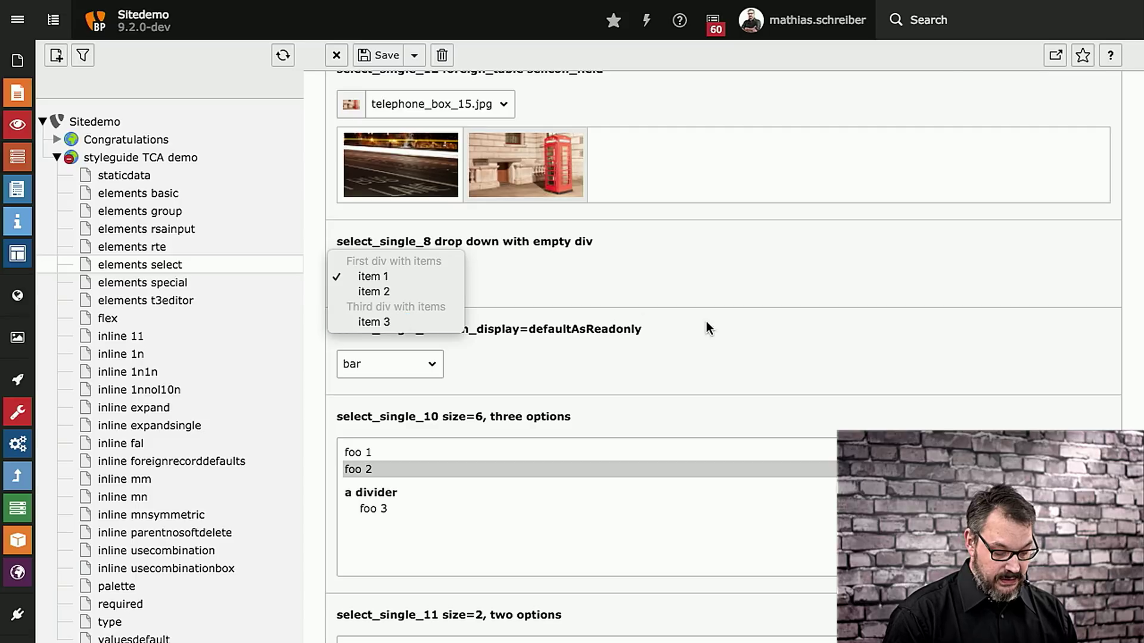
{"action": "left_click", "coordinate": [725, 345]}
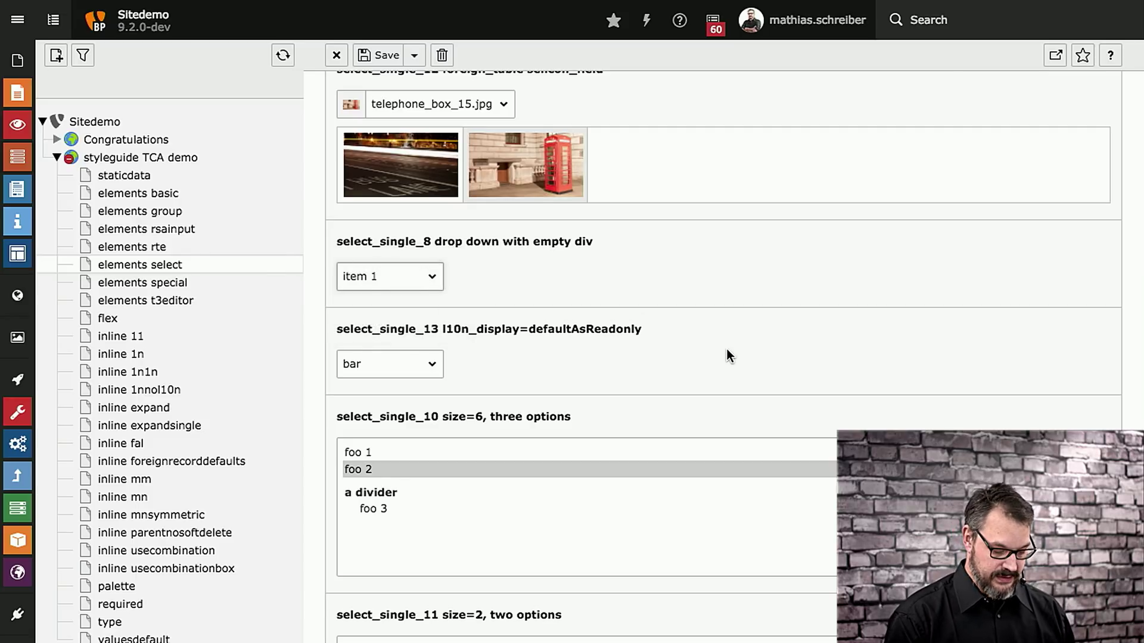
{"action": "scroll", "coordinate": [726, 350], "scroll_direction": "down", "scroll_amount": 3}
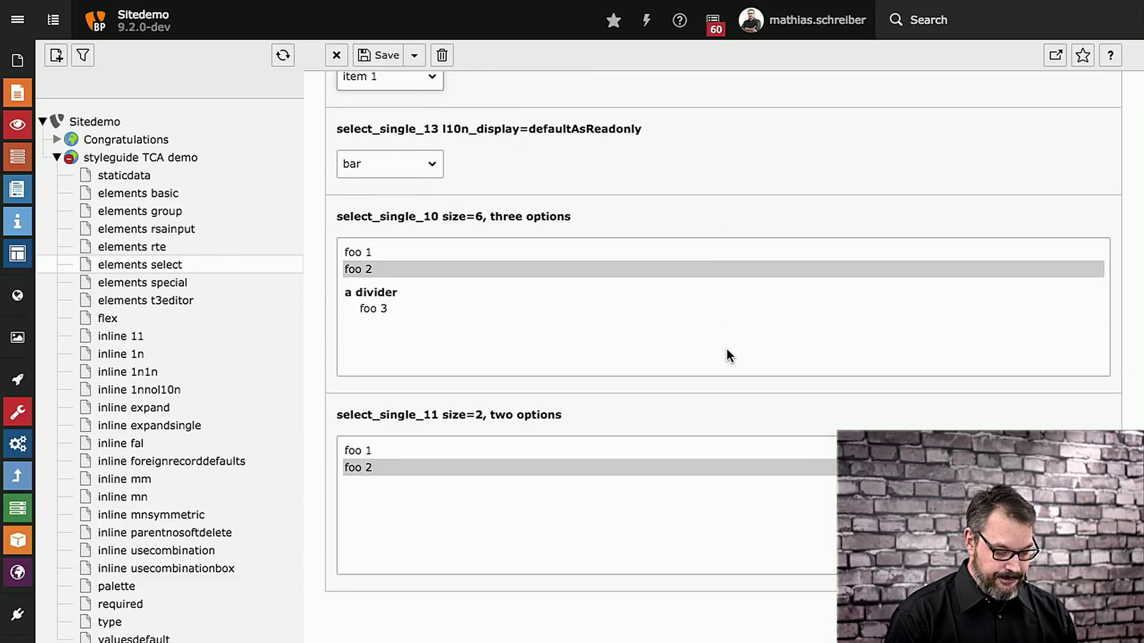
{"action": "left_click", "coordinate": [357, 252]}
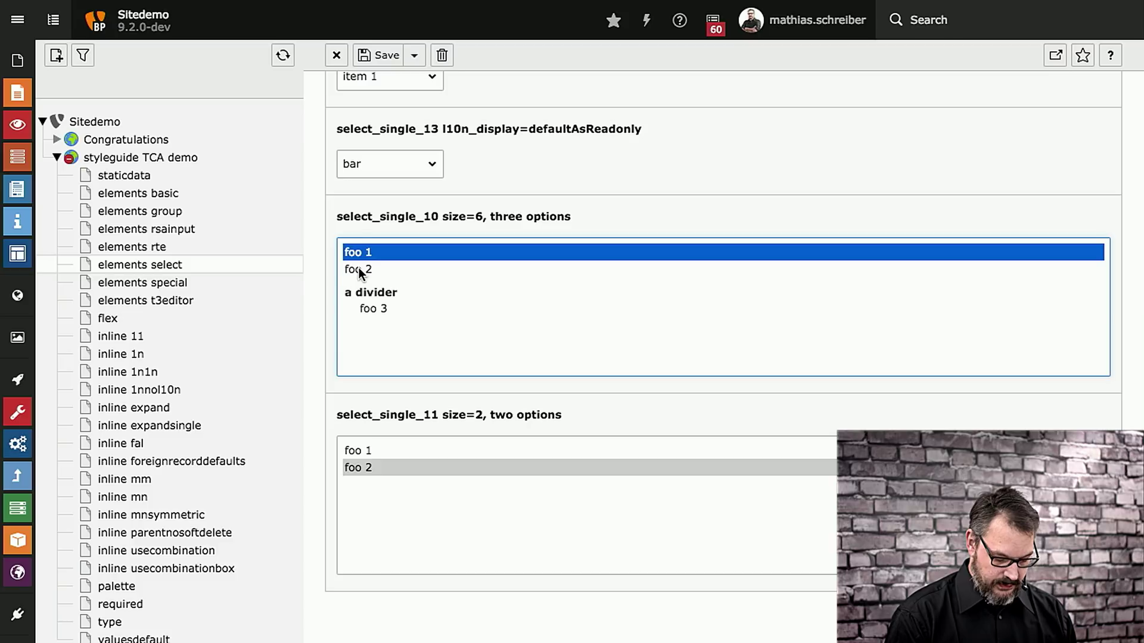
{"action": "left_click", "coordinate": [359, 271]}
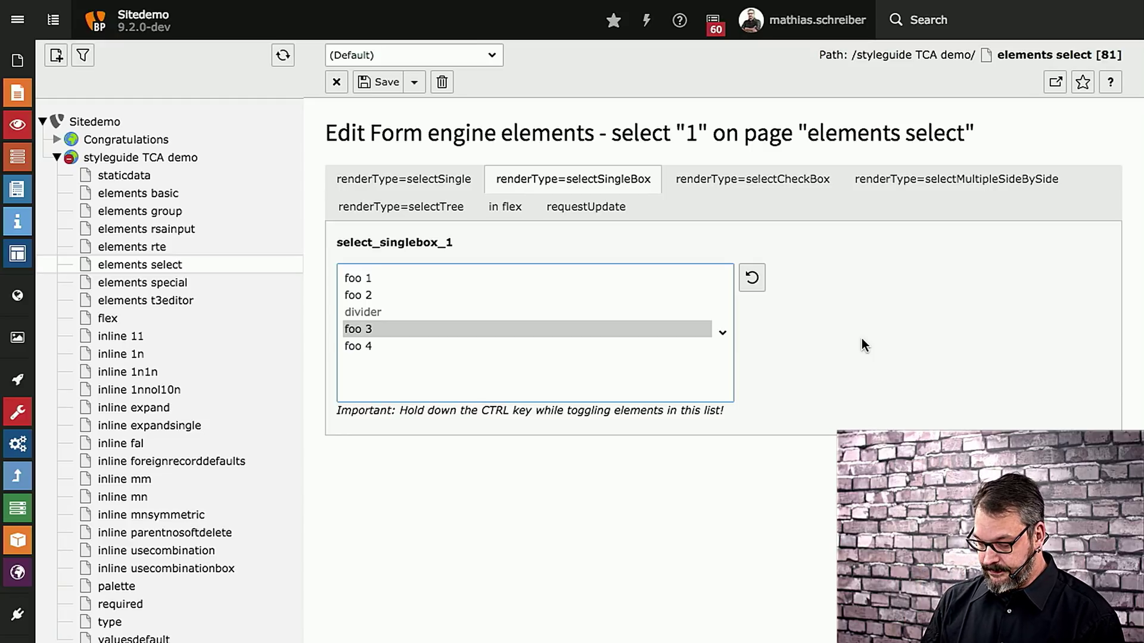
On the selectCheckBox tab, toggle foo 1, foo 2 and Toggle all so select_checkbox_1 ends empty
{"action": "left_click", "coordinate": [760, 179]}
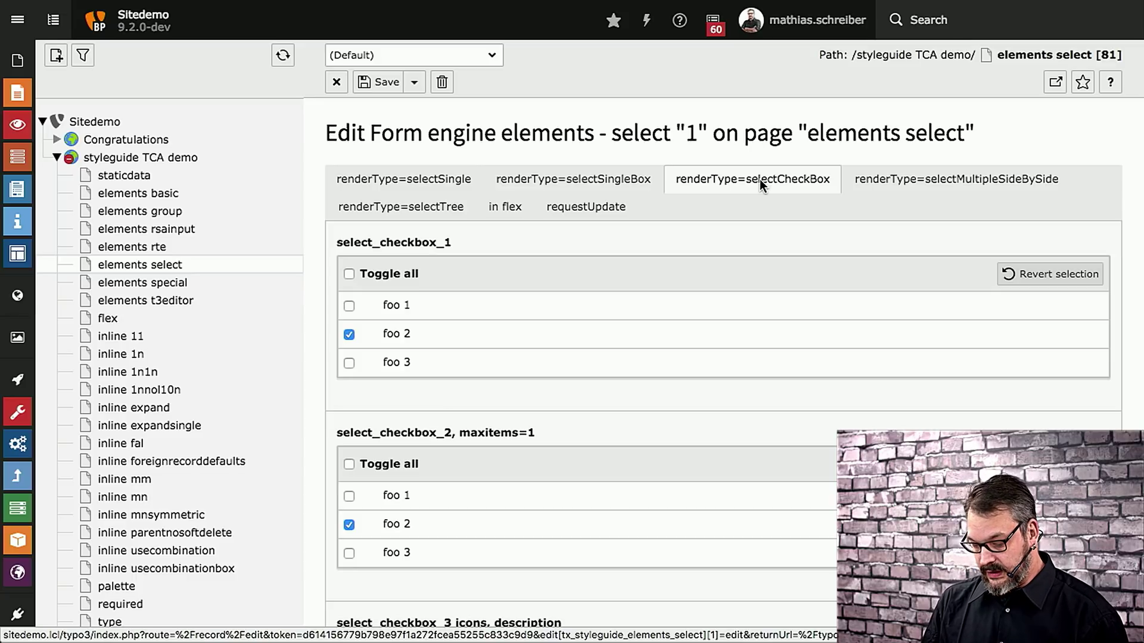
{"action": "left_click", "coordinate": [349, 306]}
{"action": "left_click", "coordinate": [349, 334]}
{"action": "left_click", "coordinate": [377, 275]}
{"action": "double_click", "coordinate": [376, 274]}
Tick foo 1 and untick foo 2 in select_checkbox_2
{"action": "left_click", "coordinate": [349, 496]}
{"action": "left_click", "coordinate": [349, 525]}
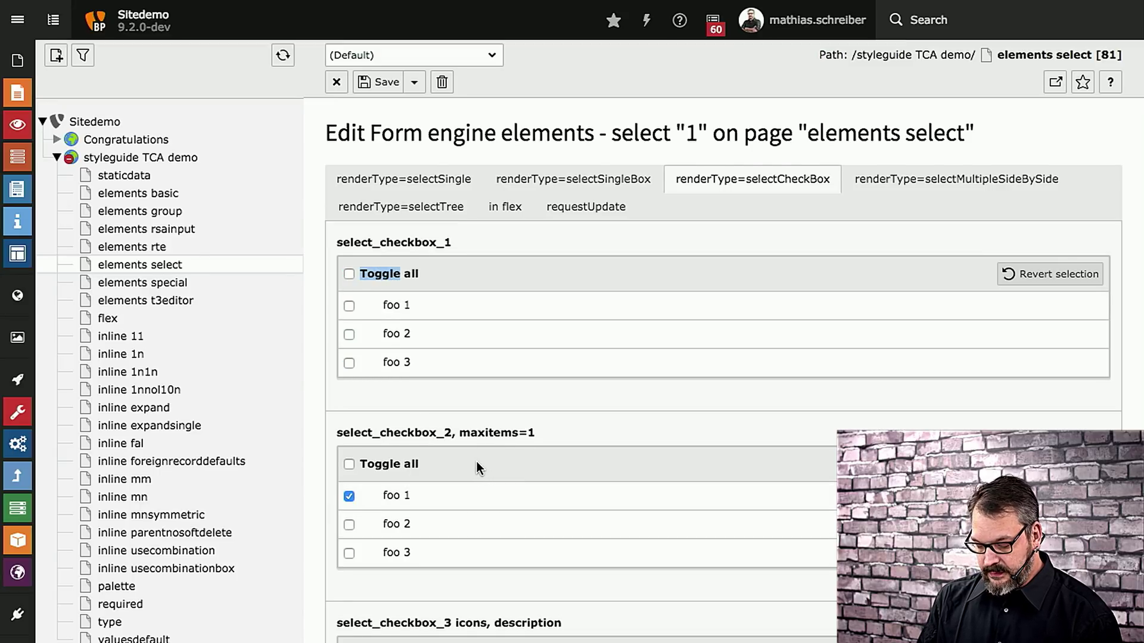
{"action": "scroll", "coordinate": [477, 461], "scroll_direction": "down", "scroll_amount": 3}
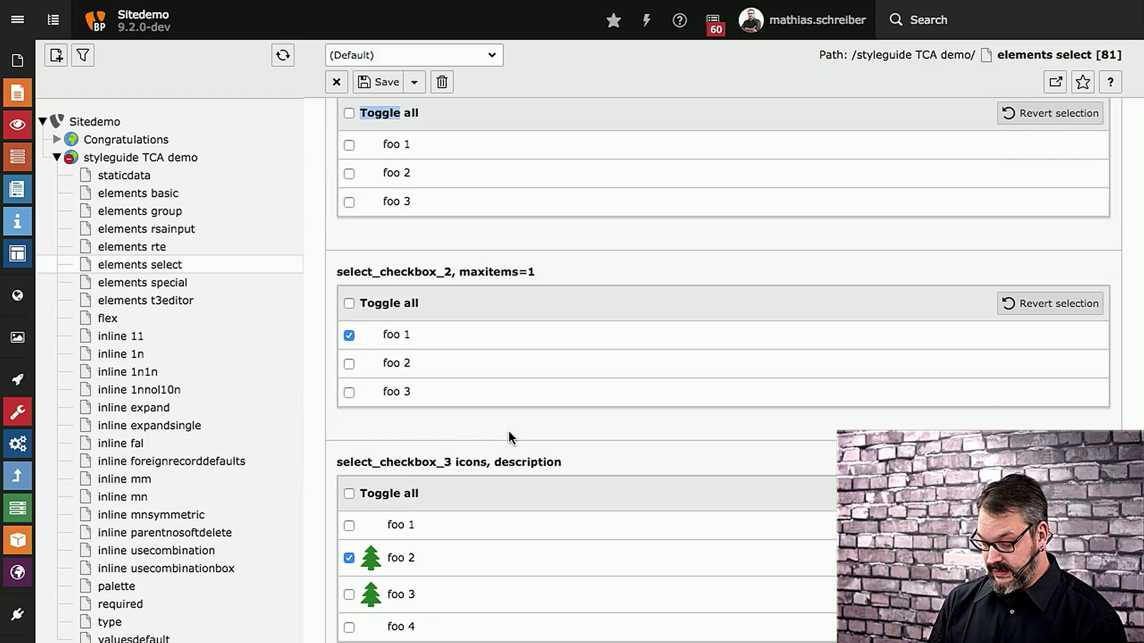
{"action": "scroll", "coordinate": [509, 431], "scroll_direction": "down", "scroll_amount": 1}
{"action": "scroll", "coordinate": [508, 431], "scroll_direction": "up", "scroll_amount": 3}
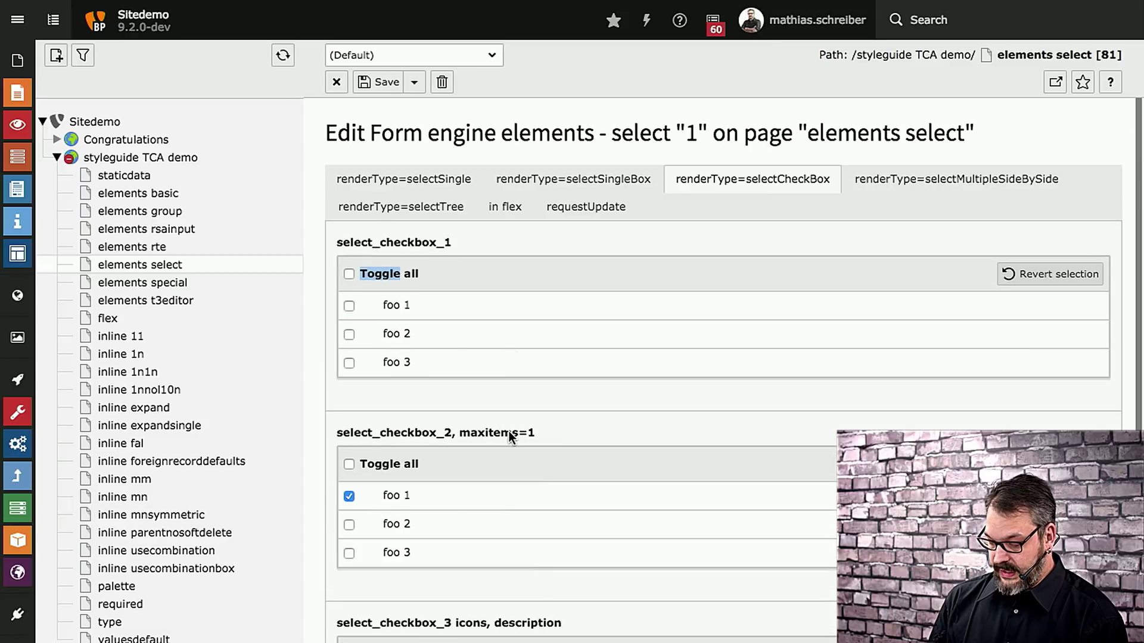
On the selectMultipleSideBySide tab, set select_multiplesidebyside_2 to foo 4, foo 5 and foo 6
{"action": "left_click", "coordinate": [952, 178]}
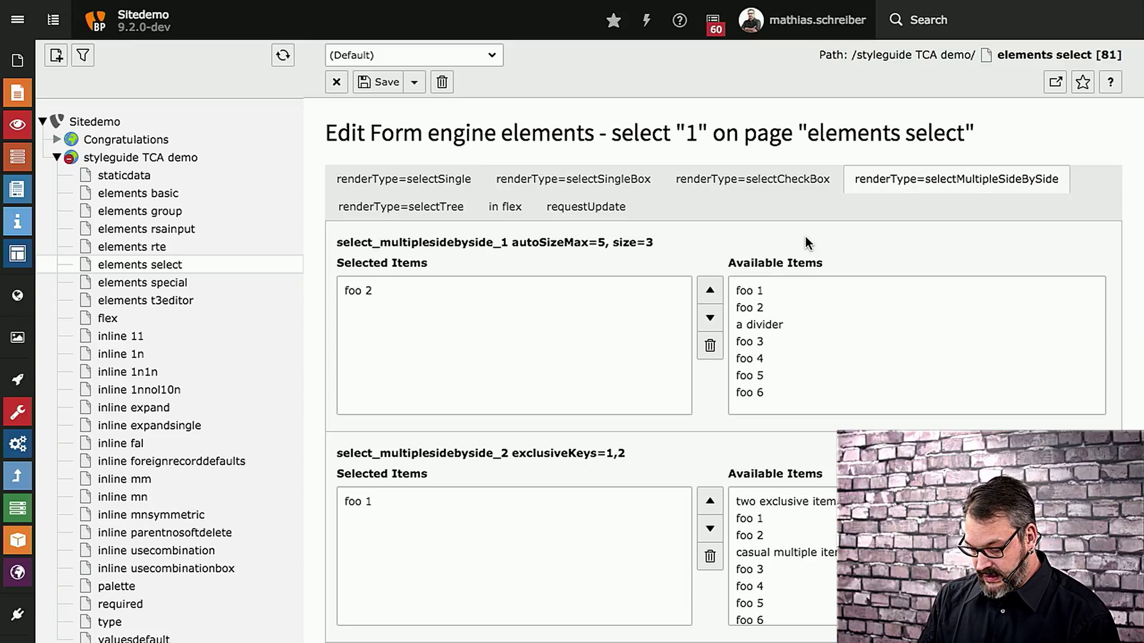
{"action": "scroll", "coordinate": [699, 248], "scroll_direction": "down", "scroll_amount": 3}
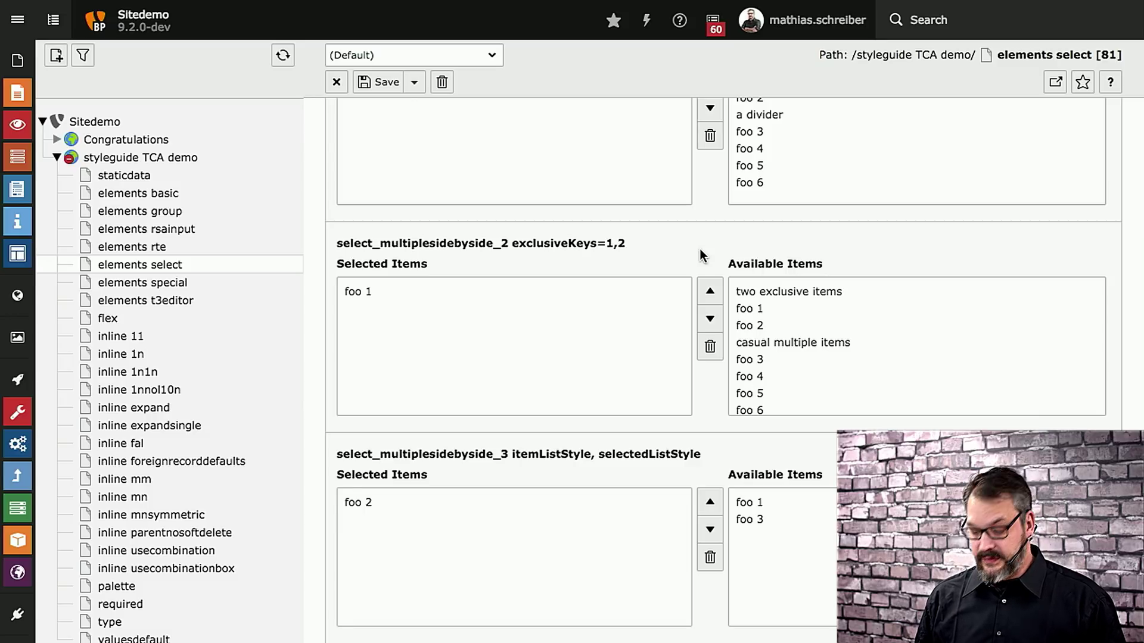
{"action": "left_click", "coordinate": [759, 324]}
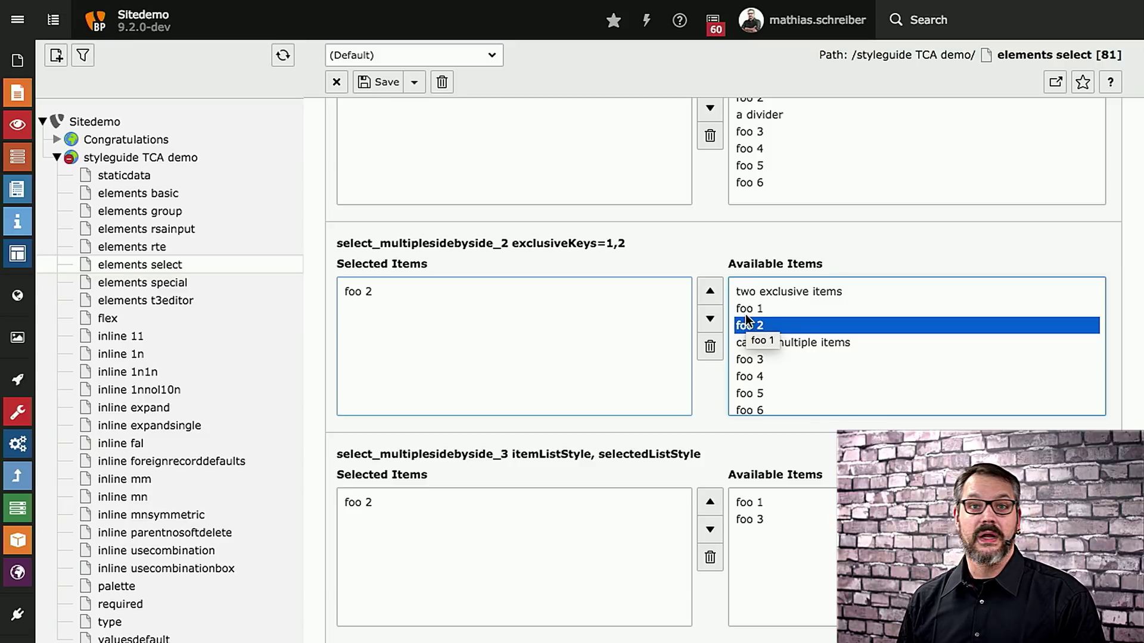
{"action": "left_click", "coordinate": [752, 374]}
{"action": "left_click", "coordinate": [750, 395]}
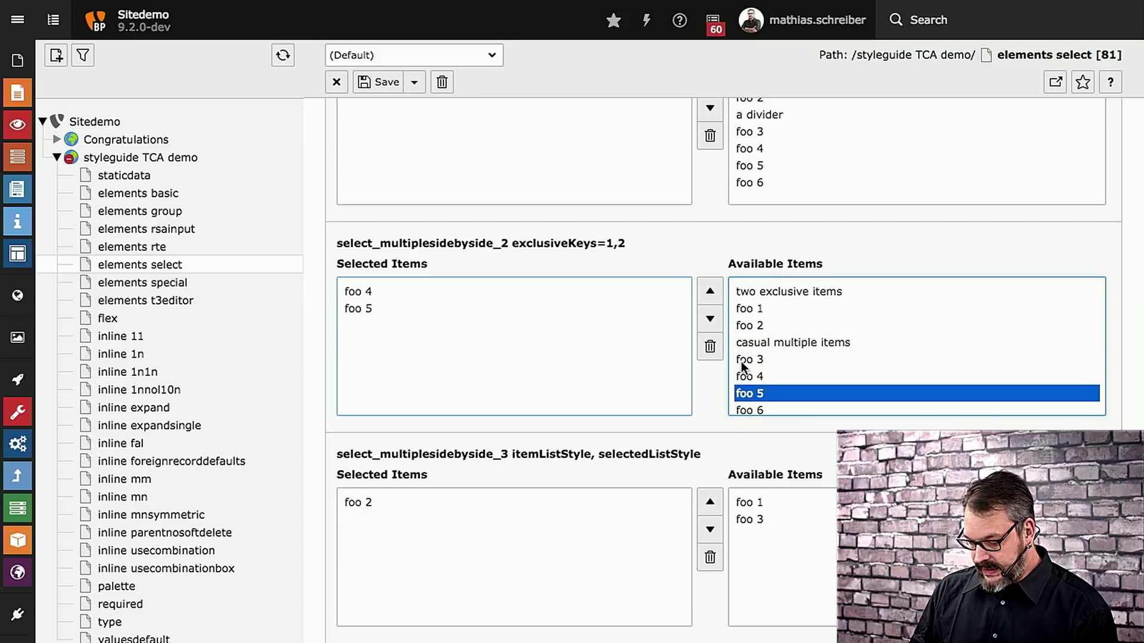
{"action": "left_click", "coordinate": [753, 408]}
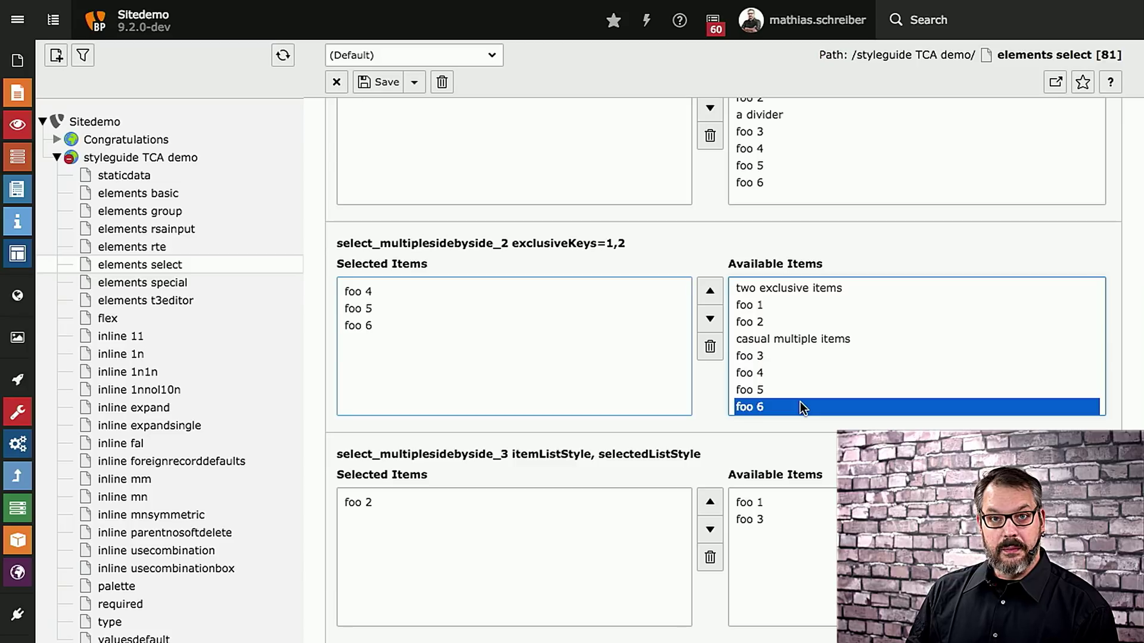
Try the _4 filter field, then filter select_multiplesidebyside_5's available items to foo and finally bar
{"action": "scroll", "coordinate": [800, 403], "scroll_direction": "down", "scroll_amount": 4}
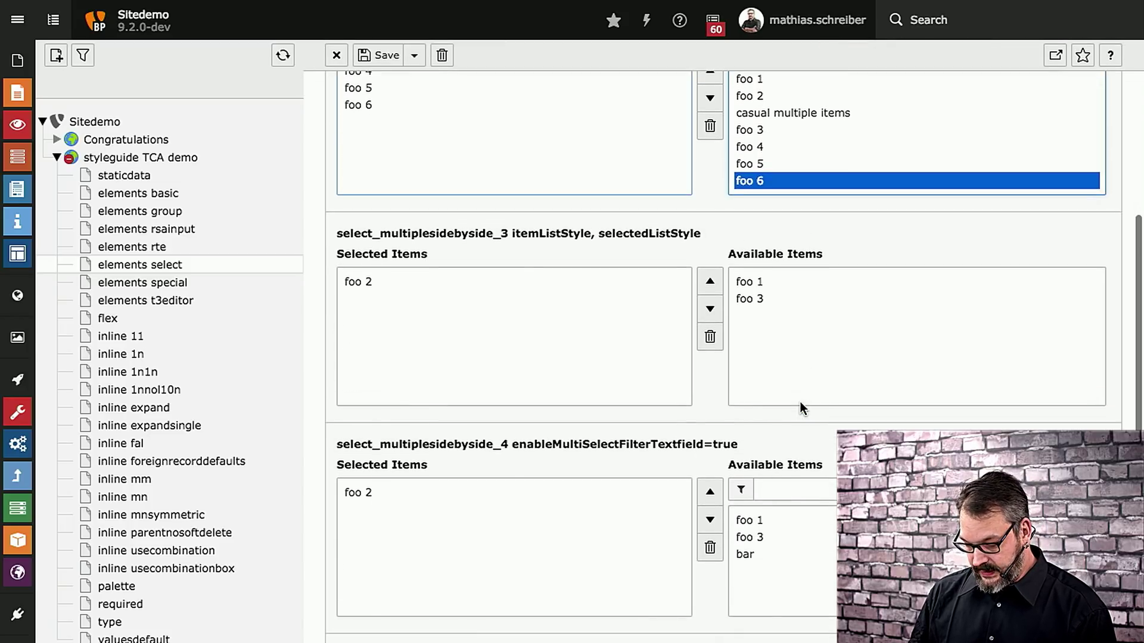
{"action": "scroll", "coordinate": [800, 402], "scroll_direction": "down", "scroll_amount": 3}
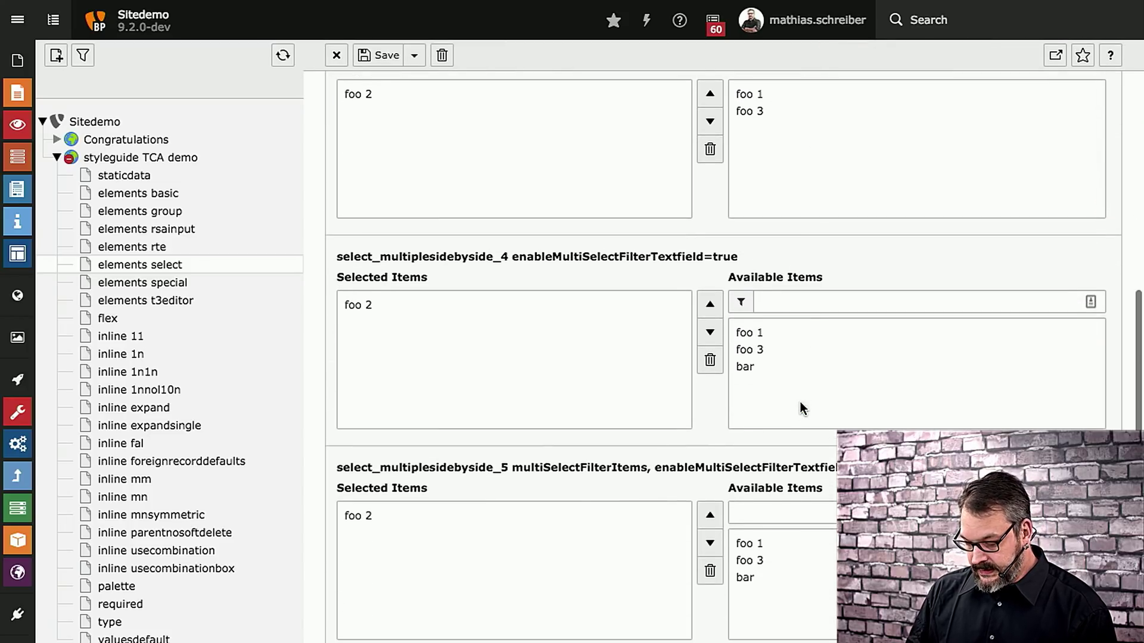
{"action": "left_click", "coordinate": [825, 297]}
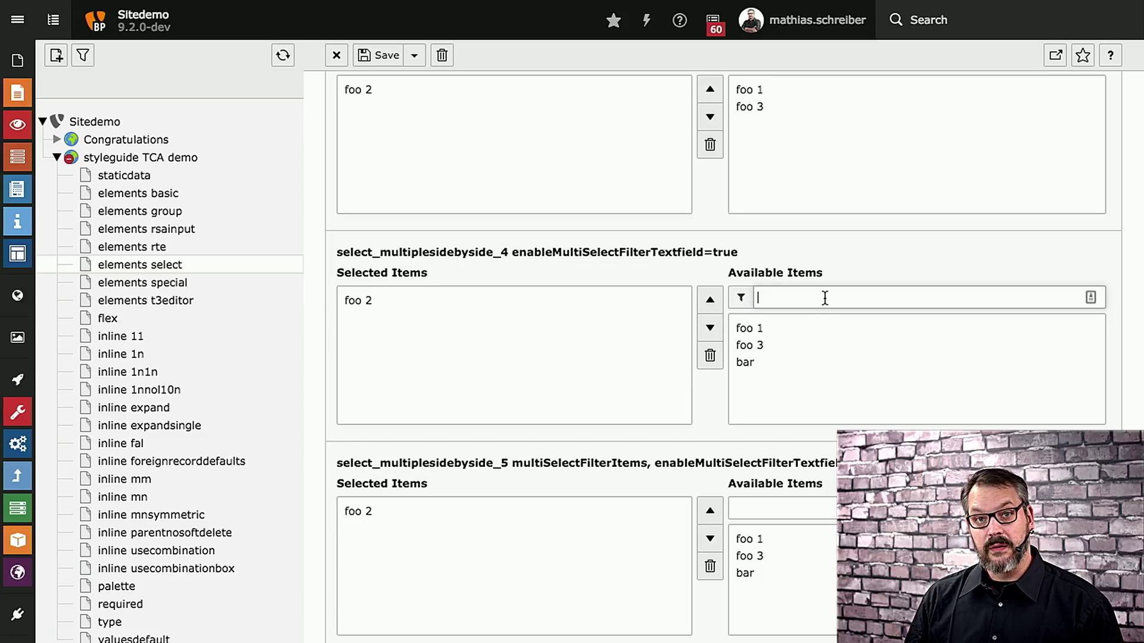
{"action": "scroll", "coordinate": [825, 298], "scroll_direction": "down", "scroll_amount": 4}
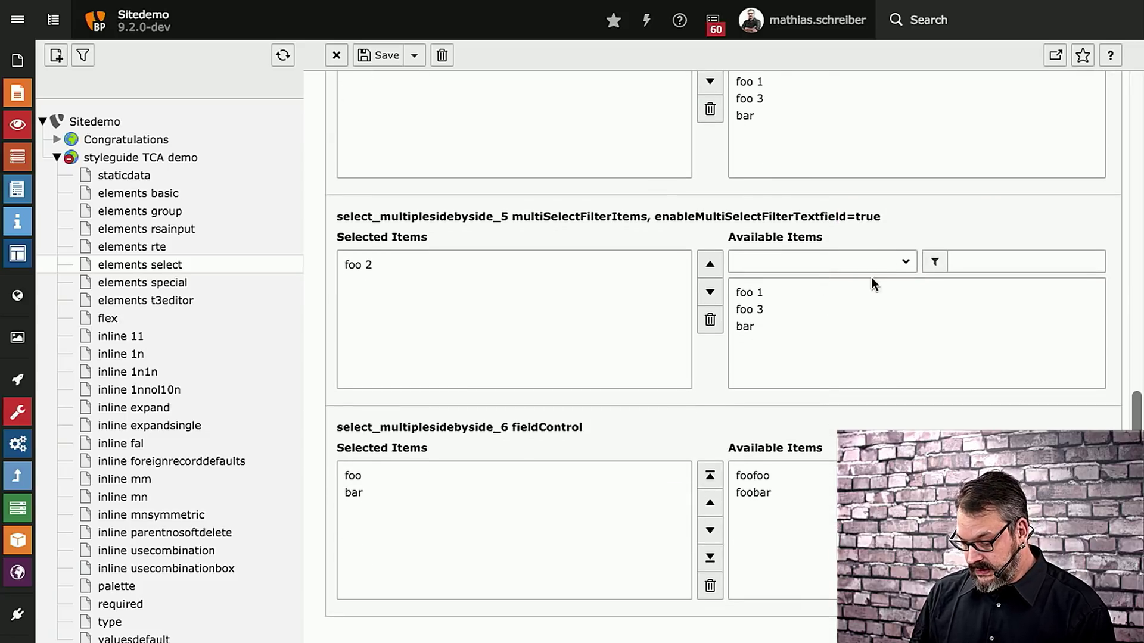
{"action": "left_click", "coordinate": [907, 264]}
{"action": "left_click", "coordinate": [841, 279]}
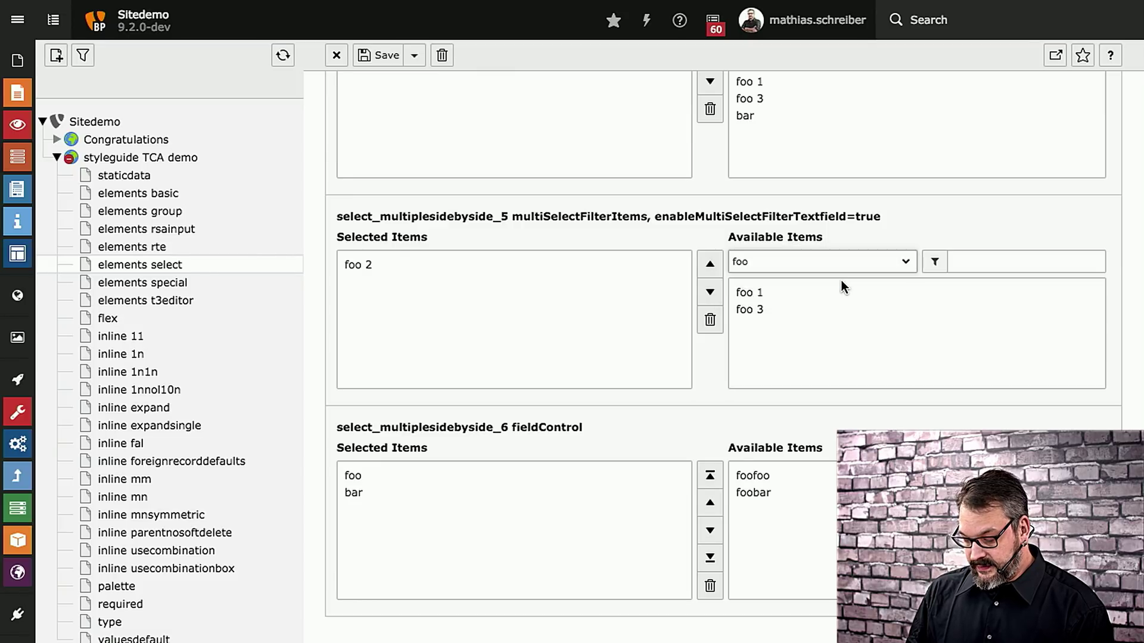
{"action": "left_click", "coordinate": [785, 262]}
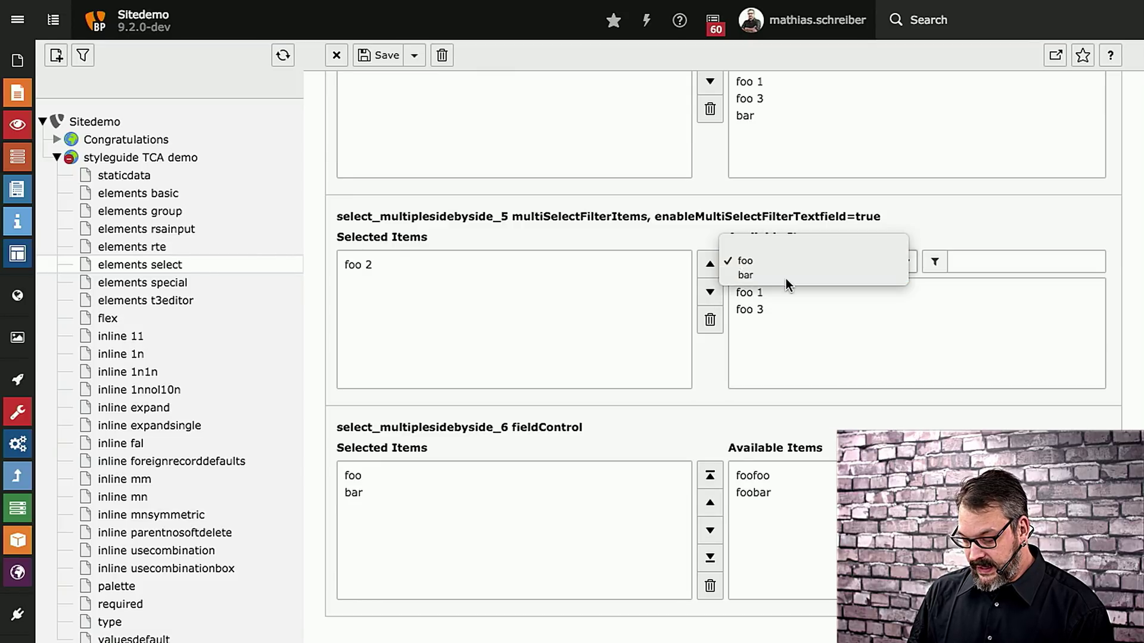
{"action": "left_click", "coordinate": [785, 278]}
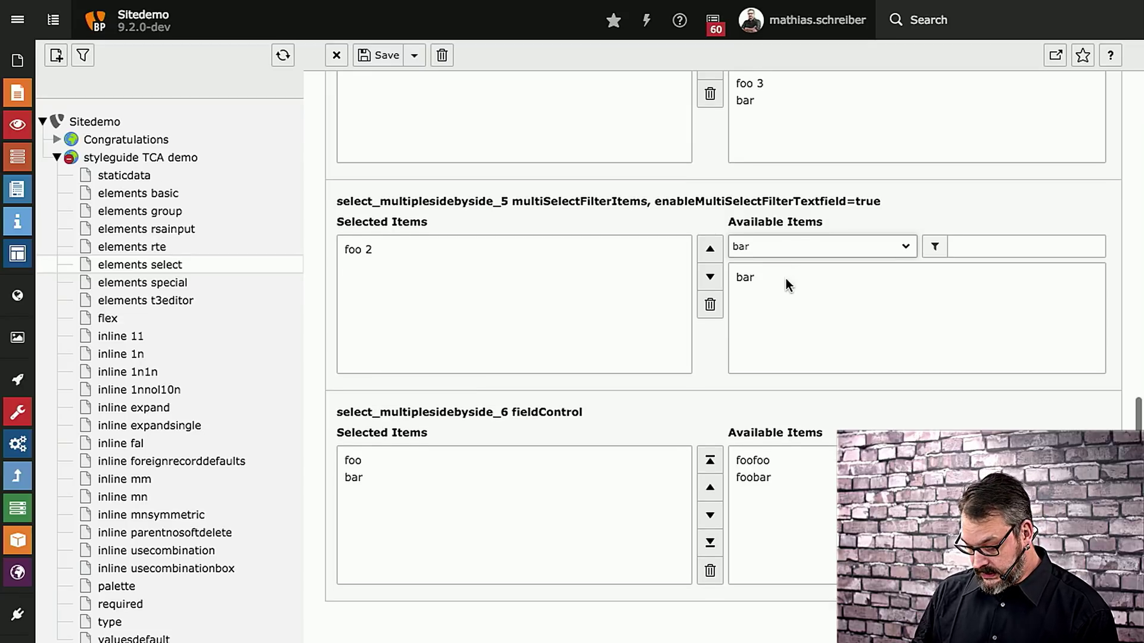
{"action": "scroll", "coordinate": [785, 278], "scroll_direction": "up", "scroll_amount": 14}
Show the selectTree example, the flex selectCheckBox and selectTree examples, and the requestUpdate select
{"action": "left_click", "coordinate": [413, 207]}
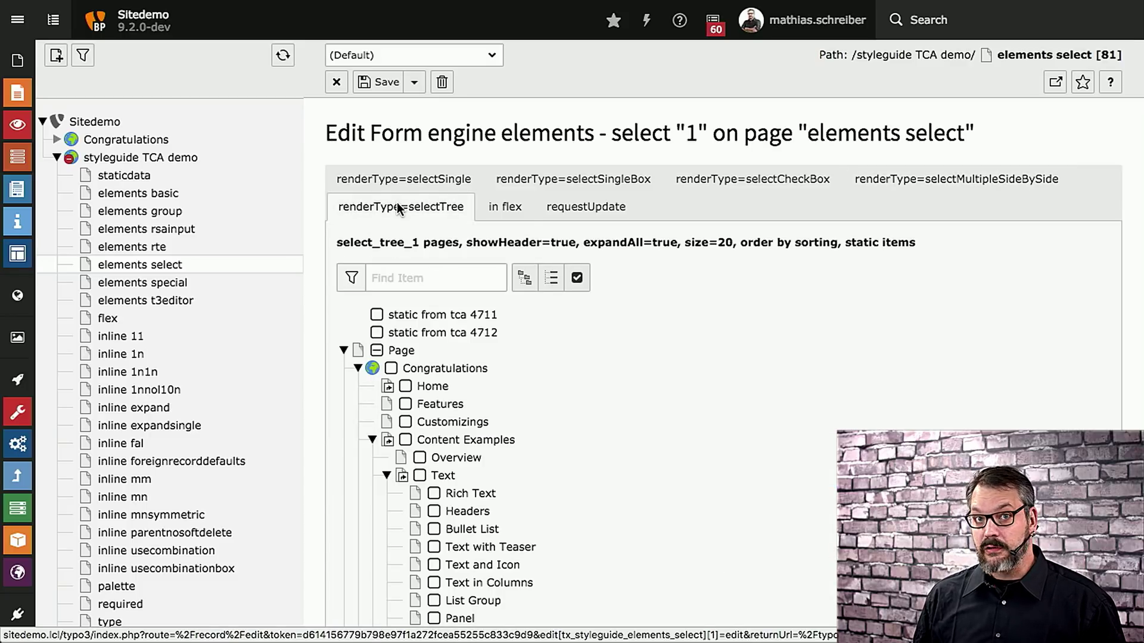
{"action": "left_click", "coordinate": [501, 209]}
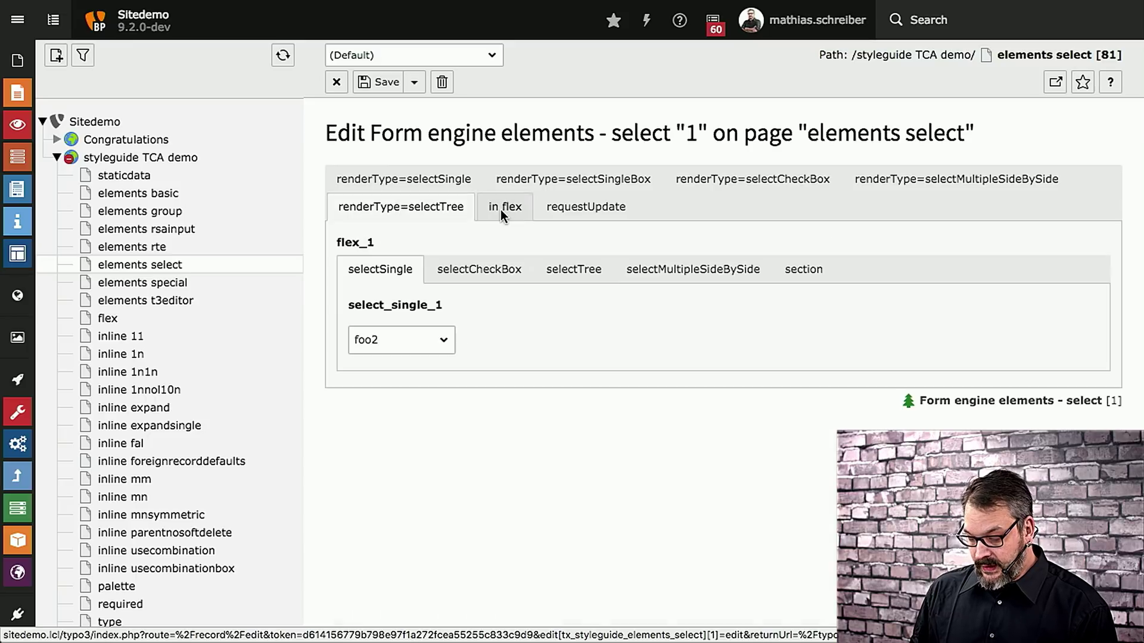
{"action": "left_click", "coordinate": [467, 269]}
{"action": "left_click", "coordinate": [572, 271]}
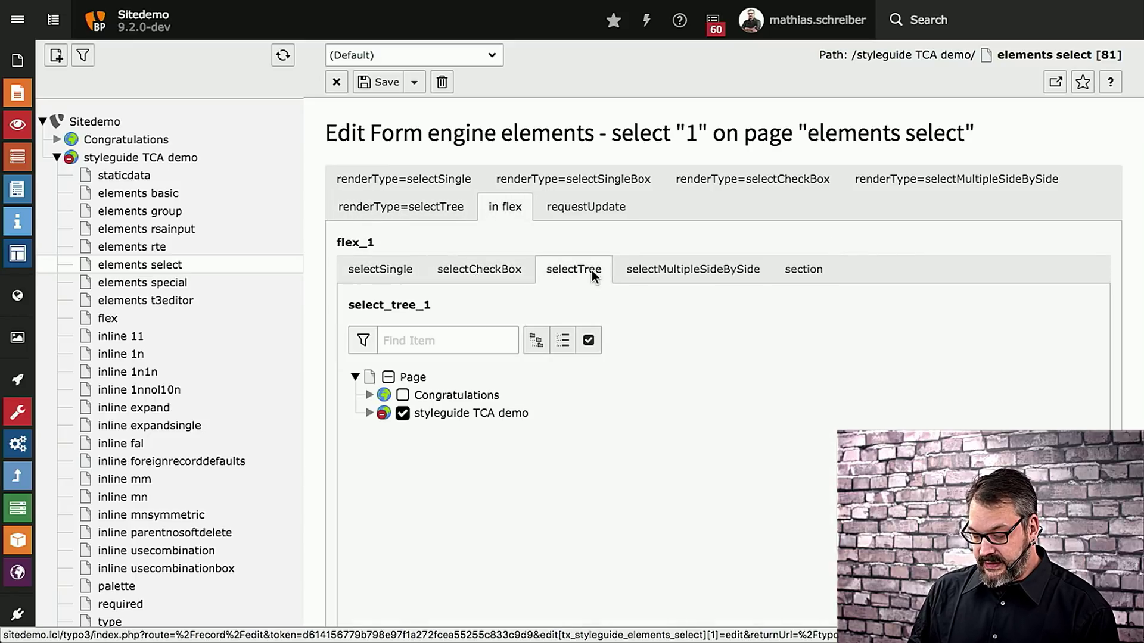
{"action": "left_click", "coordinate": [599, 212]}
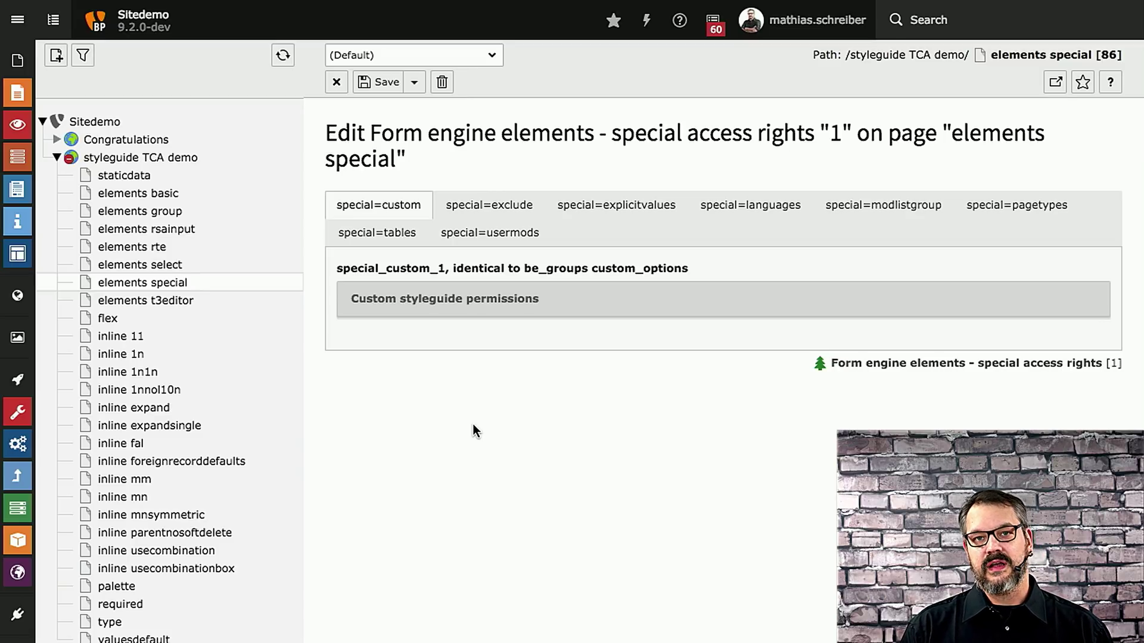
Expand the custom styleguide permissions, then view special=exclude and special=explicitvalues with Page Content: Type expanded
{"action": "left_click", "coordinate": [398, 307]}
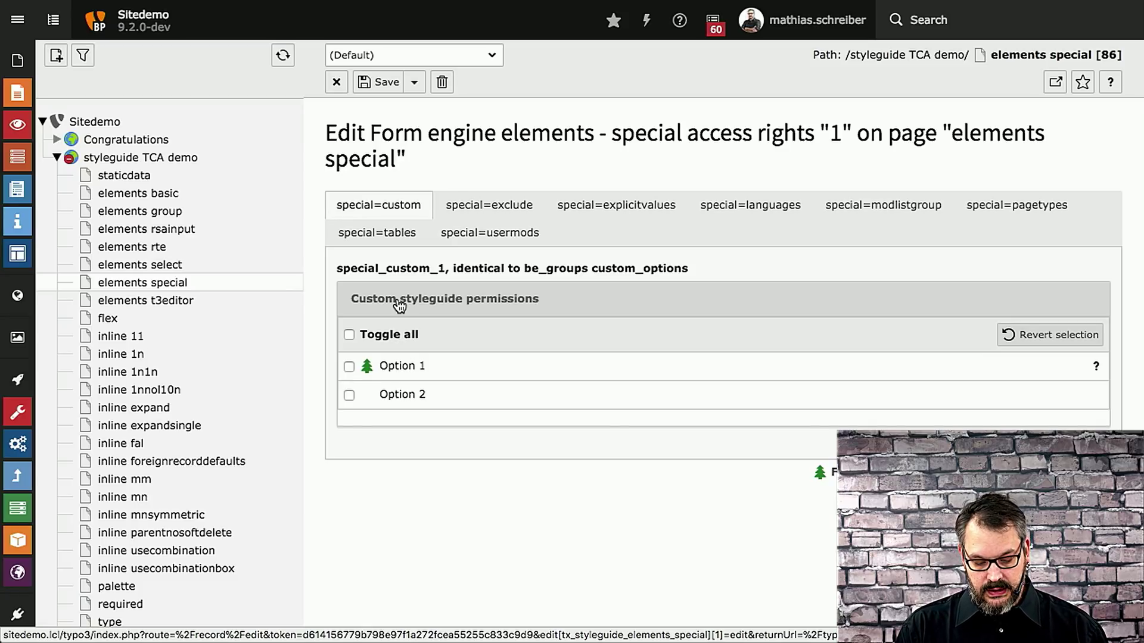
{"action": "left_click", "coordinate": [486, 206]}
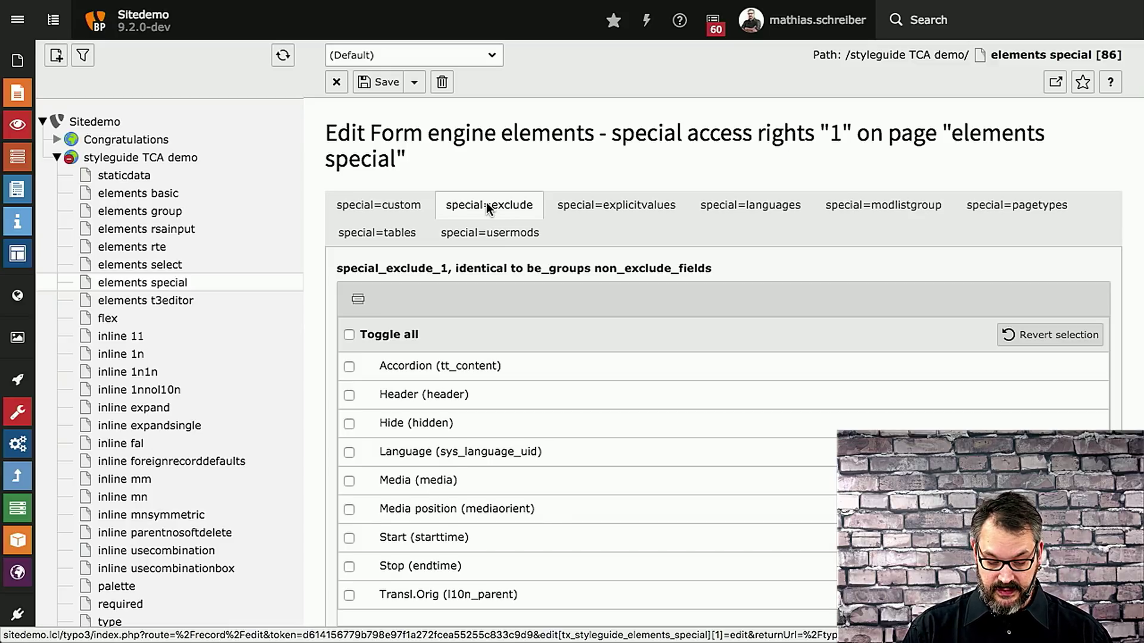
{"action": "left_click", "coordinate": [605, 204]}
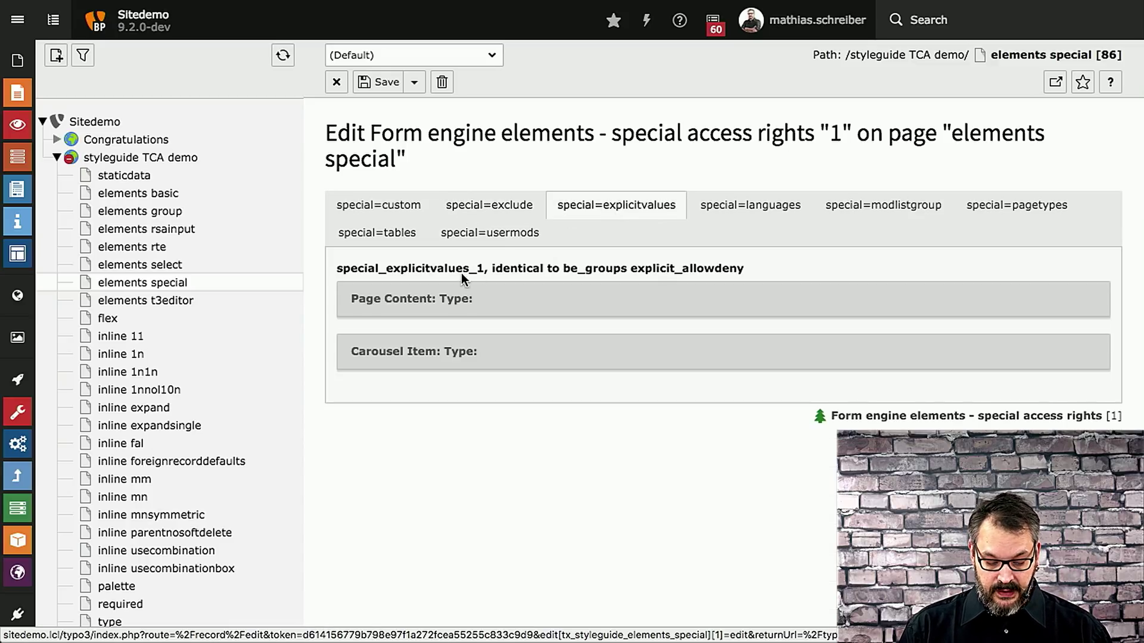
{"action": "left_click", "coordinate": [439, 299]}
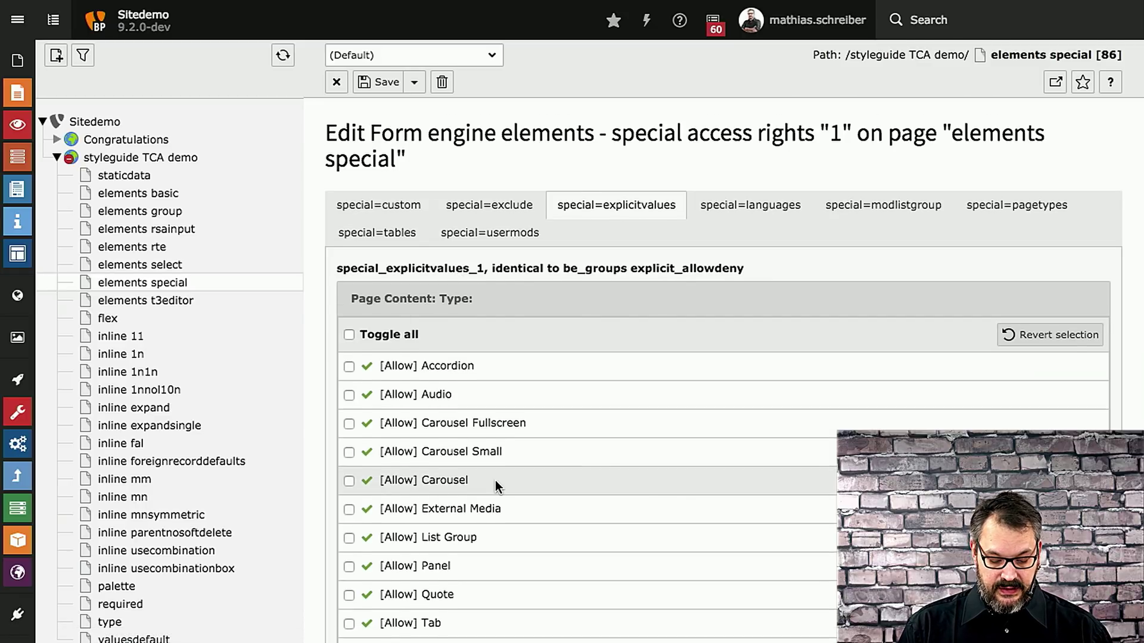
{"action": "scroll", "coordinate": [495, 480], "scroll_direction": "down", "scroll_amount": 5}
{"action": "scroll", "coordinate": [495, 480], "scroll_direction": "up", "scroll_amount": 5}
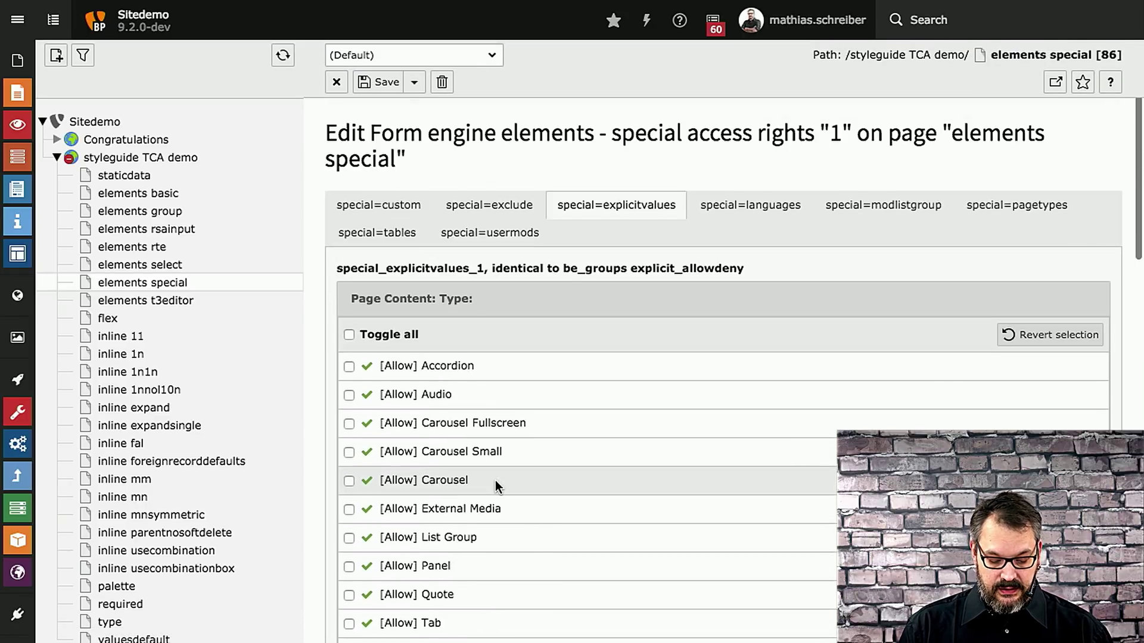
View the special=languages, modlistgroup, pagetypes and tables variants of the access rights record
{"action": "left_click", "coordinate": [775, 211]}
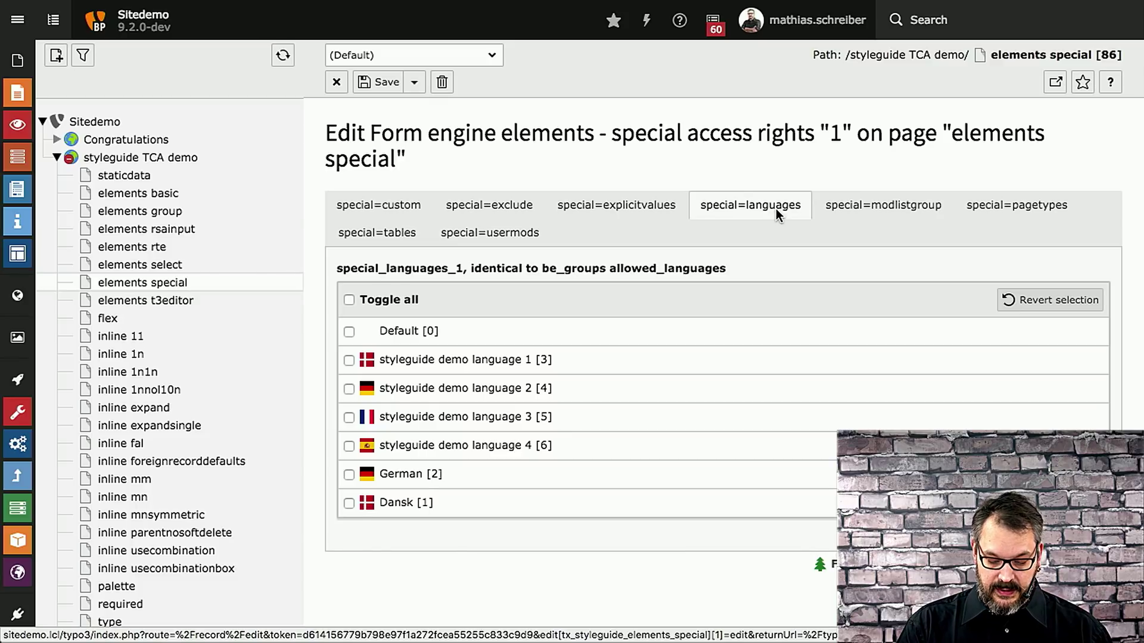
{"action": "left_click", "coordinate": [864, 210]}
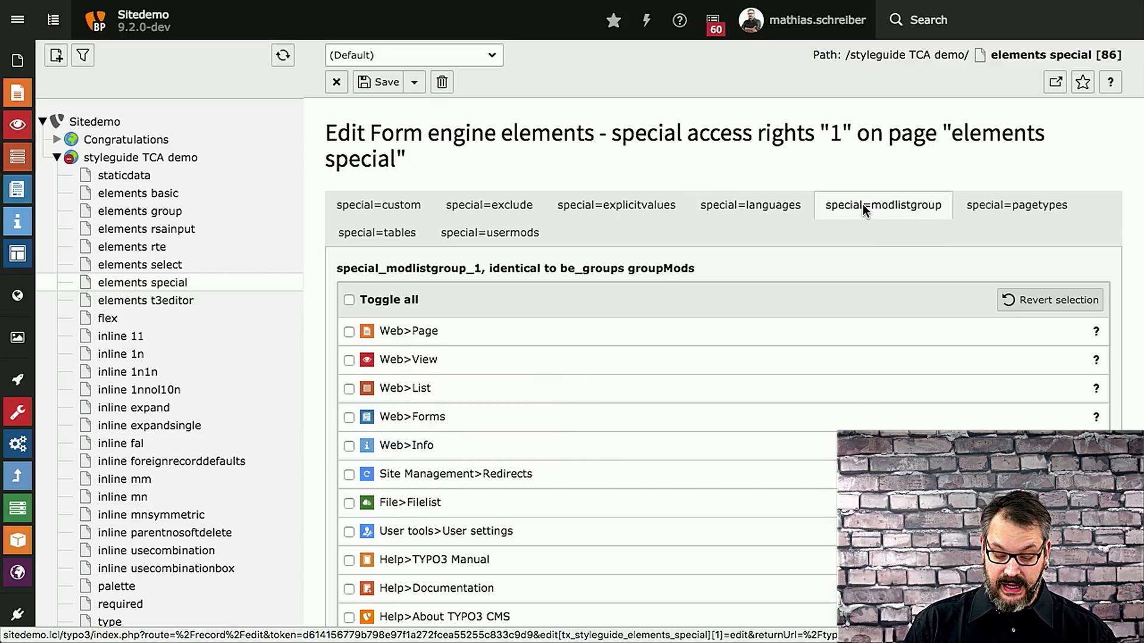
{"action": "left_click", "coordinate": [991, 209]}
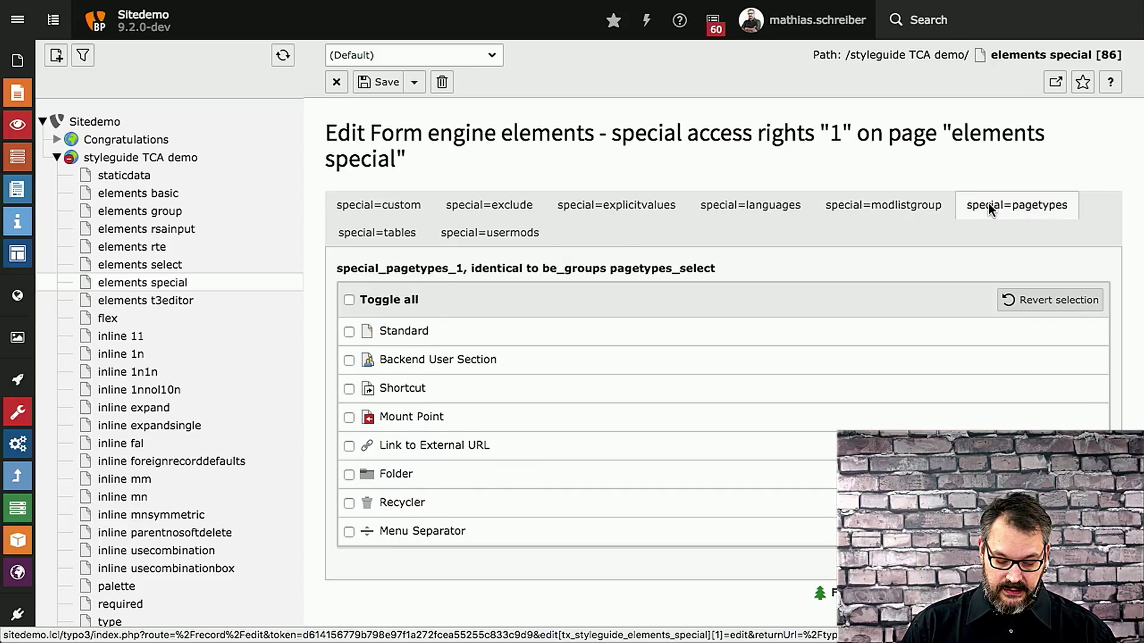
{"action": "left_click", "coordinate": [394, 234]}
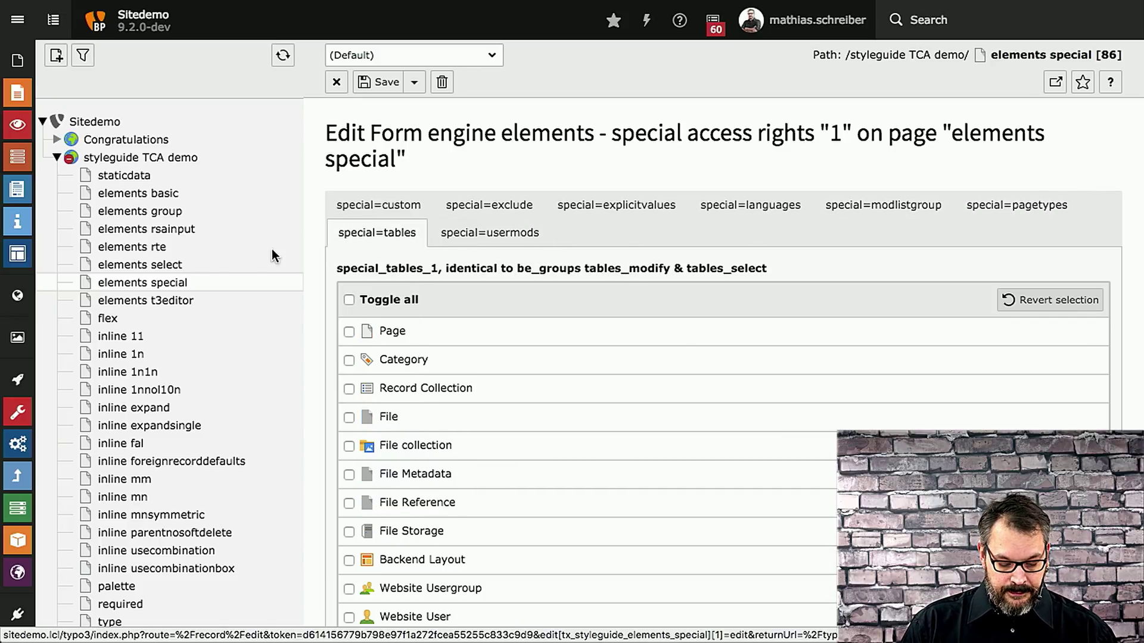
Open record 1 on the elements t3editor page and place the caret in its code editor
{"action": "left_click", "coordinate": [126, 308]}
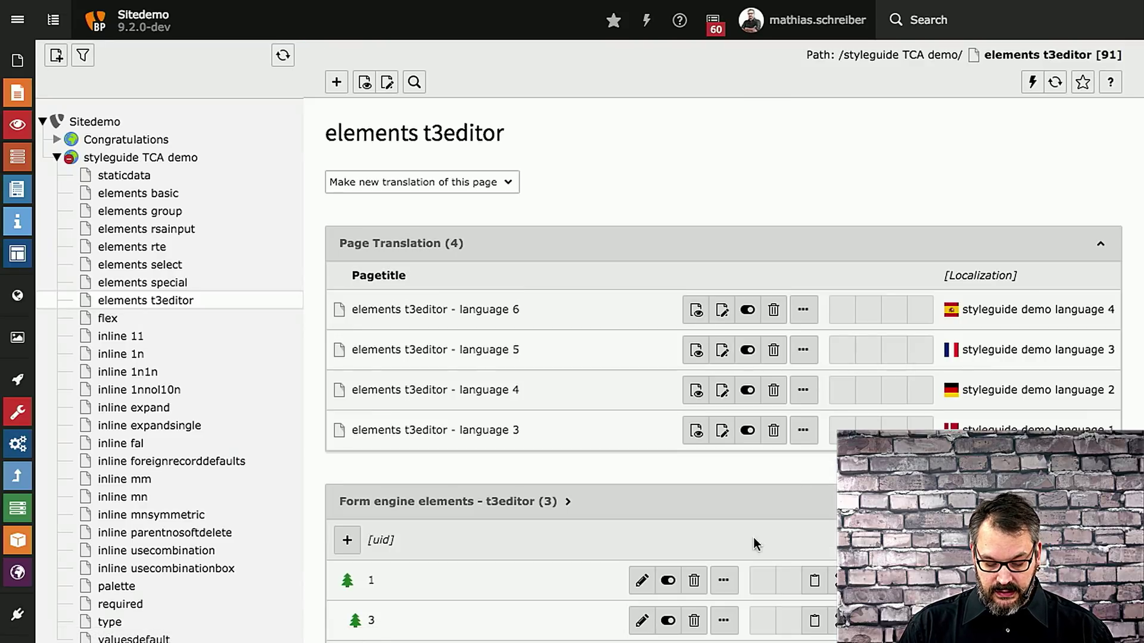
{"action": "left_click", "coordinate": [639, 581]}
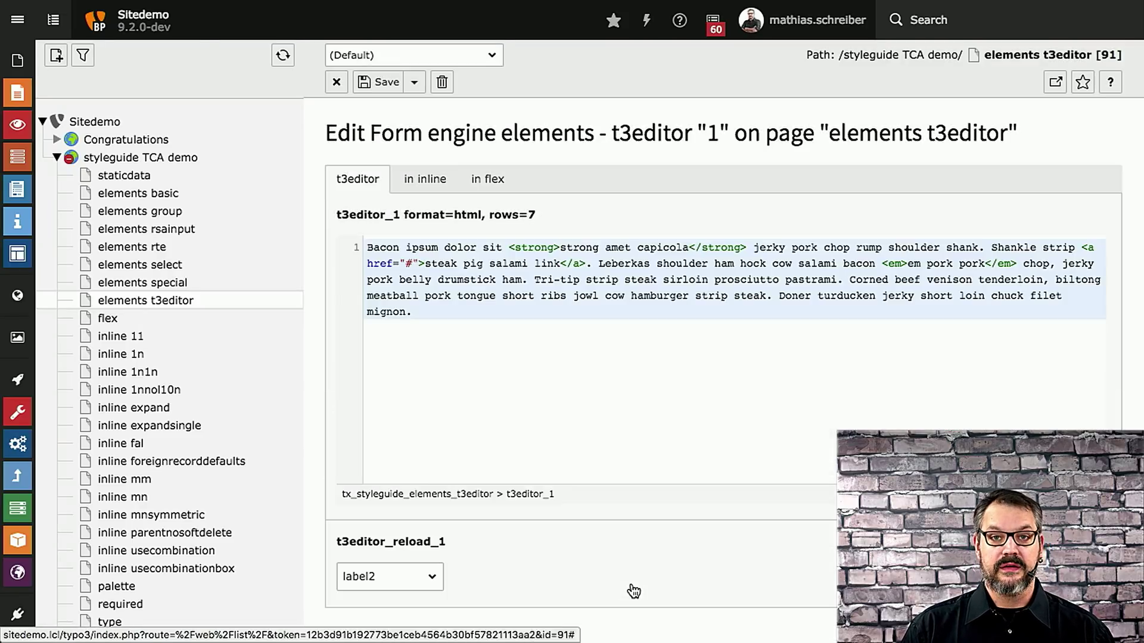
{"action": "left_click", "coordinate": [462, 344]}
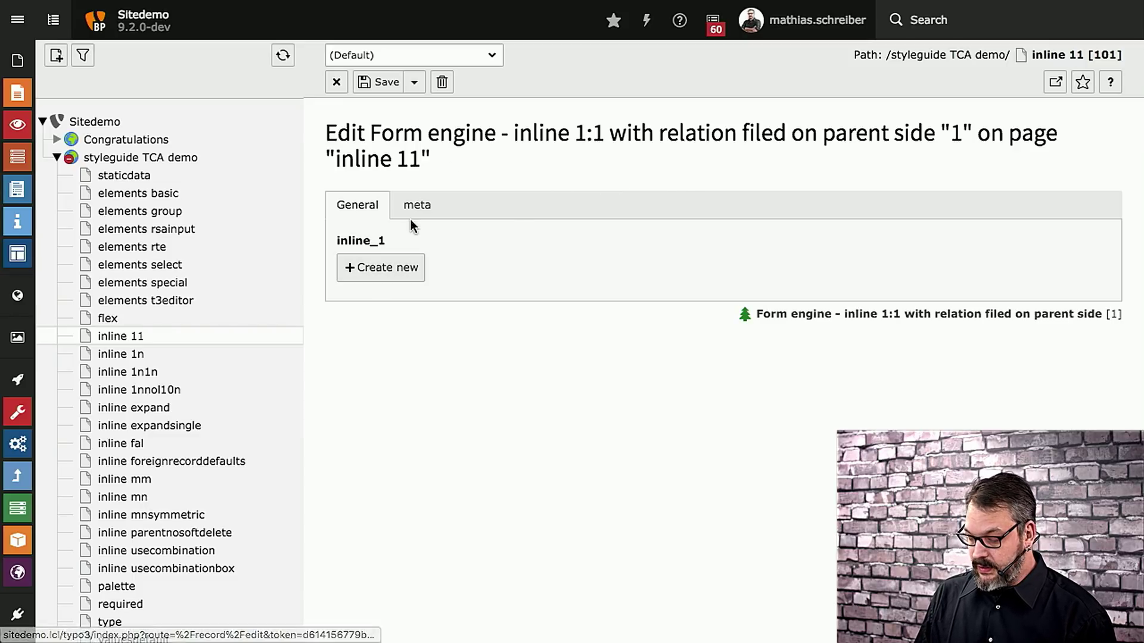
Create a new child record under inline_1 and focus its empty input_1 field
{"action": "left_click", "coordinate": [404, 274]}
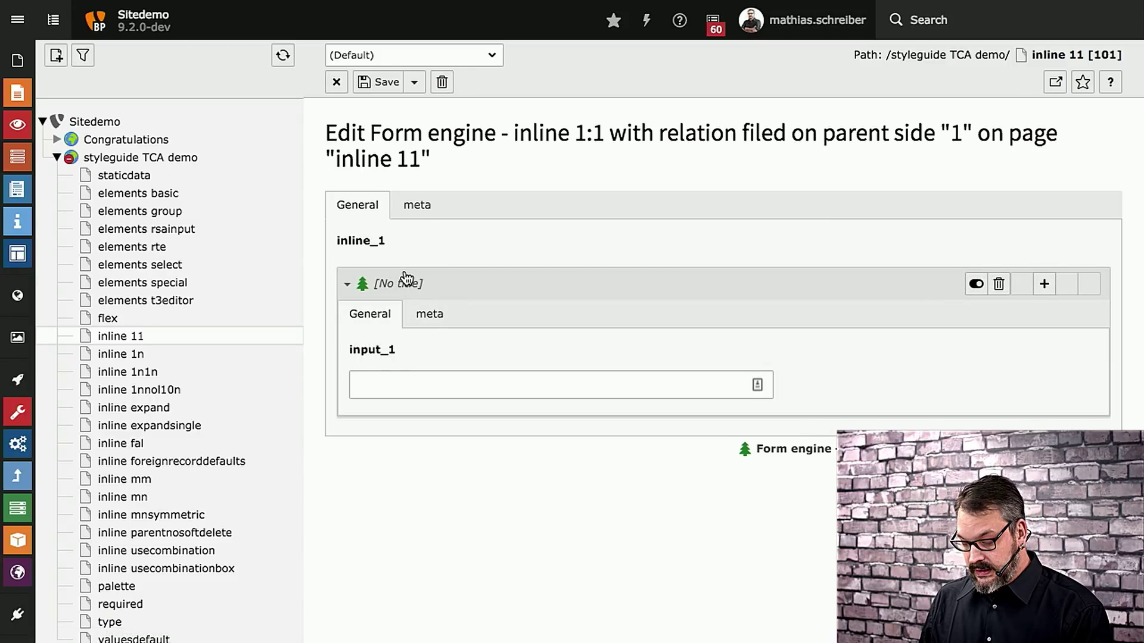
{"action": "left_click", "coordinate": [401, 388]}
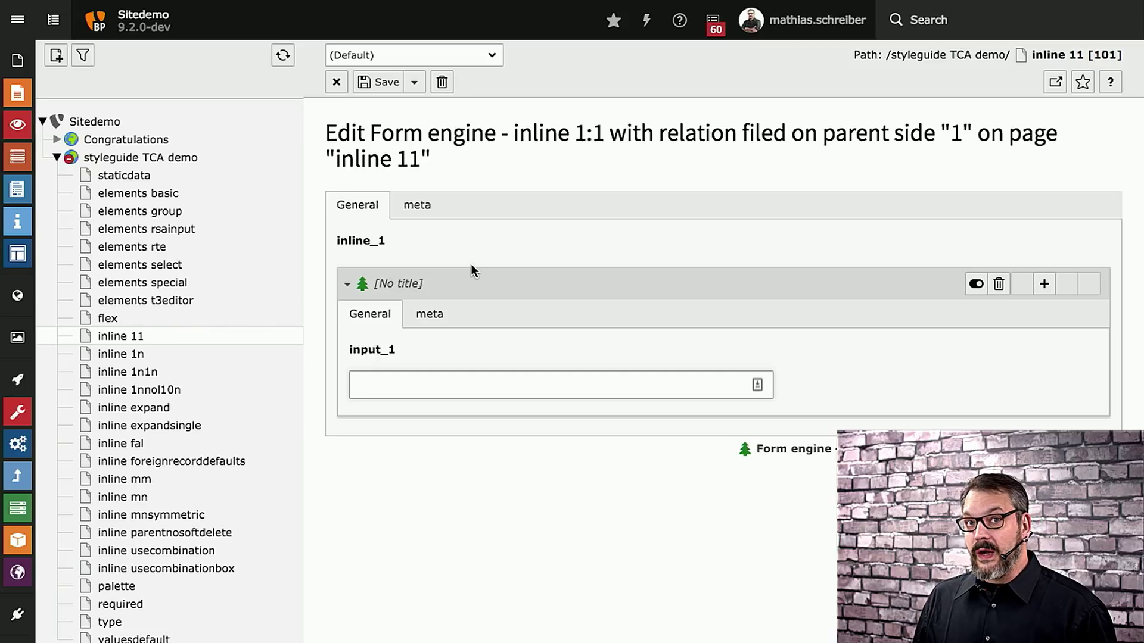
On the inline 1n page, edit record 1, expand and collapse lipsum, and add a new inline_1 child
{"action": "left_click", "coordinate": [120, 356]}
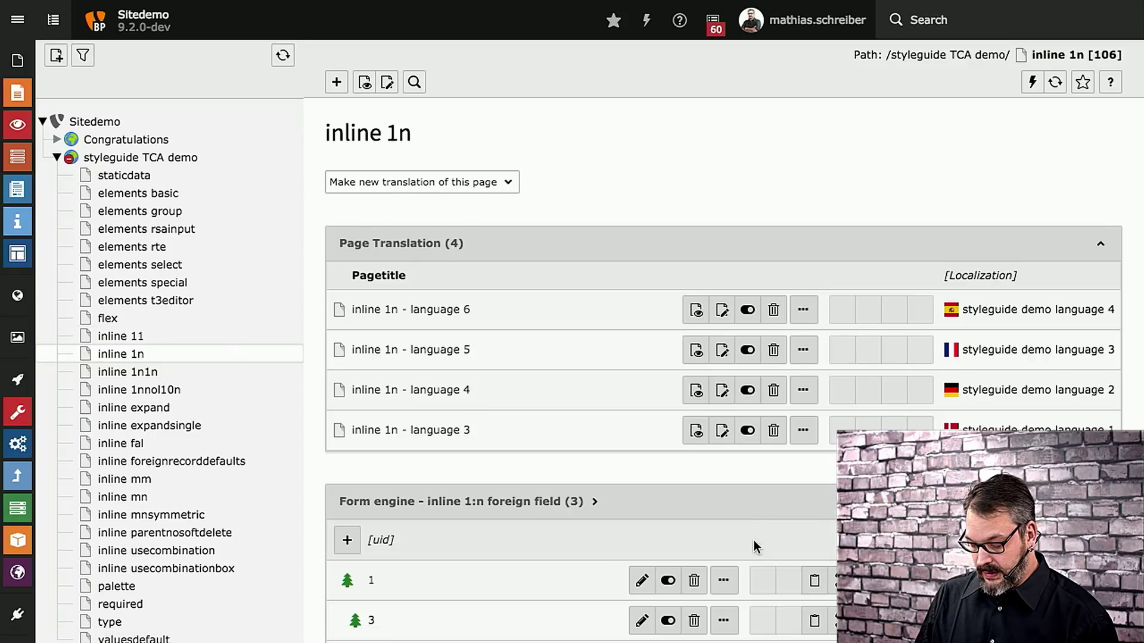
{"action": "left_click", "coordinate": [641, 580]}
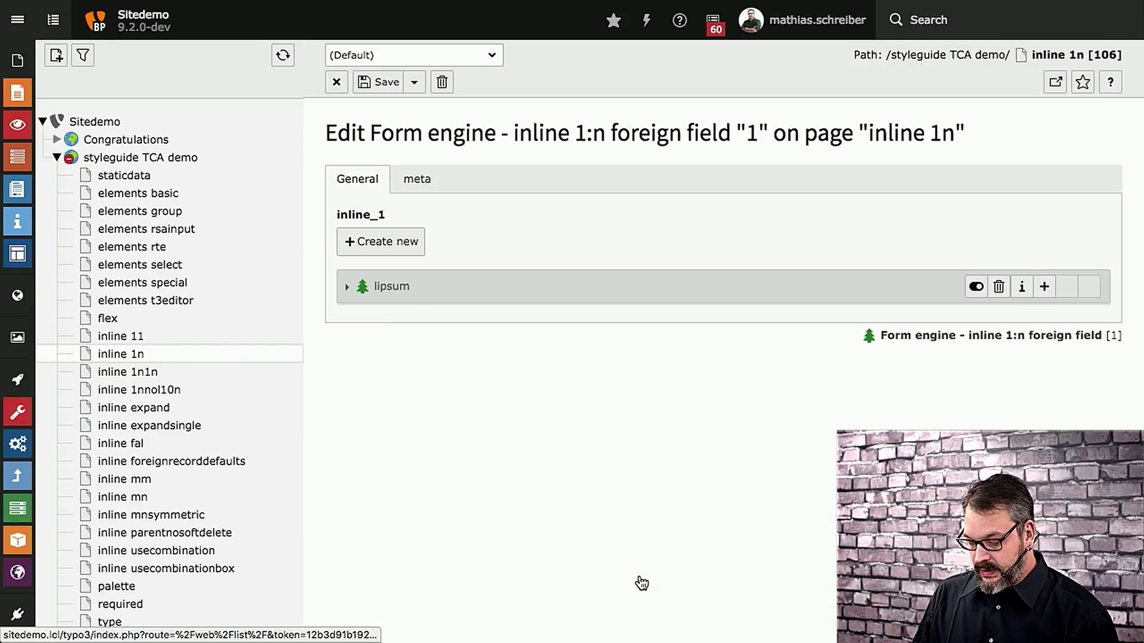
{"action": "left_click", "coordinate": [346, 289]}
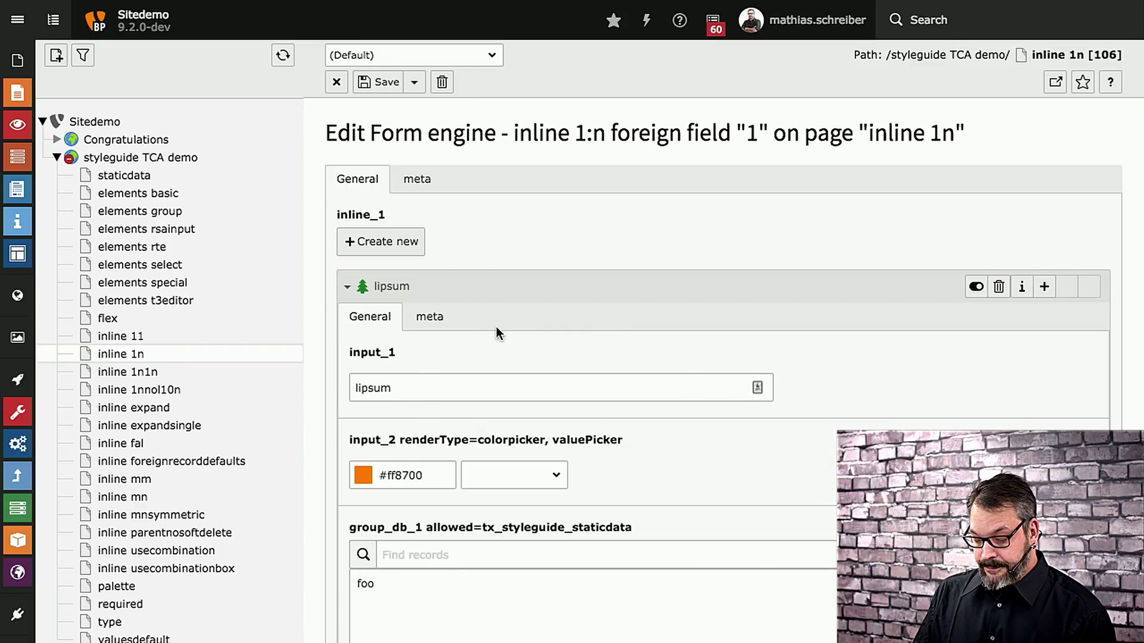
{"action": "left_click", "coordinate": [351, 285]}
{"action": "left_click", "coordinate": [379, 244]}
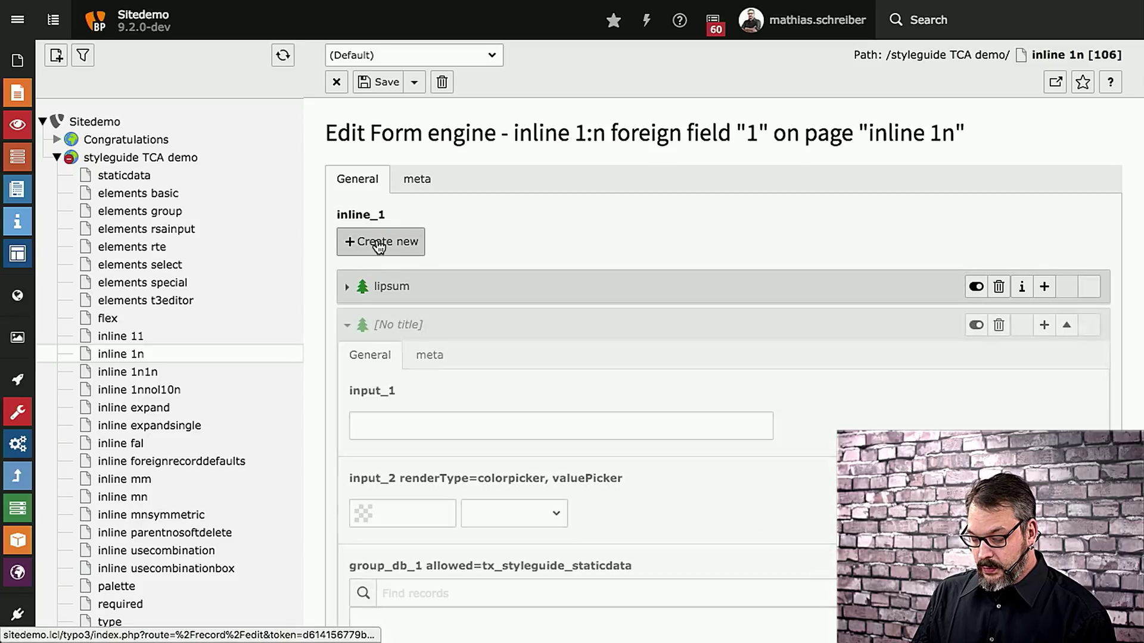
{"action": "scroll", "coordinate": [712, 500], "scroll_direction": "down", "scroll_amount": 5}
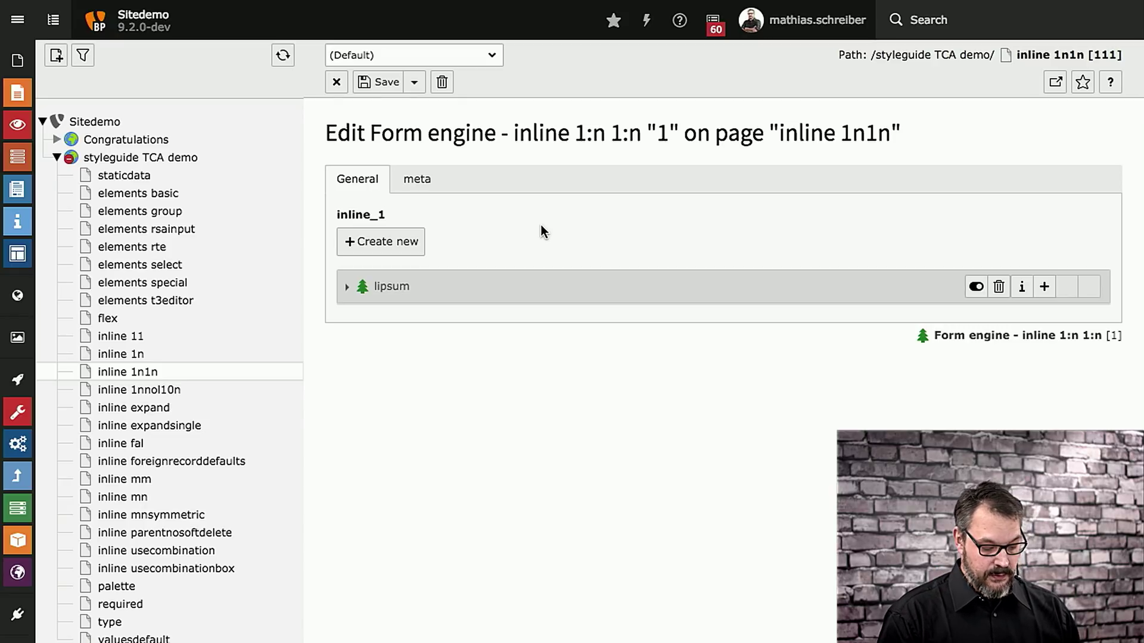
Expand the lipsum inline record to reveal its nested child record
{"action": "left_click", "coordinate": [348, 289]}
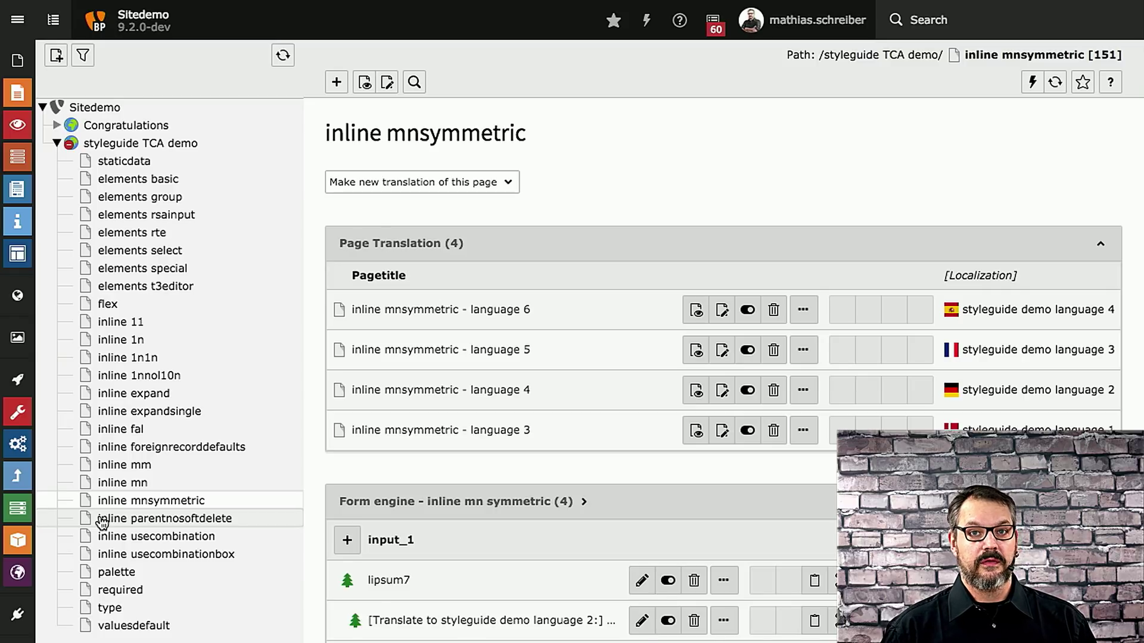
In PhpStorm, collapse typo3 and expand styleguide's Configuration folder in a widened Project panel
{"action": "key", "text": "super+Tab"}
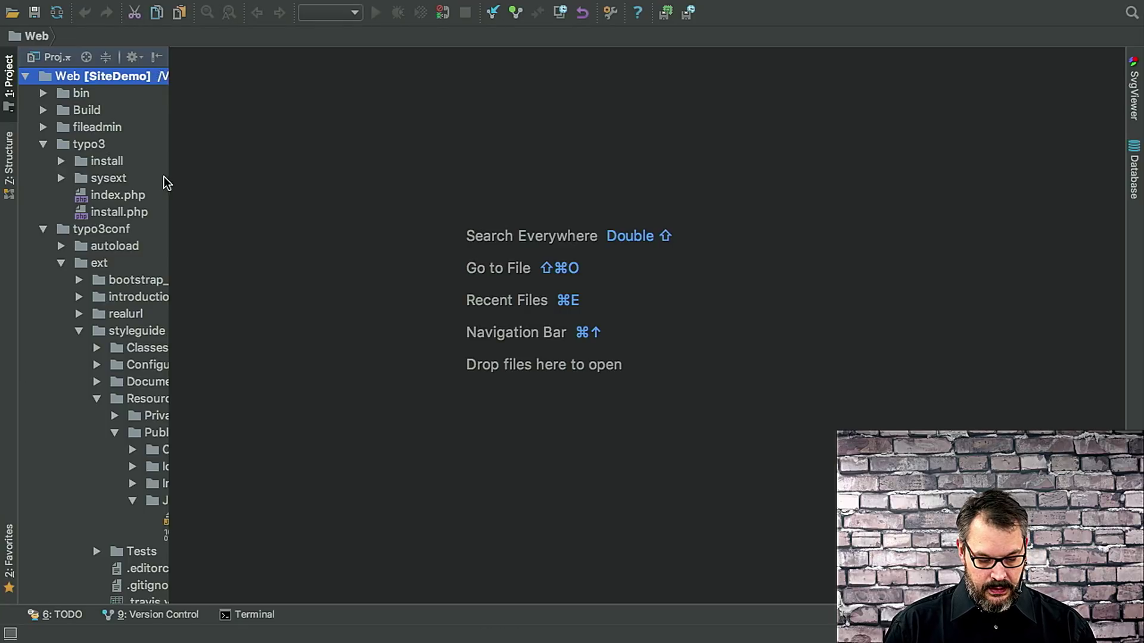
{"action": "left_click_drag", "start_coordinate": [169, 177], "coordinate": [243, 182]}
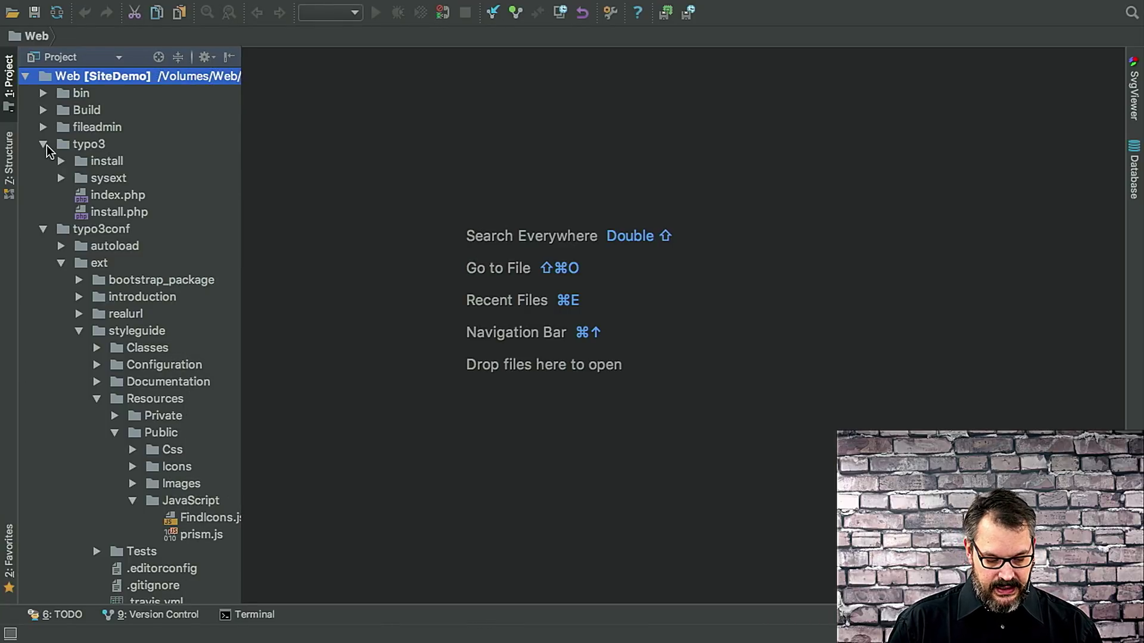
{"action": "left_click", "coordinate": [43, 146]}
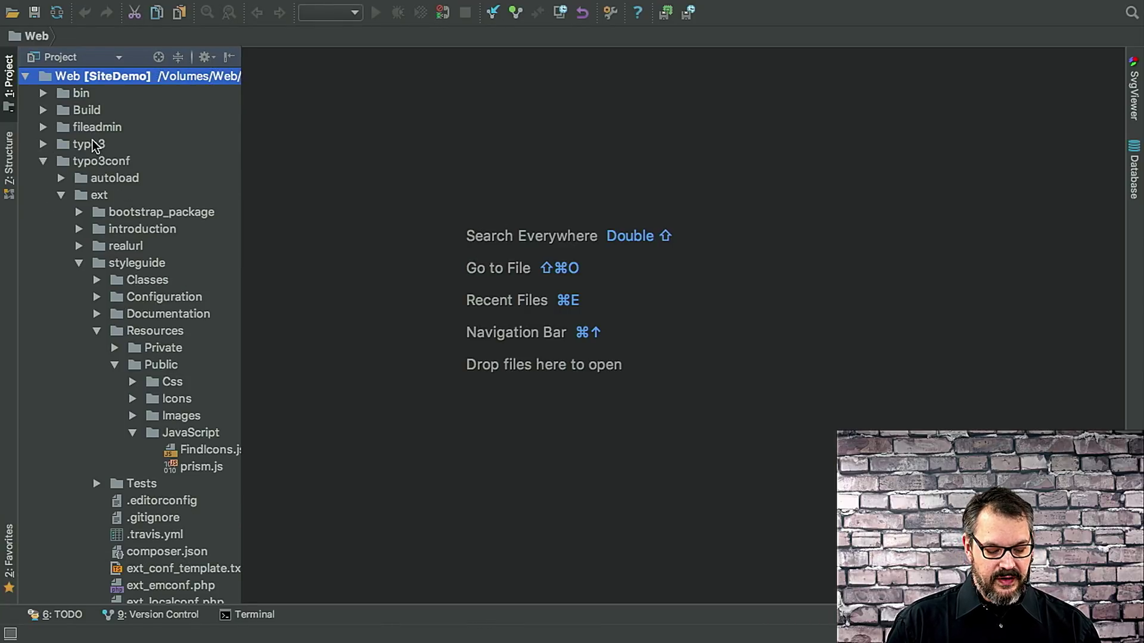
{"action": "left_click", "coordinate": [127, 262]}
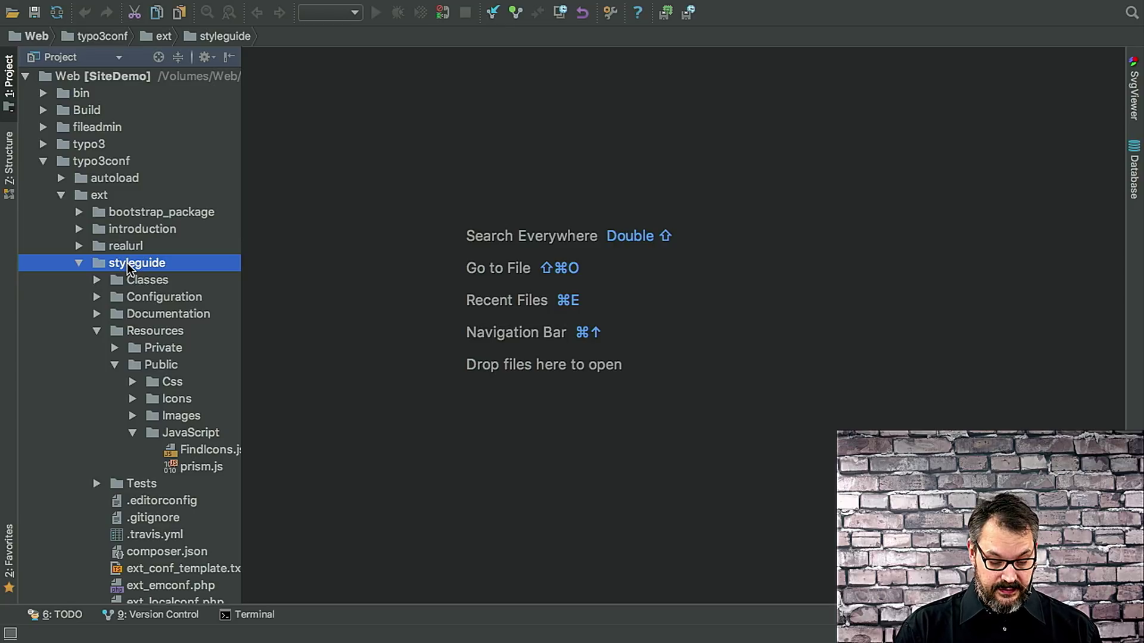
{"action": "key", "text": "Down"}
{"action": "key", "text": "Down"}
{"action": "key", "text": "Down"}
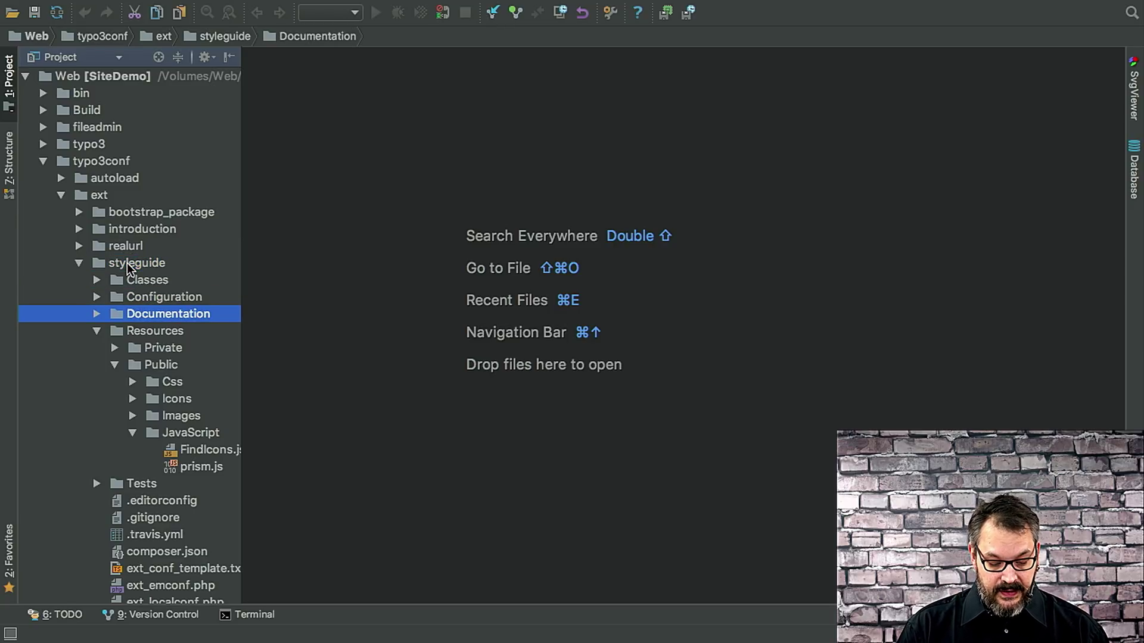
{"action": "key", "text": "Up"}
{"action": "key", "text": "Right"}
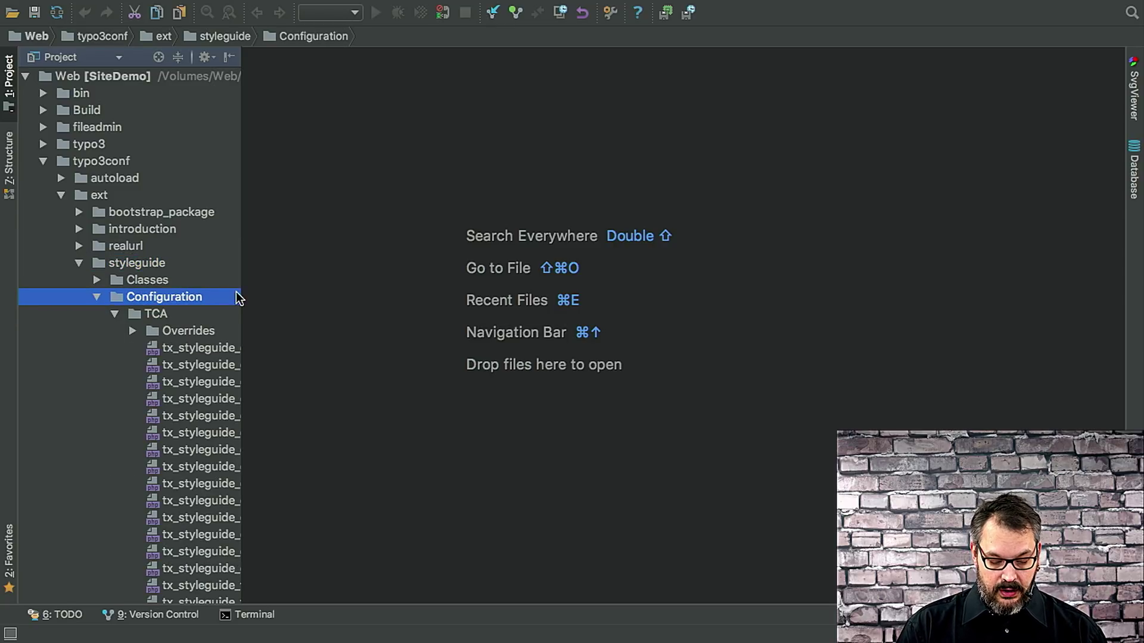
{"action": "left_click_drag", "start_coordinate": [242, 291], "coordinate": [448, 299]}
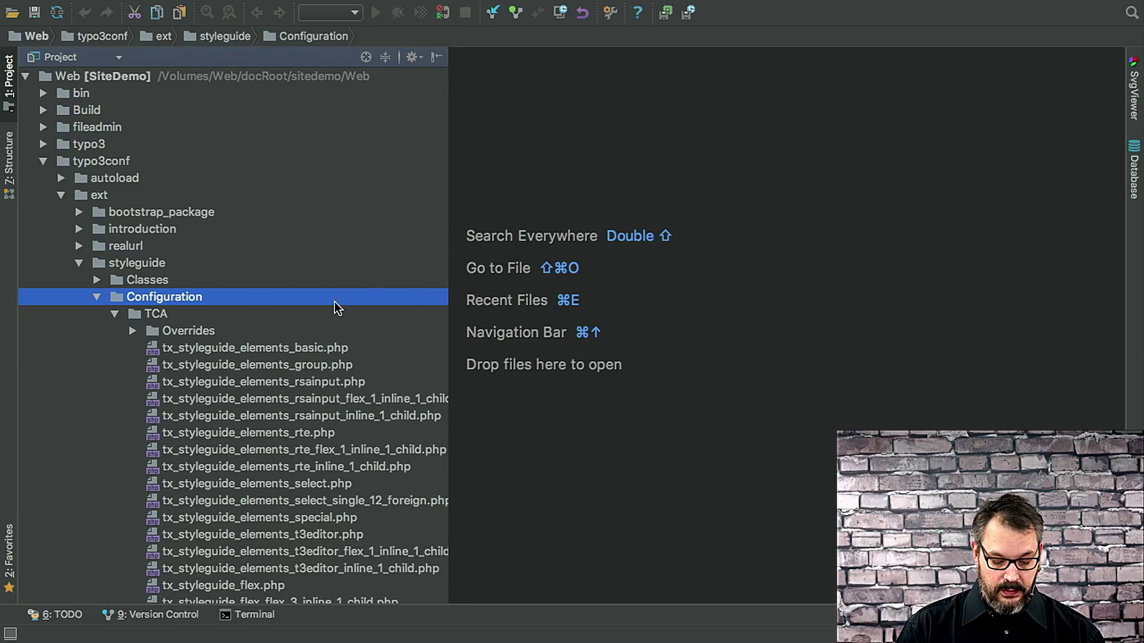
Open tx_styleguide_elements_basic.php and scroll to its input_1 and input_2 column definitions
{"action": "double_click", "coordinate": [214, 349]}
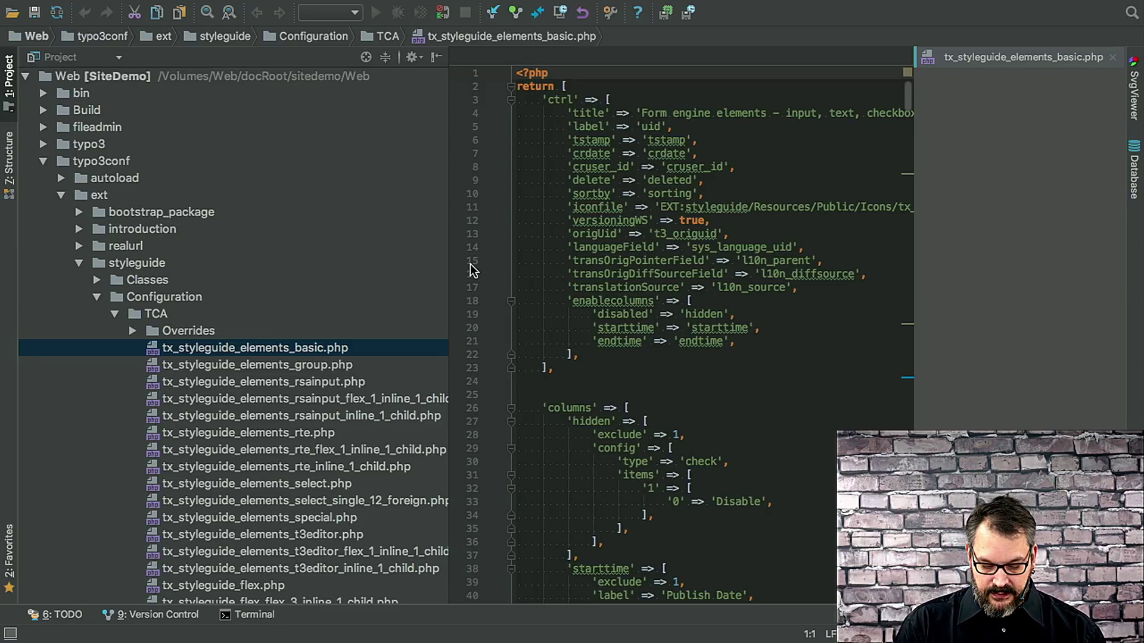
{"action": "scroll", "coordinate": [807, 391], "scroll_direction": "down", "scroll_amount": 10}
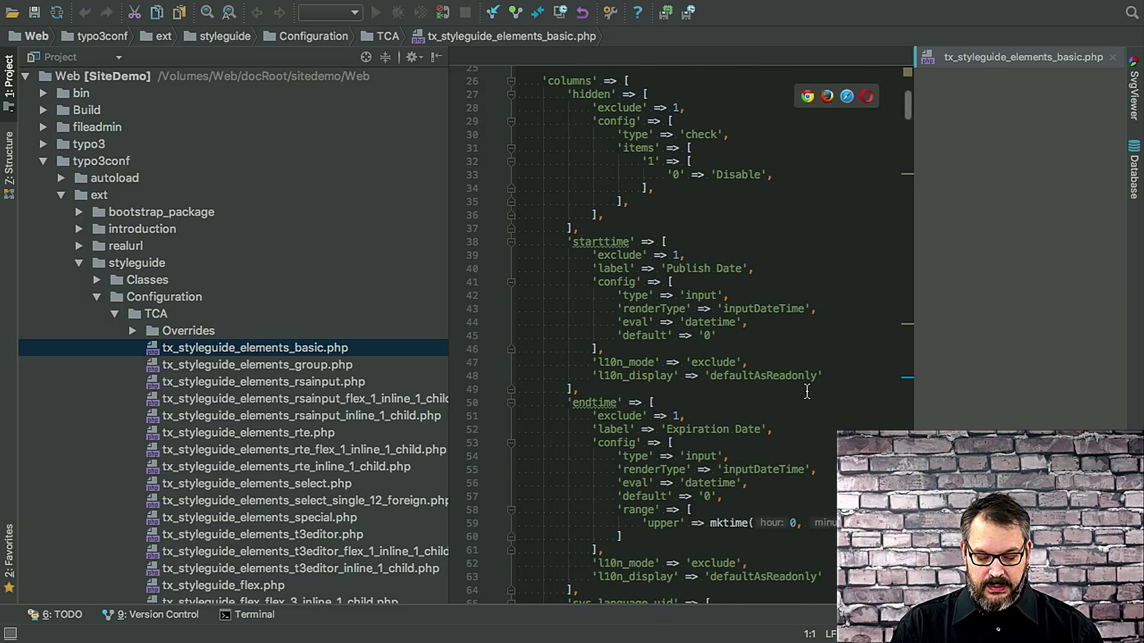
{"action": "scroll", "coordinate": [807, 391], "scroll_direction": "down", "scroll_amount": 20}
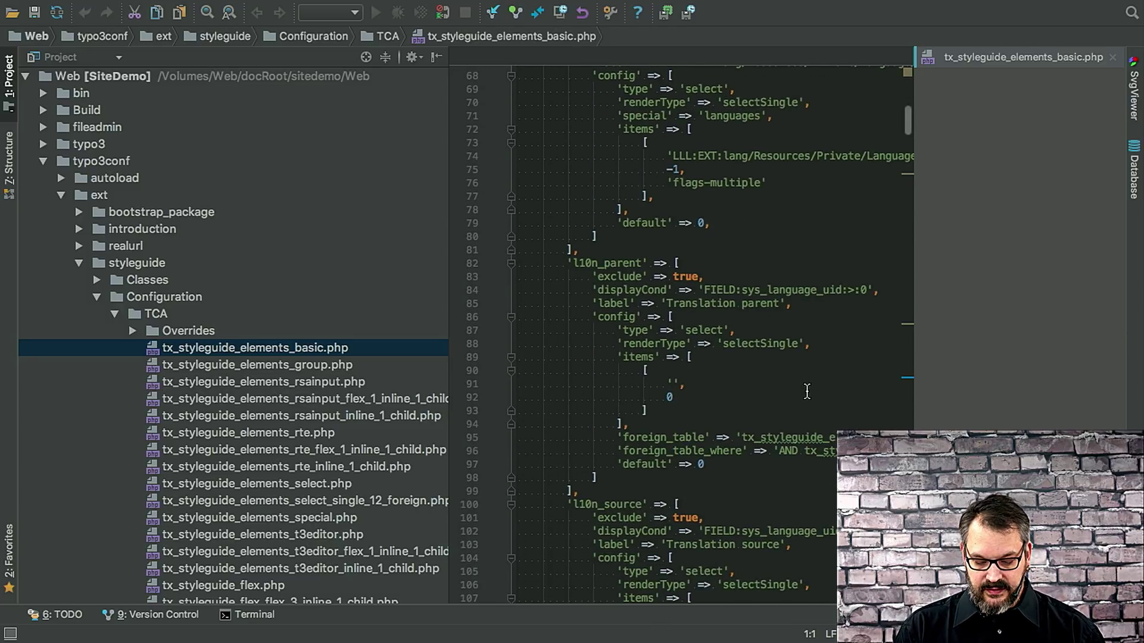
{"action": "scroll", "coordinate": [807, 392], "scroll_direction": "down", "scroll_amount": 7}
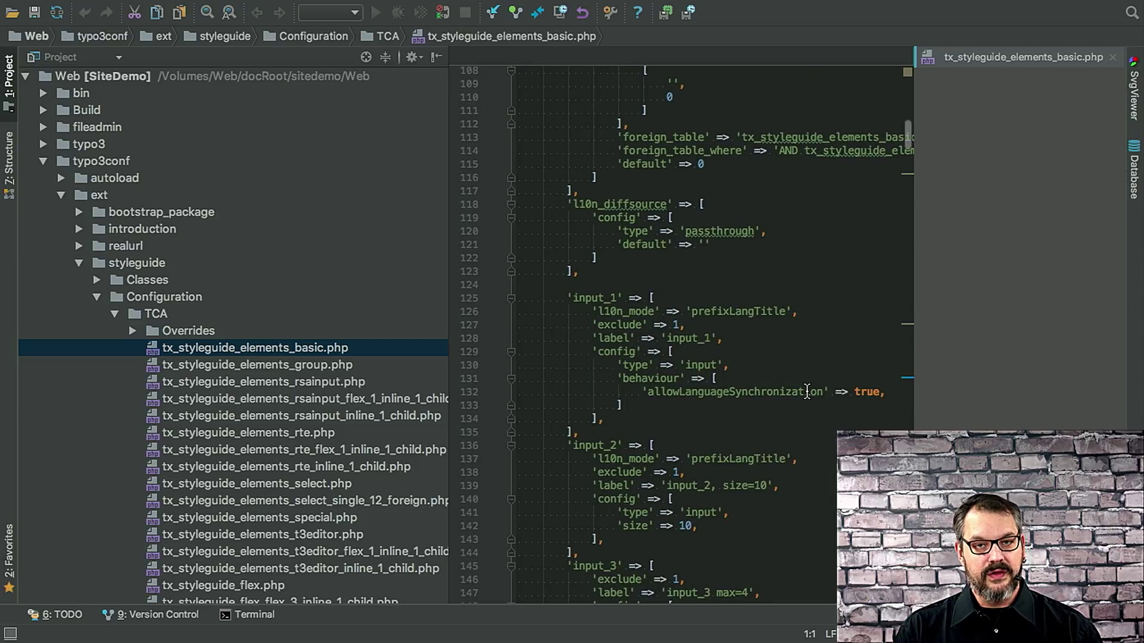